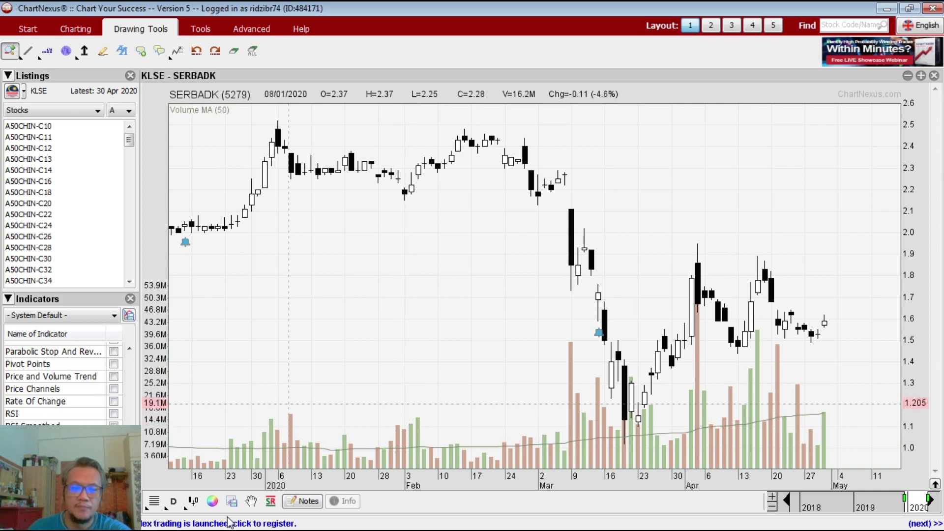
- Switch to Chrome and review the Hot Stocks Today ranking on the i3investor Trending Now page
click(277, 519)
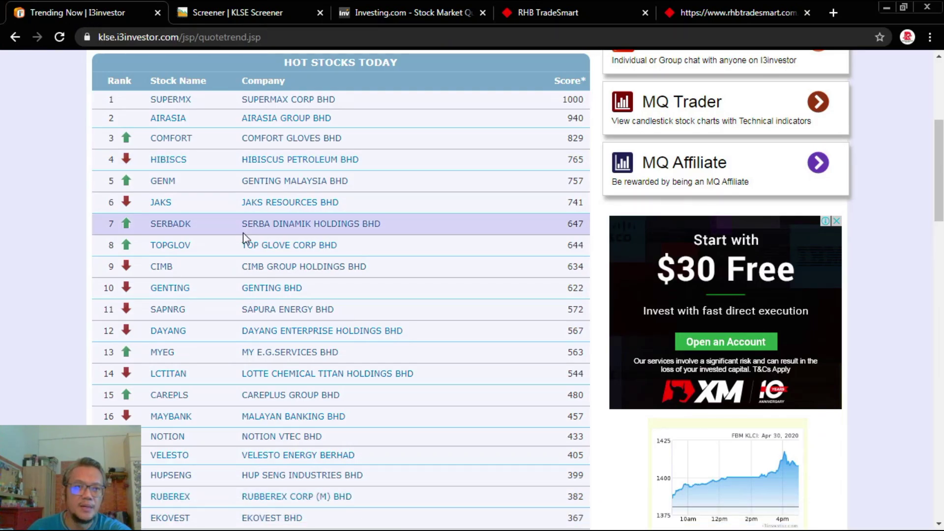
scroll(243, 237, up, 6)
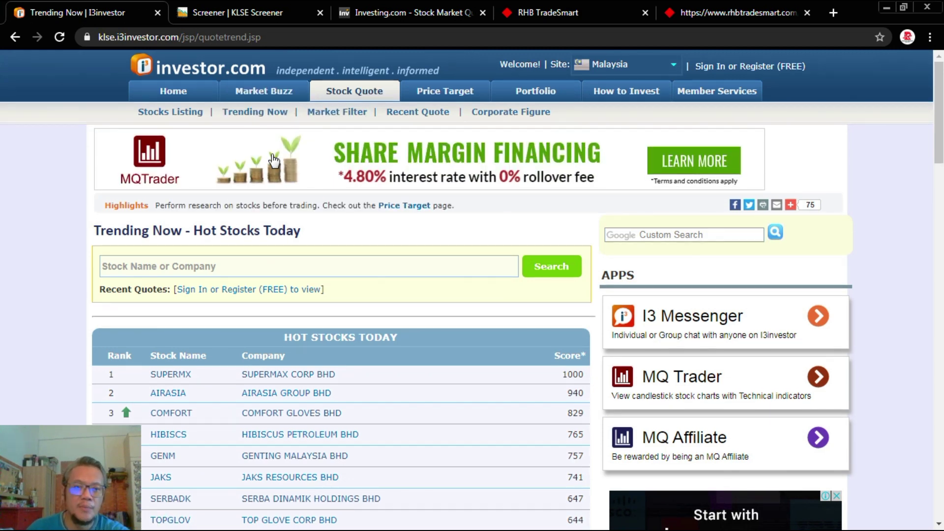
scroll(300, 290, down, 7)
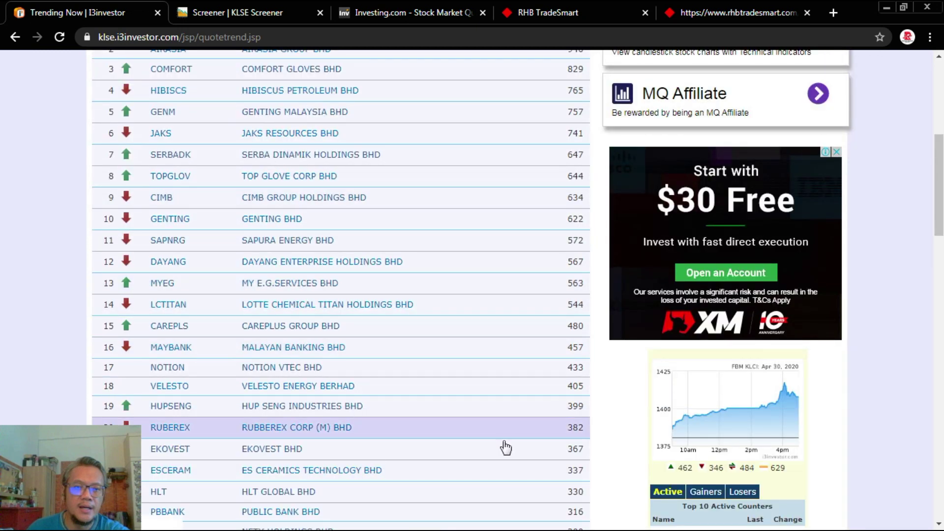
scroll(572, 235, up, 7)
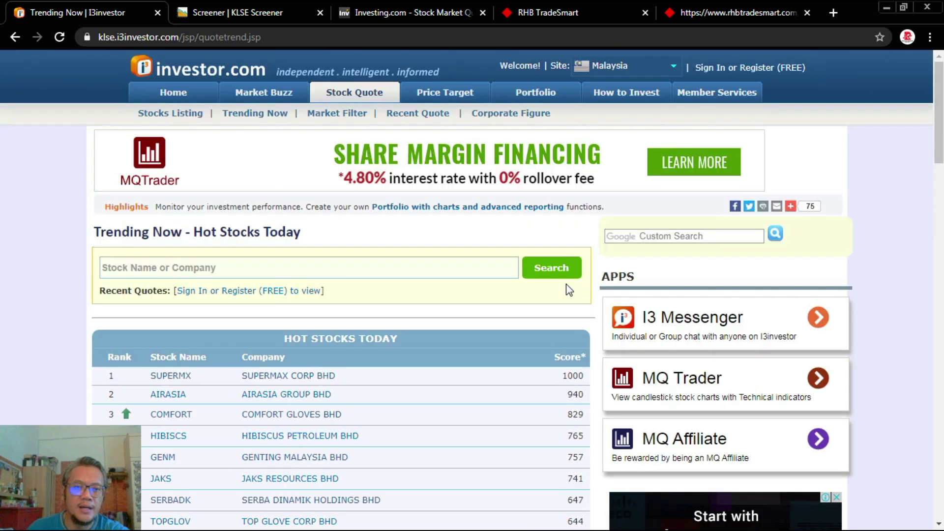
scroll(566, 285, down, 3)
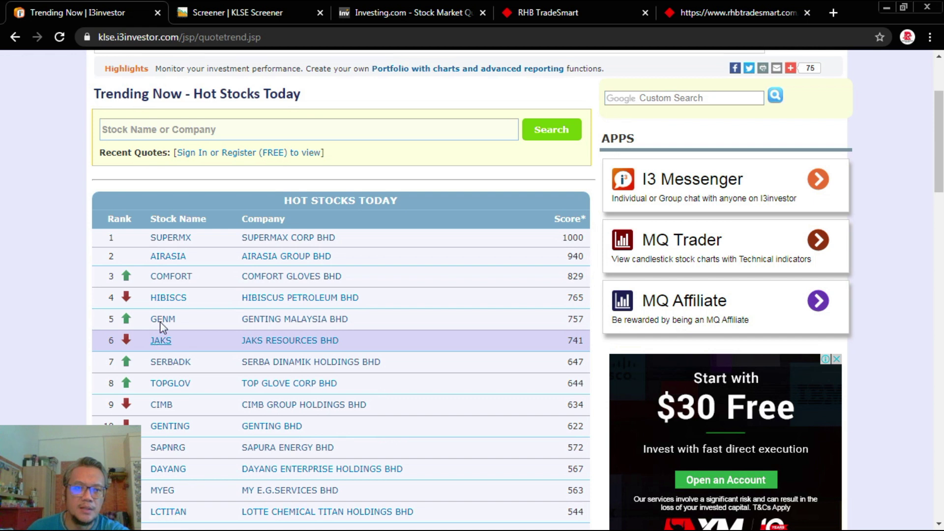
- Open AIRASIA from the hot stocks ranking, examine its overview, financial highlights and market buzz, and close the page
click(172, 261)
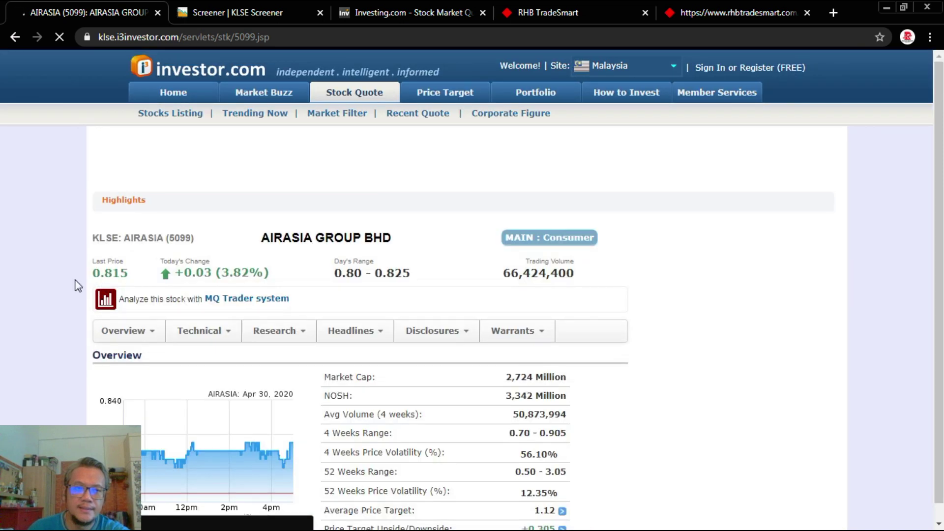
scroll(69, 285, down, 8)
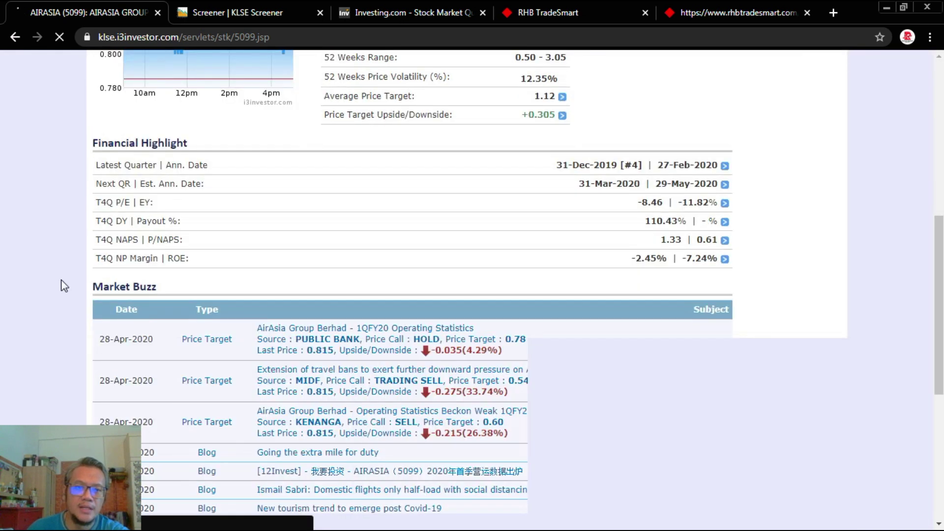
scroll(69, 285, down, 4)
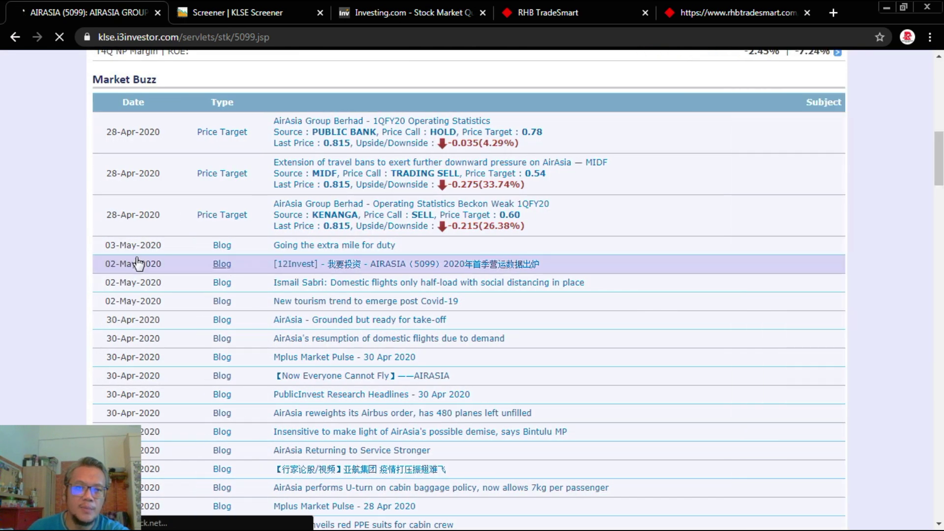
scroll(393, 261, down, 3)
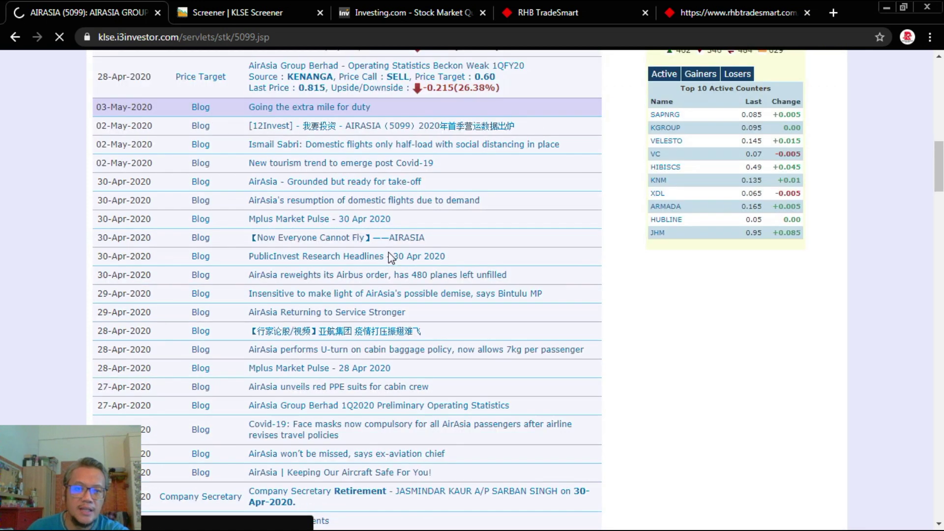
scroll(391, 256, down, 4)
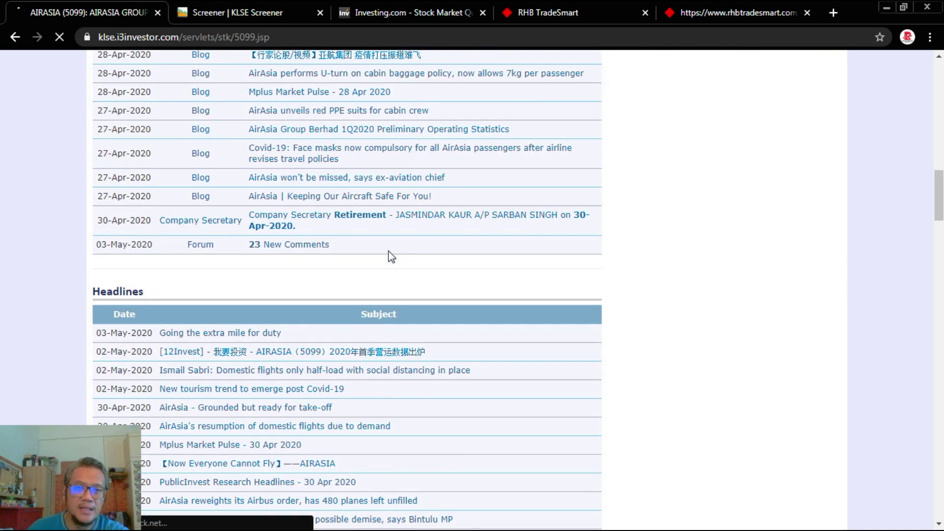
scroll(391, 256, up, 8)
scroll(391, 256, up, 10)
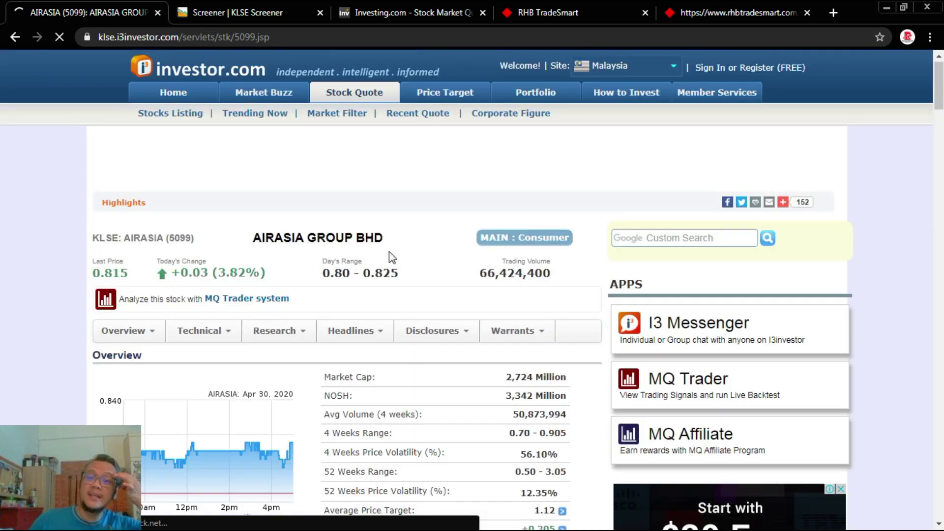
scroll(388, 252, down, 1)
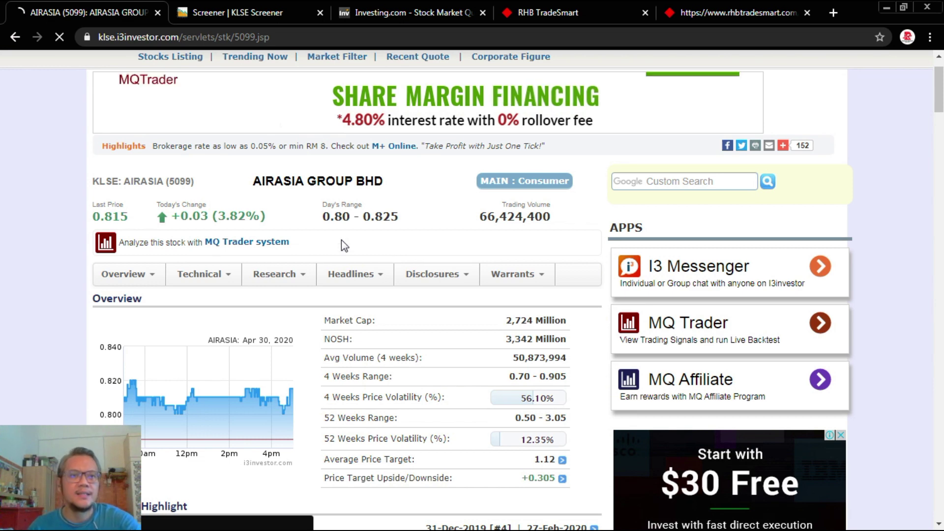
click(157, 12)
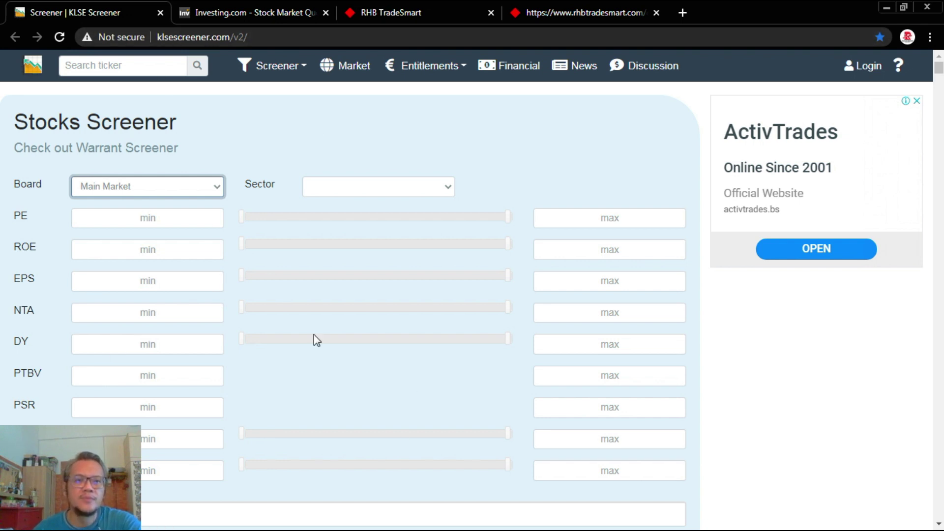
- Set the sector filter to Technology in the Stocks Screener and run the screen
click(419, 188)
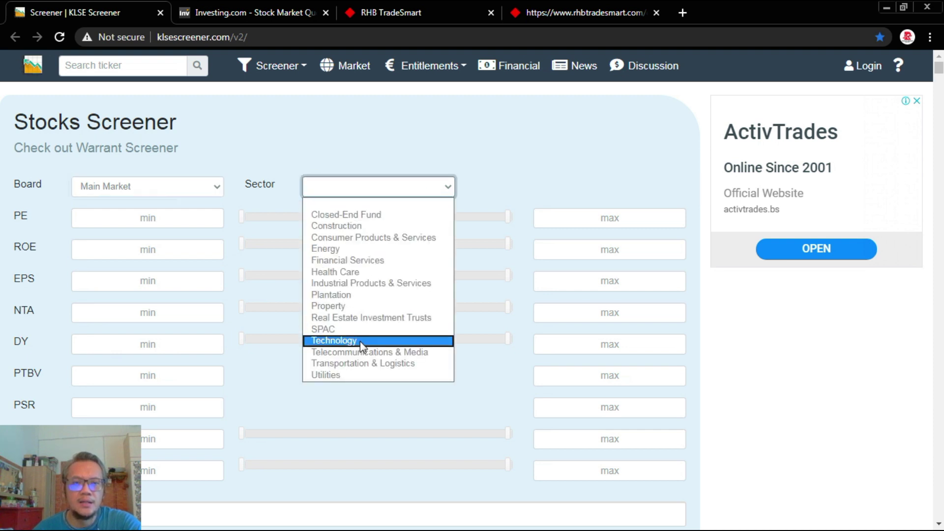
click(363, 343)
scroll(556, 305, down, 8)
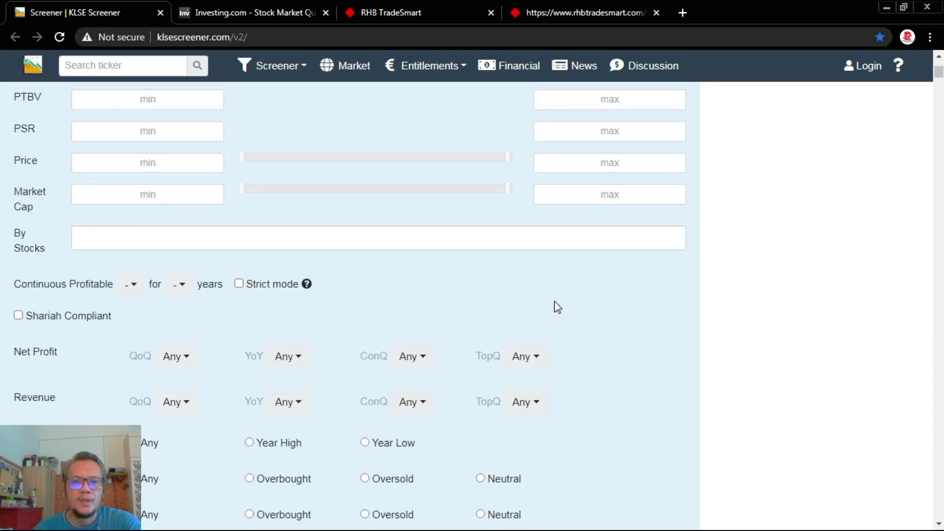
scroll(560, 334, down, 2)
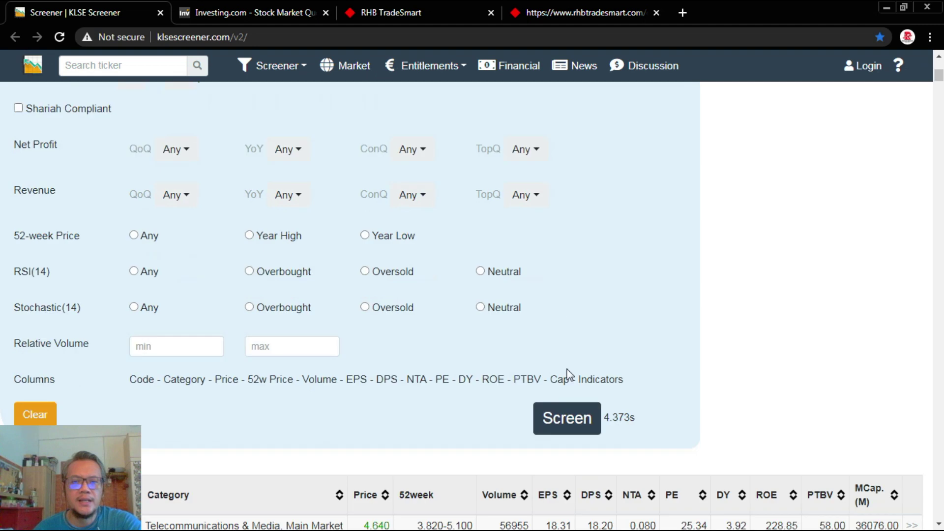
click(574, 422)
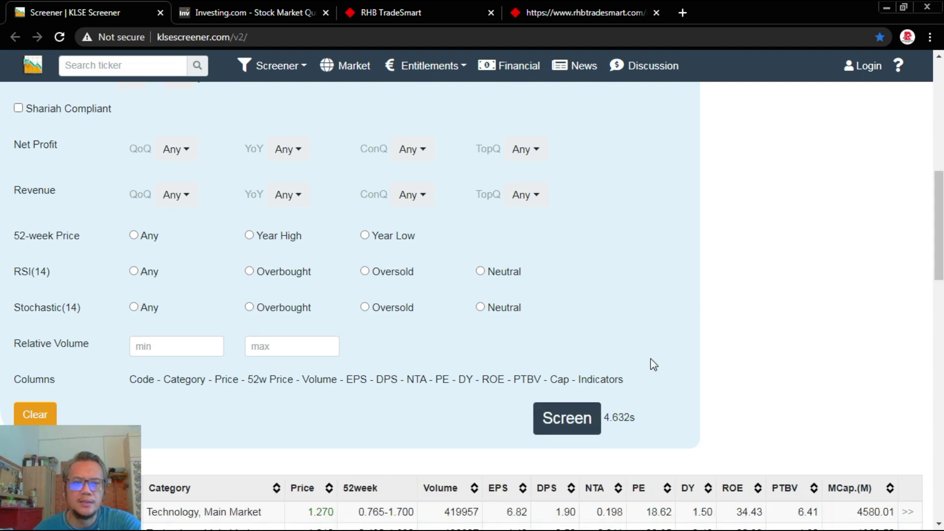
- Sort the screened Technology stocks by volume in descending order and view the top entries
scroll(638, 362, down, 4)
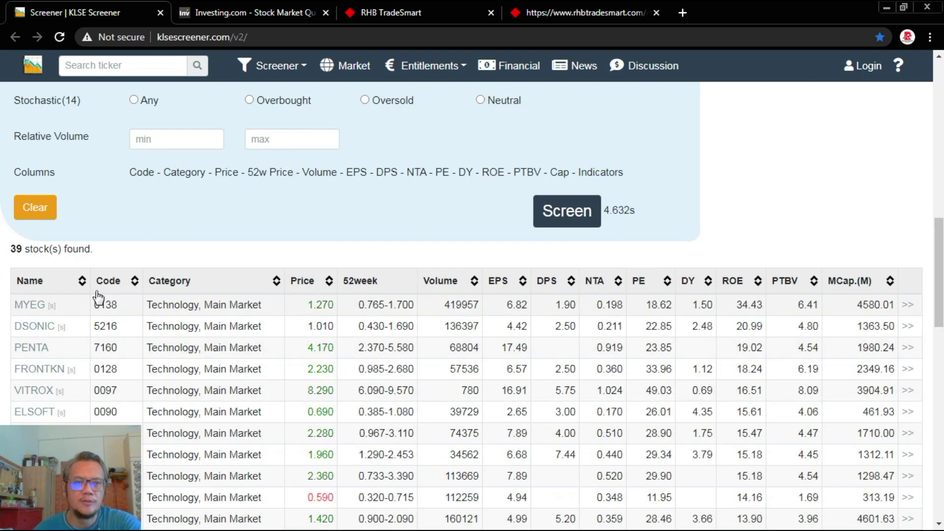
click(456, 291)
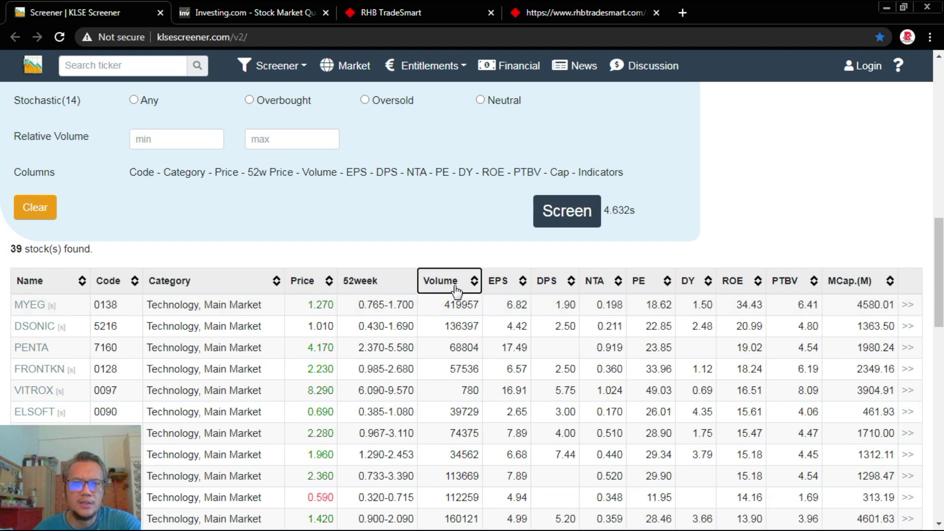
click(457, 291)
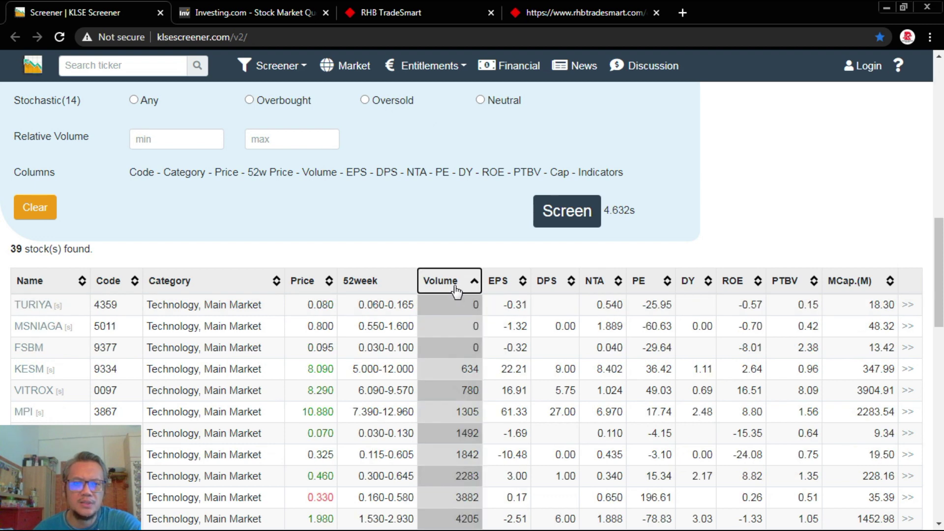
click(456, 292)
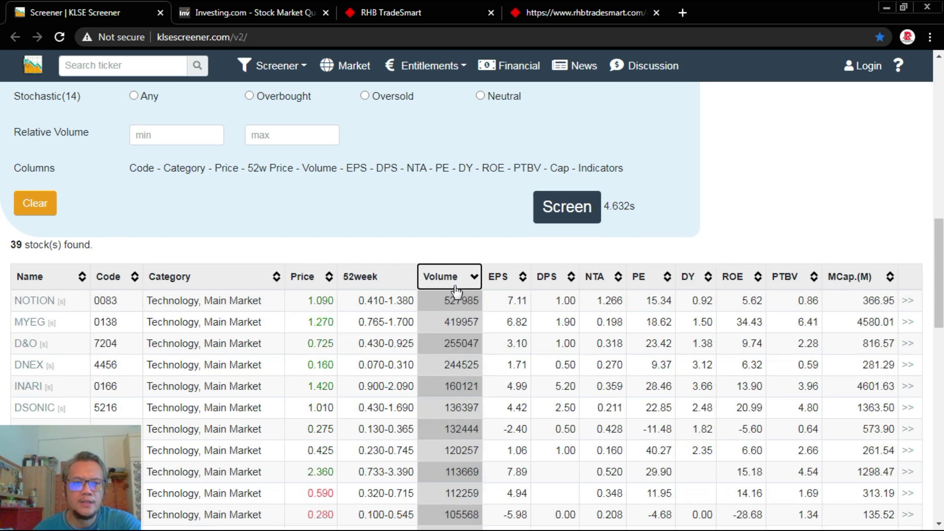
scroll(248, 295, down, 1)
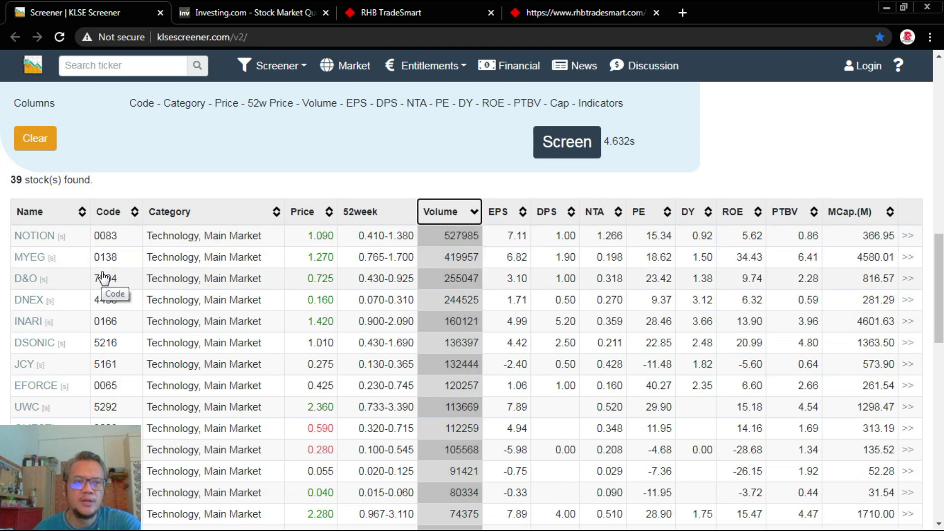
scroll(103, 276, down, 1)
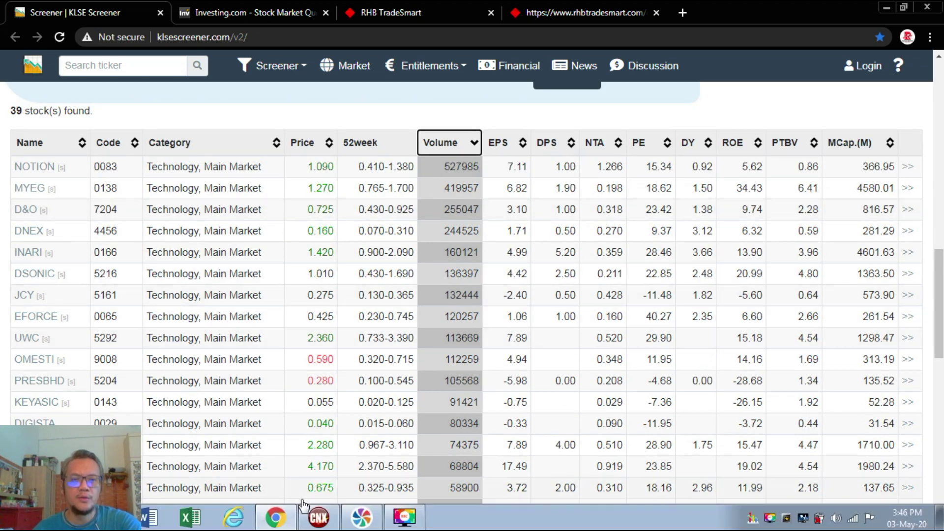
- Switch to ChartNexus and open the chart of the KLSE stock NOTION
click(319, 518)
click(827, 26)
text(notio)
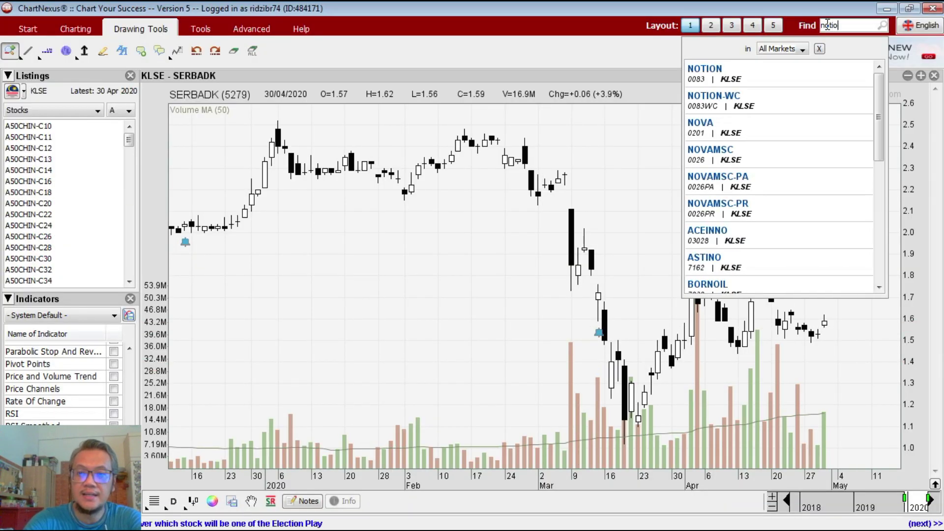
click(769, 80)
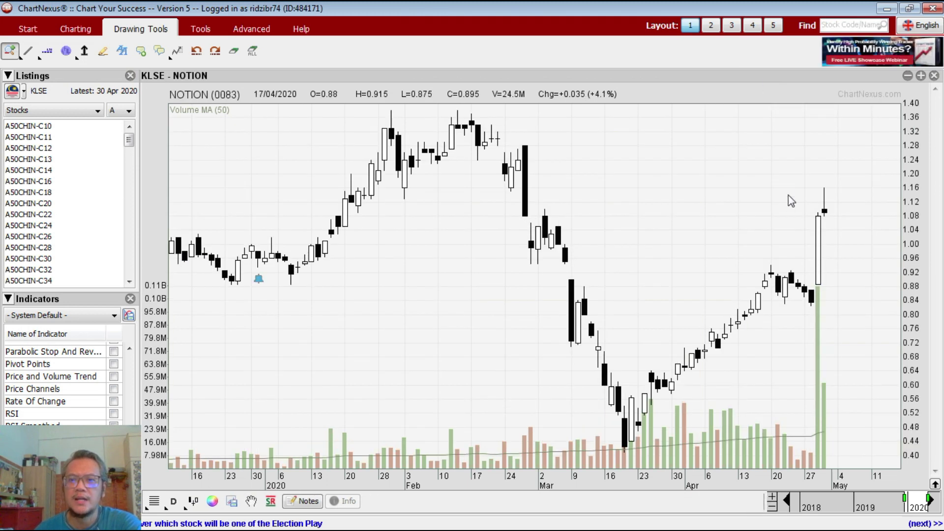
- Find the KLSE stock MYEG and open its chart
click(841, 27)
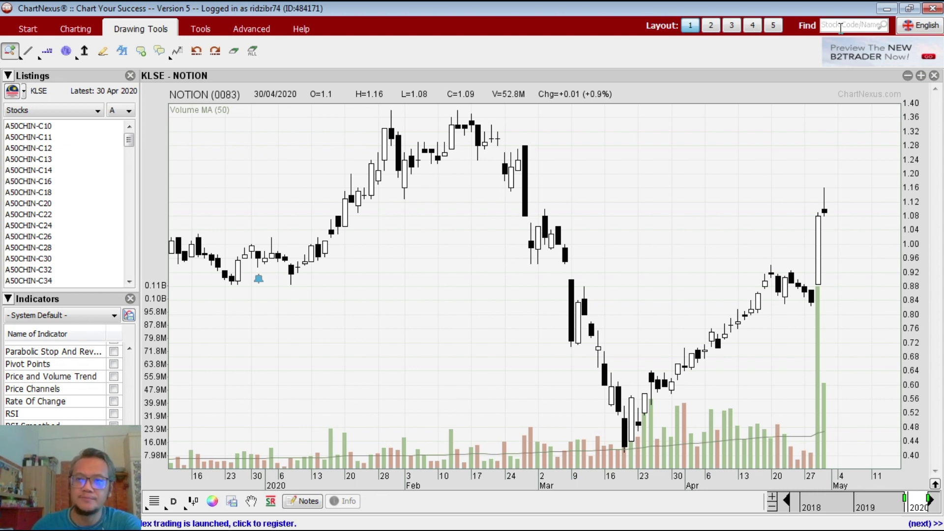
text(mye)
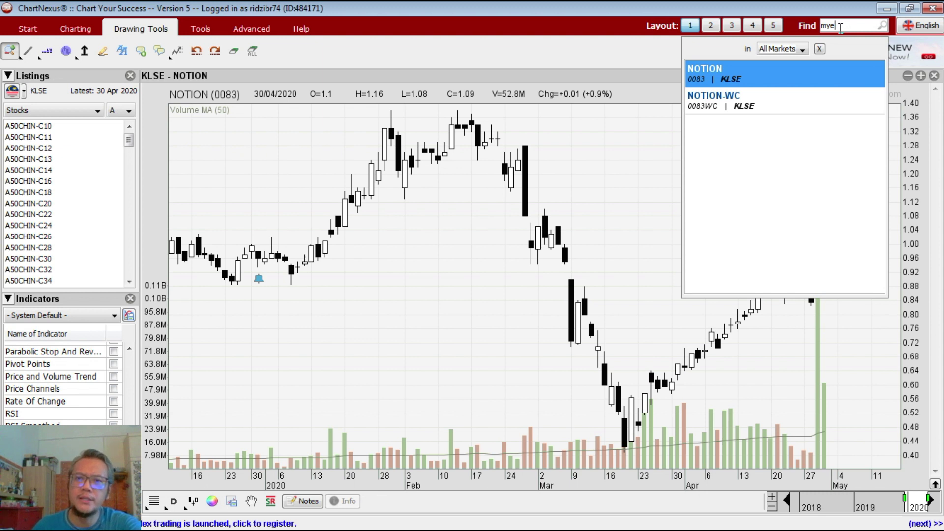
click(742, 73)
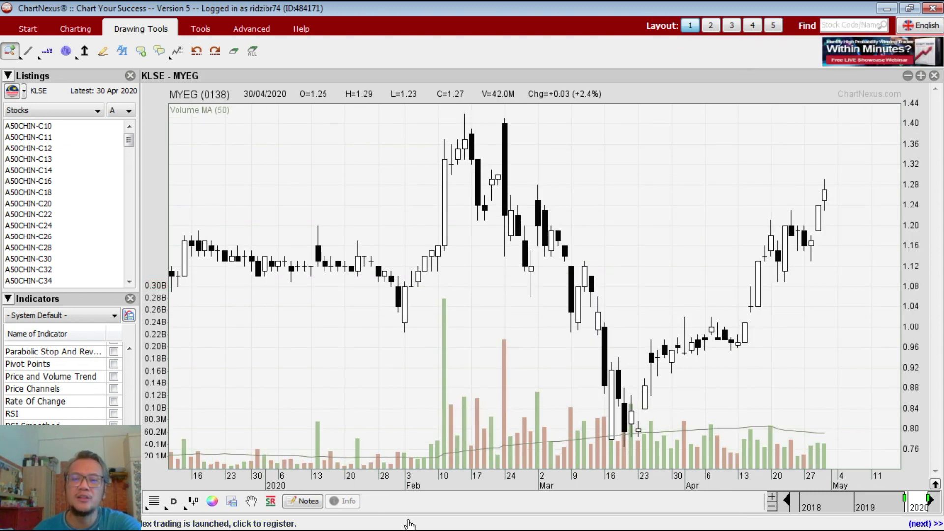
- Check the screener list in Chrome for the next stock, return to ChartNexus and open the D&O chart
mouse_move(410, 530)
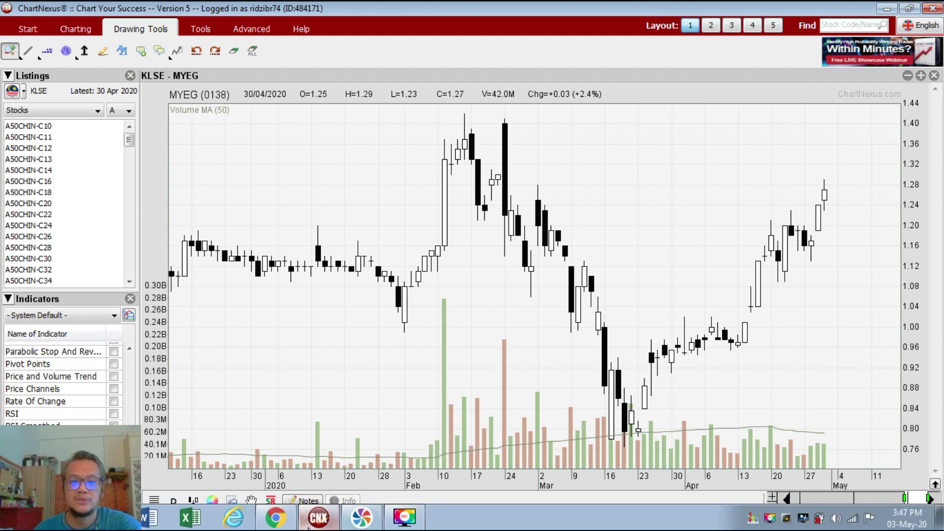
click(275, 519)
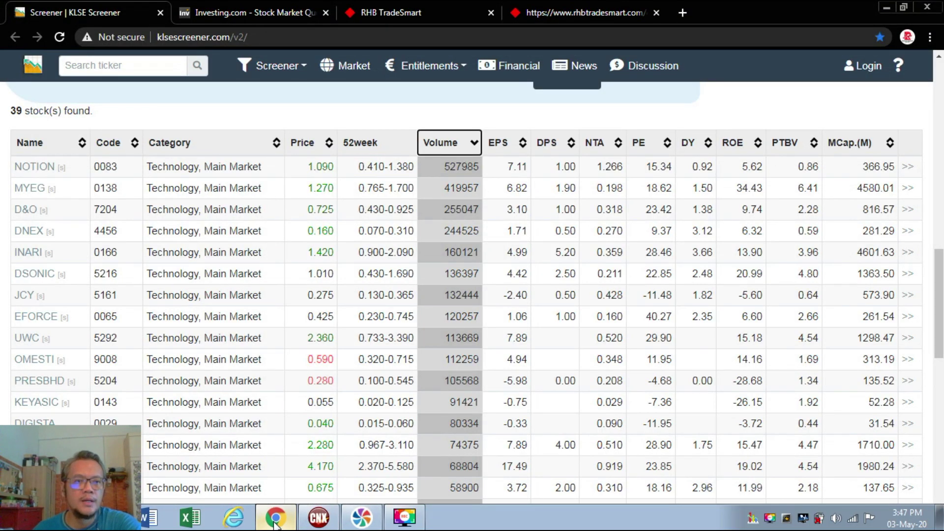
key(alt+Tab)
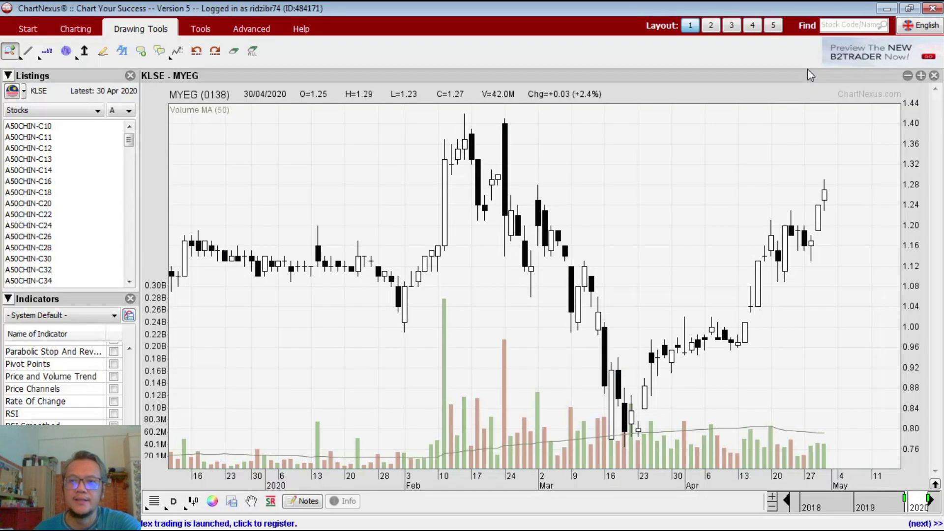
click(838, 24)
text(d)
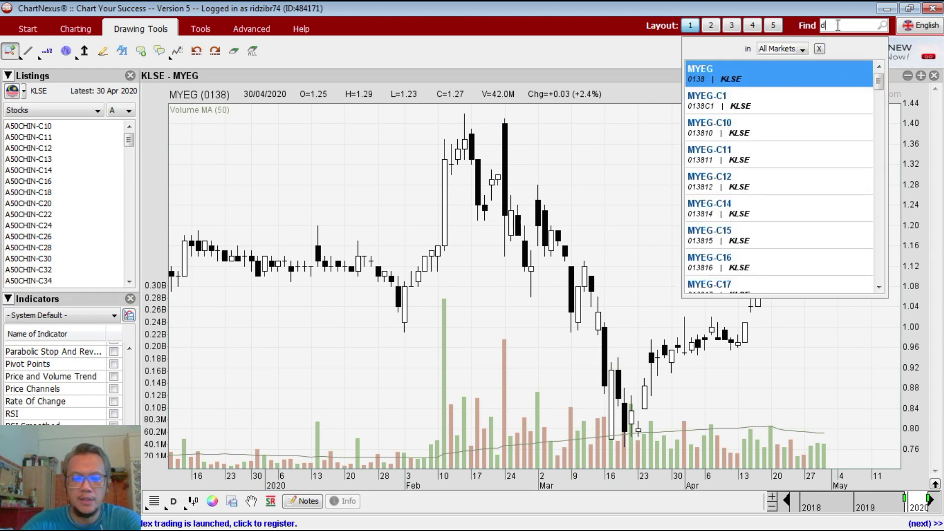
text(&o)
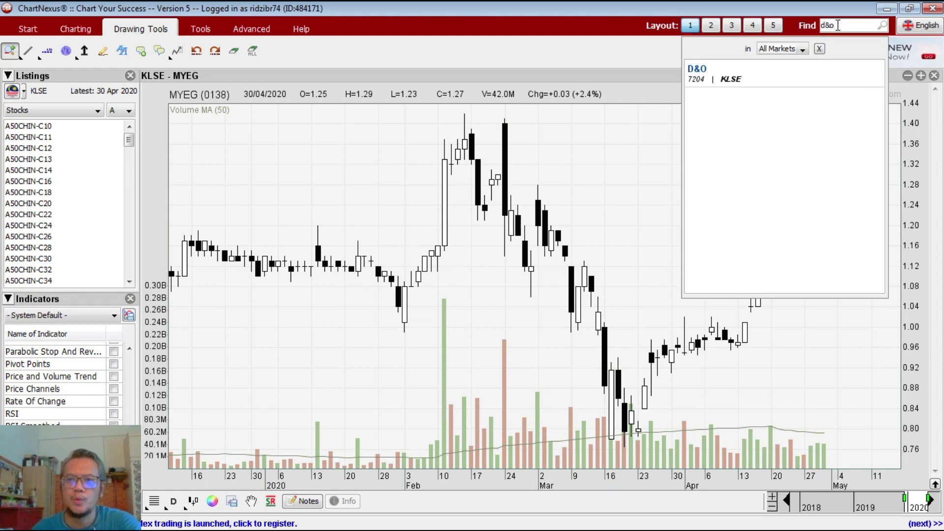
click(778, 82)
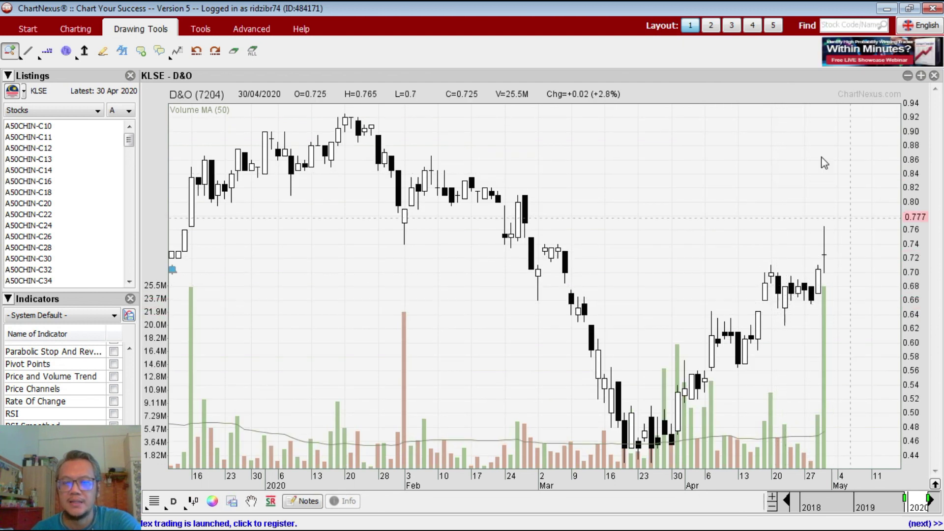
- Find the KLSE stock DNEX and open its chart
click(842, 25)
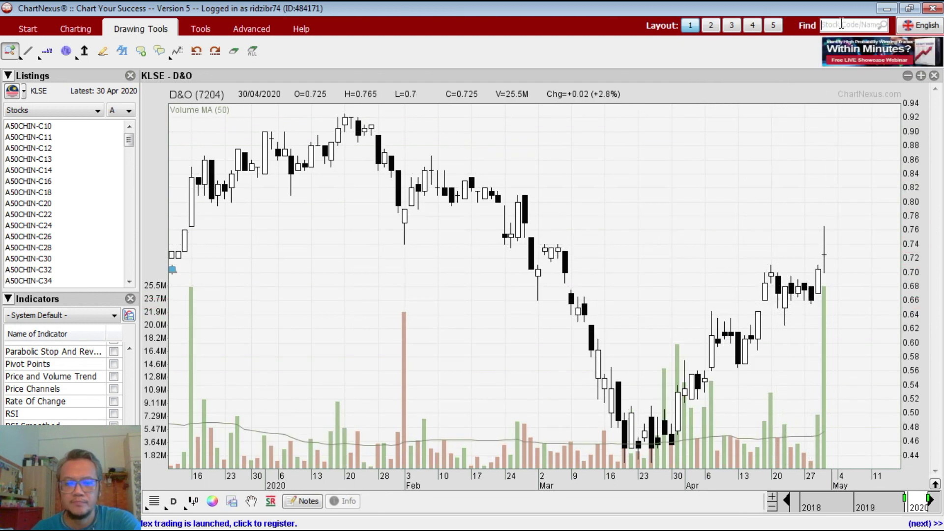
text(dne)
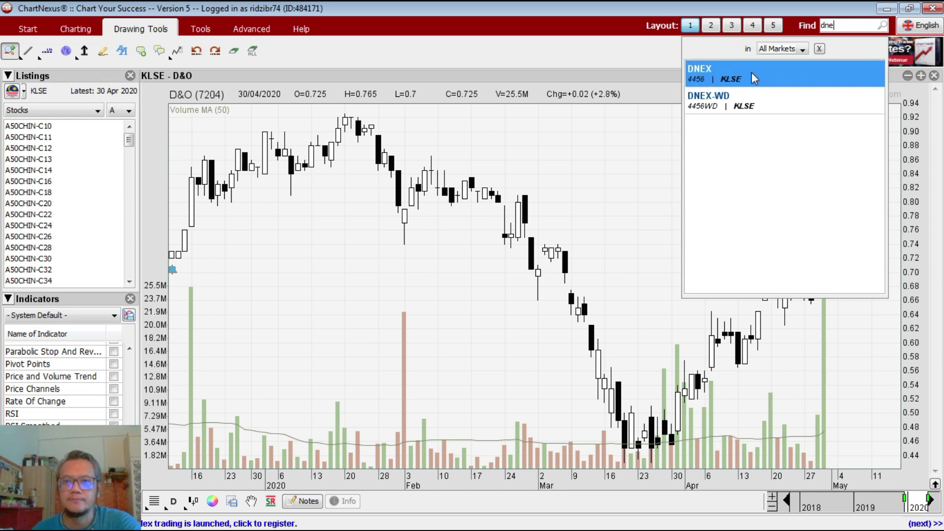
click(751, 72)
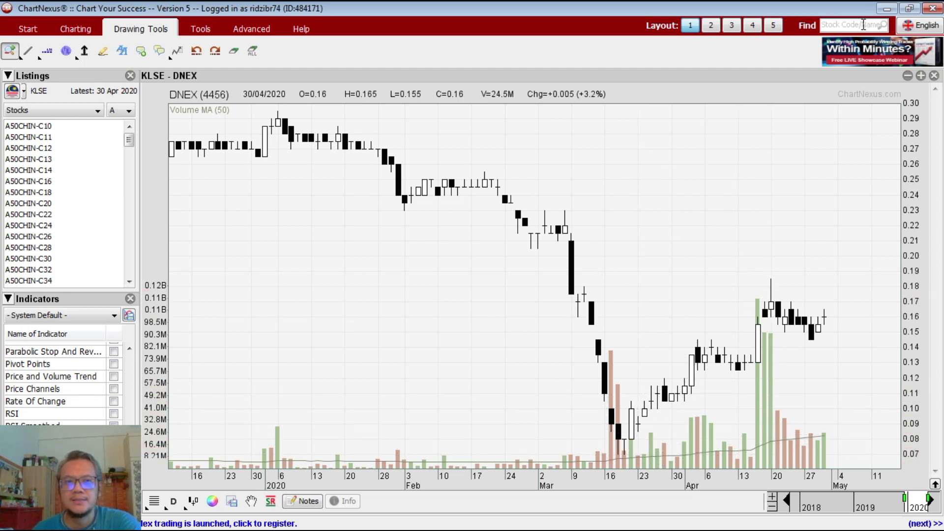
- Find the KLSE stock INARI and open its chart
text(dnina)
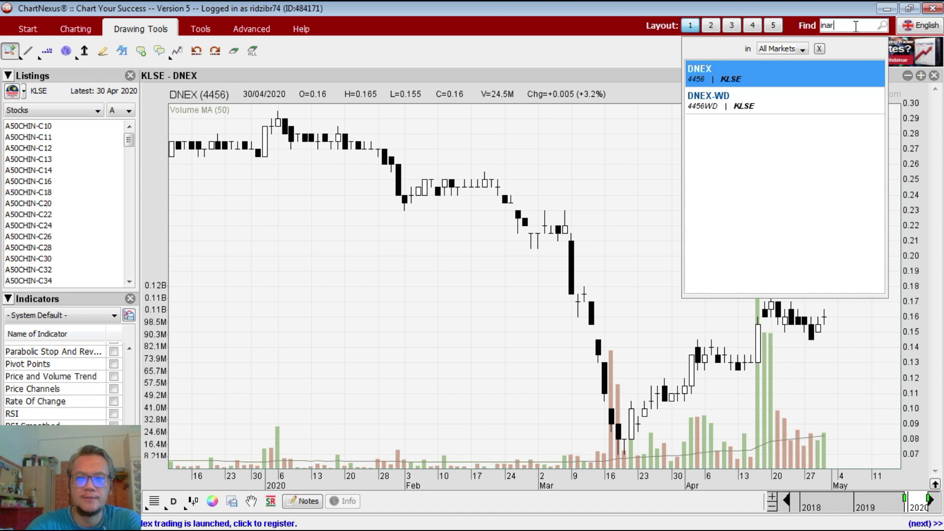
text(ri)
click(770, 71)
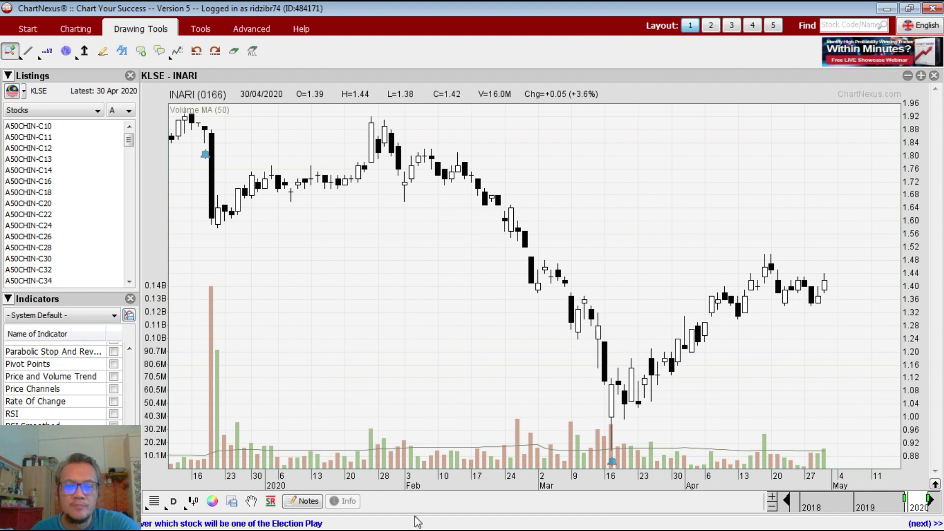
- Switch to the KLSE Screener in Chrome and screen for Shariah Compliant stocks with RSI(14) and Stochastic(14) set to Oversold
click(280, 519)
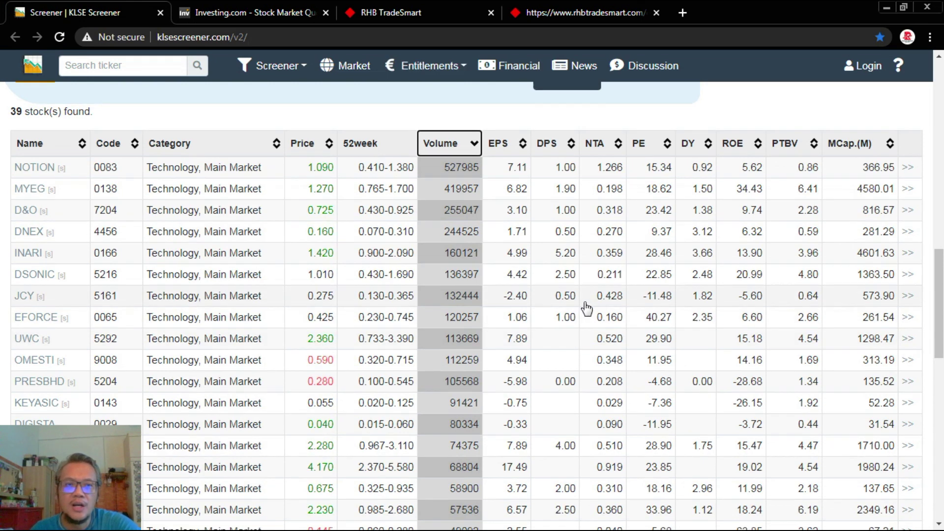
scroll(587, 305, up, 4)
scroll(586, 303, up, 4)
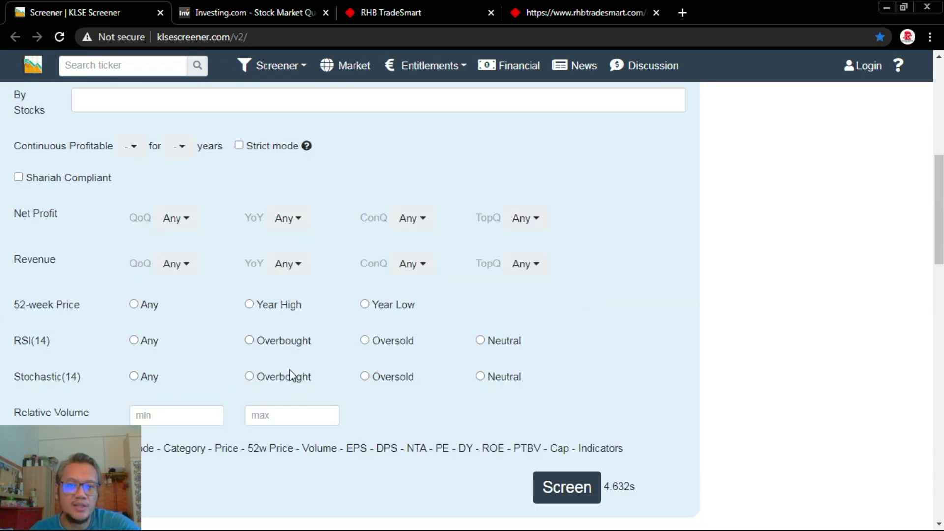
click(364, 341)
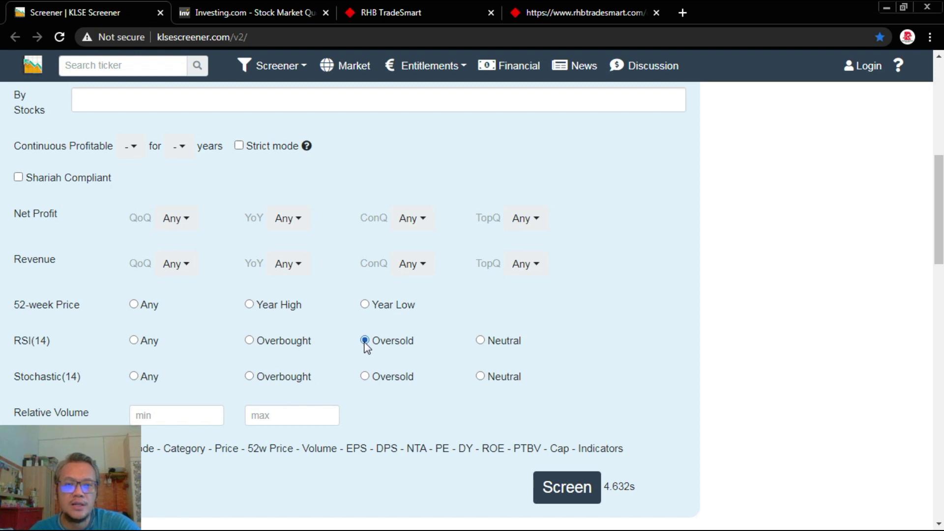
click(365, 377)
click(20, 178)
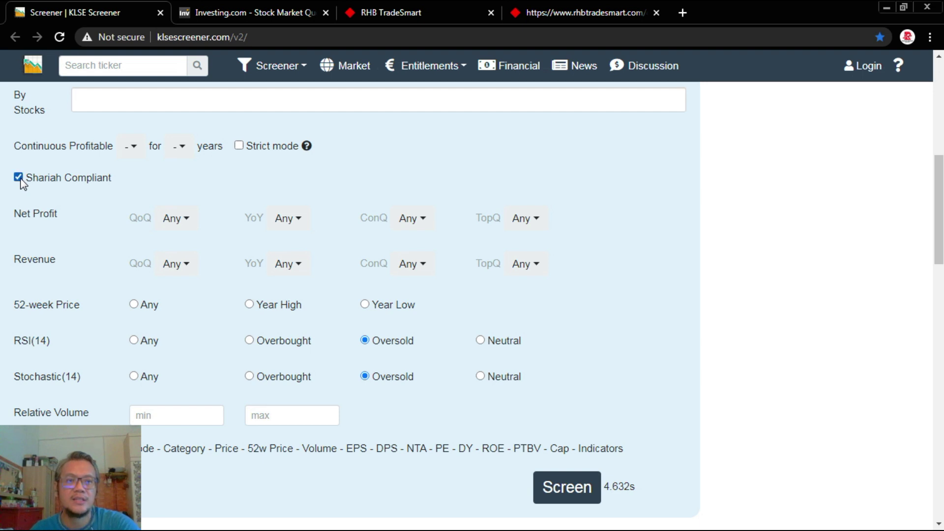
scroll(81, 263, down, 5)
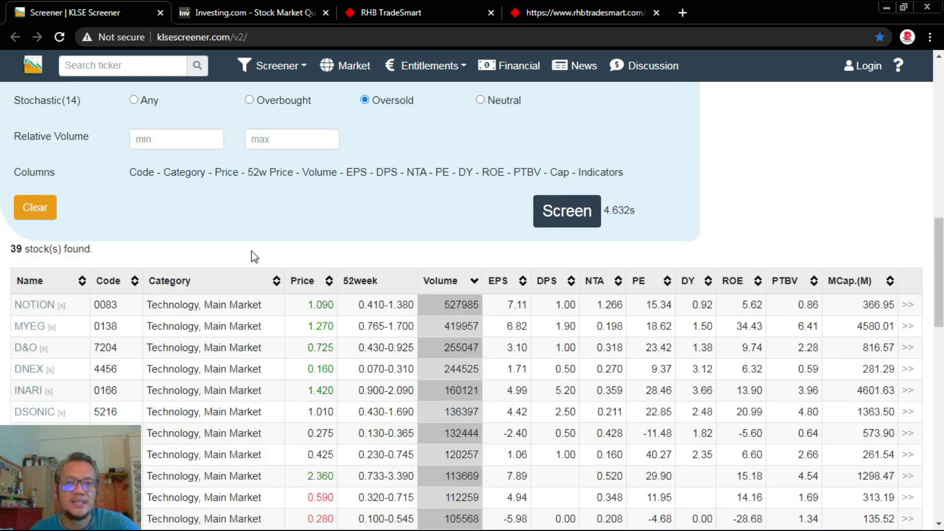
click(560, 227)
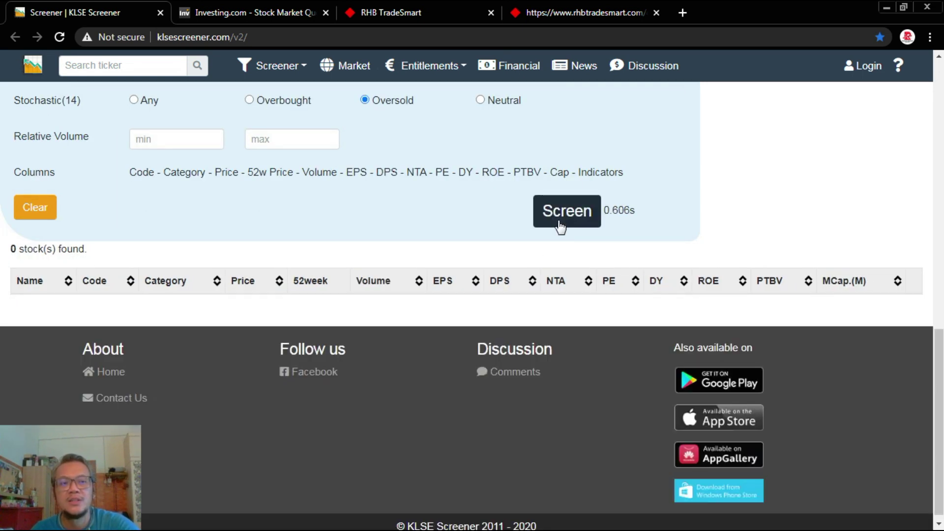
- Change the RSI(14) and Stochastic(14) filters to Neutral and run the screen again
scroll(305, 218, up, 3)
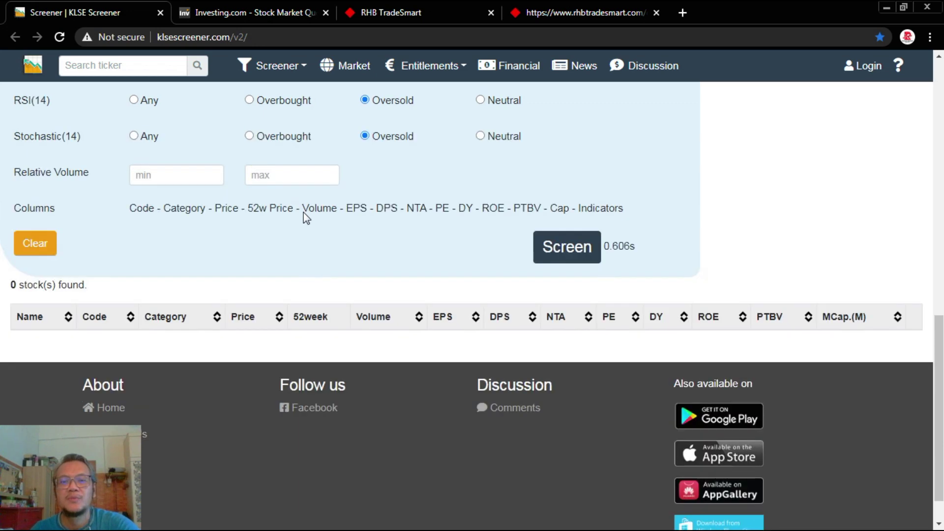
scroll(329, 206, up, 4)
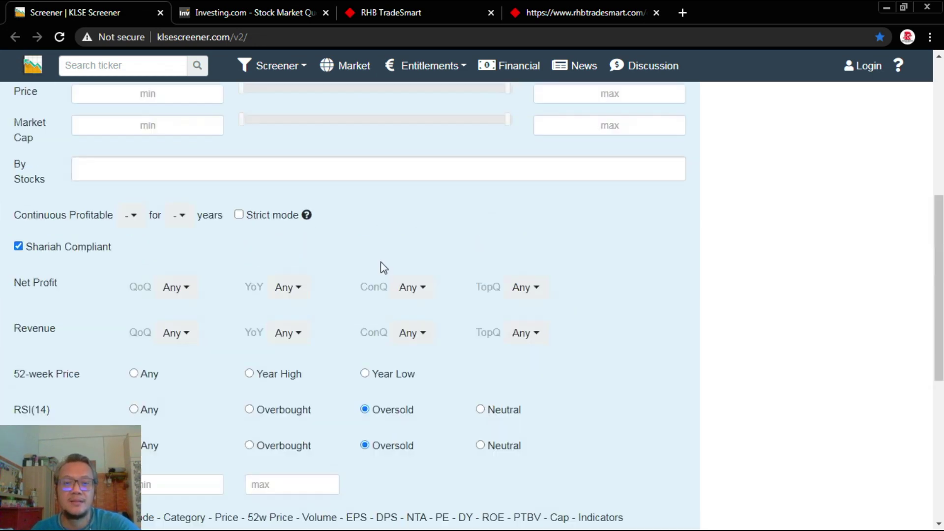
click(497, 413)
click(489, 443)
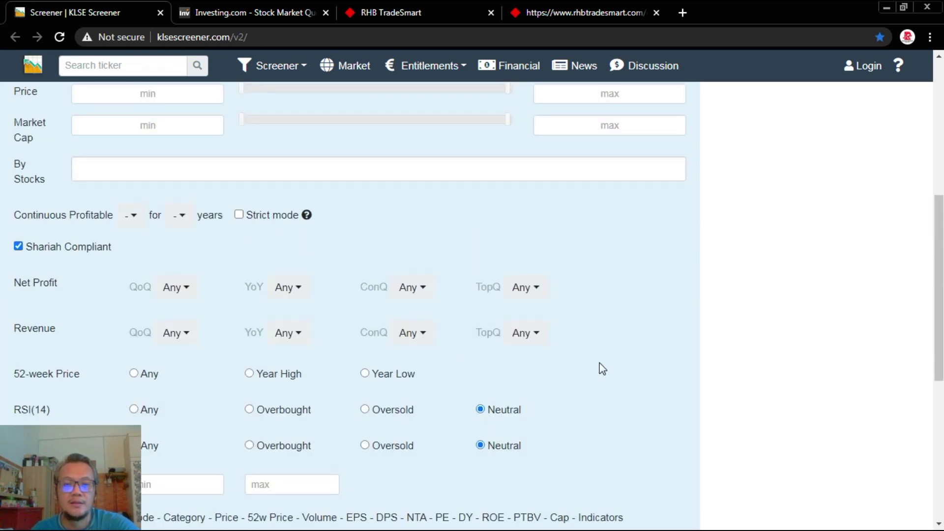
scroll(600, 363, down, 5)
click(573, 281)
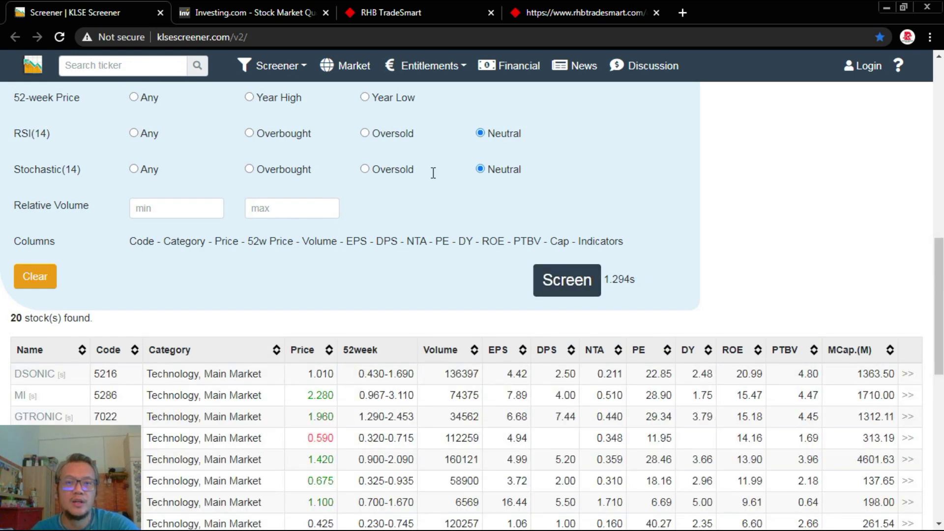
- Try the screen with RSI(14) and Stochastic(14) set to Oversold and the Shariah Compliant filter turned off
click(395, 162)
click(396, 133)
scroll(141, 174, up, 4)
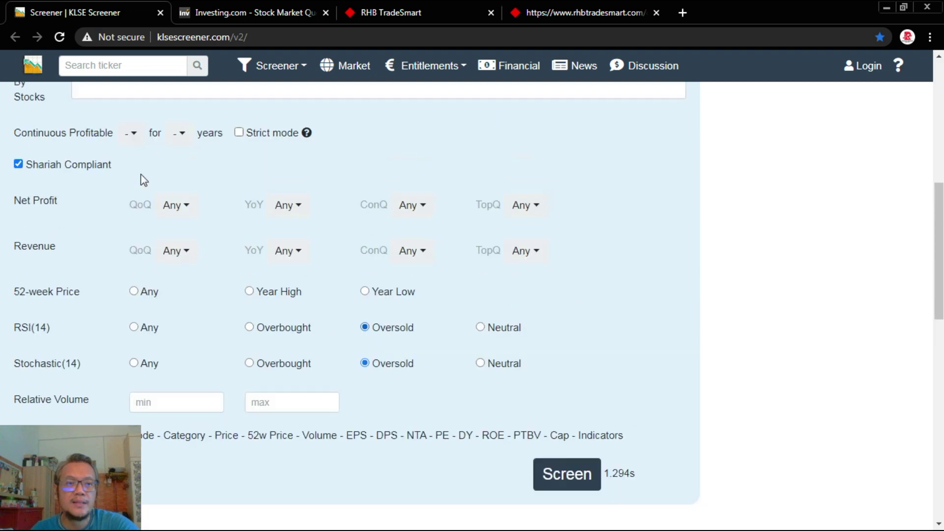
click(66, 186)
scroll(428, 301, down, 4)
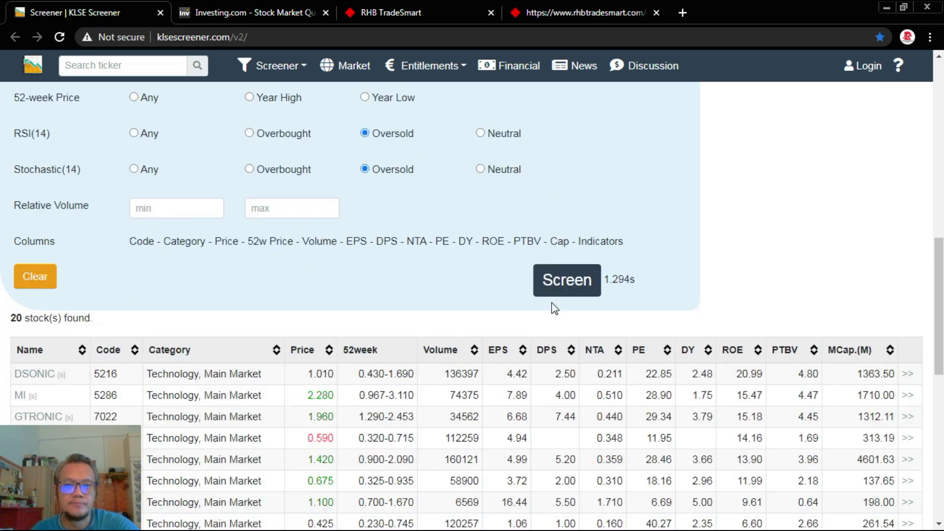
click(559, 294)
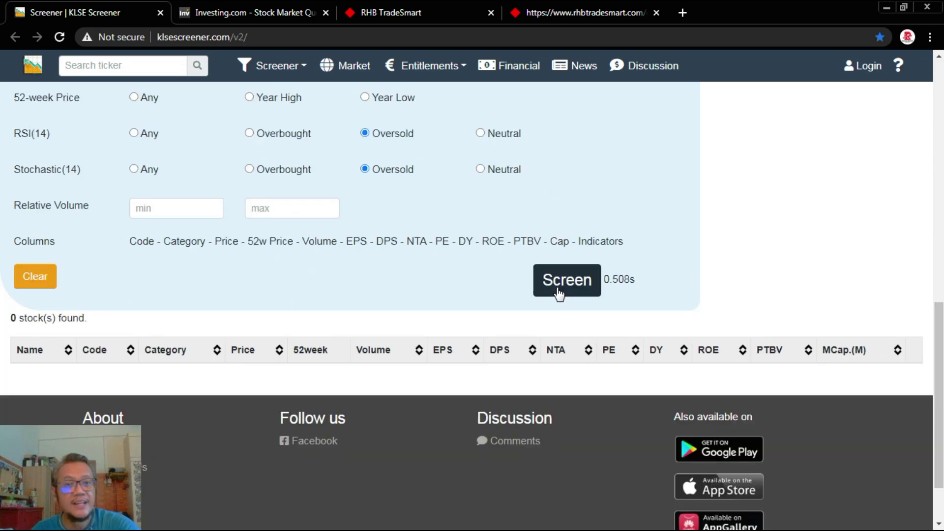
- Set RSI(14) and Stochastic(14) back to Neutral, turn Shariah Compliant on again and rerun the screen
scroll(413, 231, up, 3)
click(499, 274)
click(502, 308)
scroll(509, 300, up, 4)
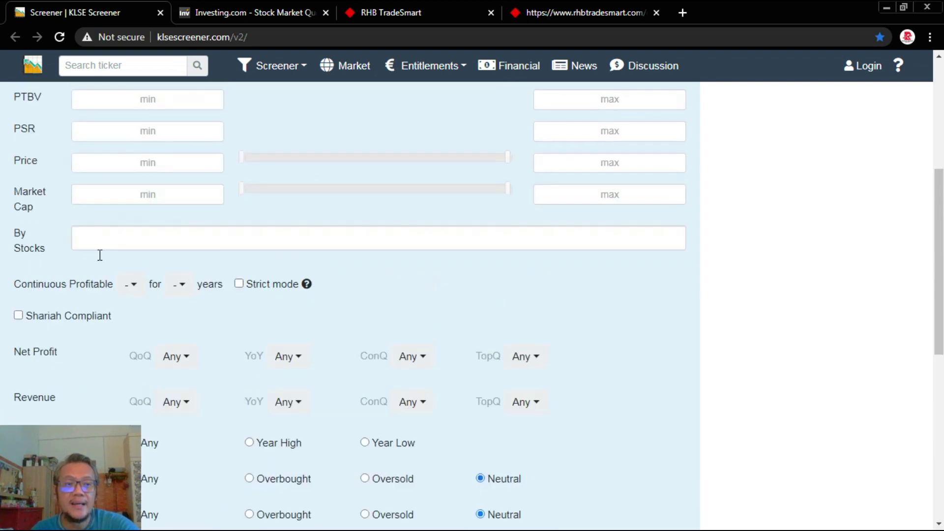
click(63, 315)
scroll(488, 336, down, 3)
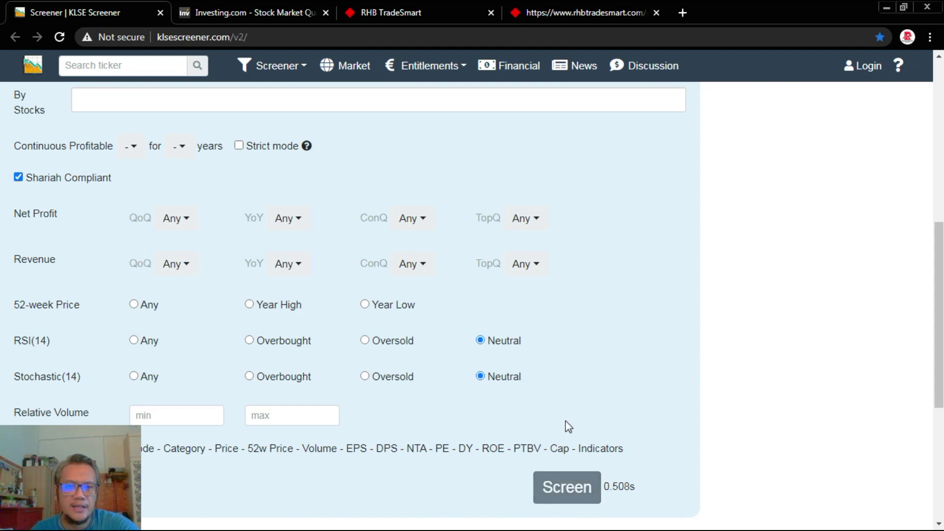
scroll(566, 426, down, 6)
- Set the Continuous Profitable filter to Quarters for 4 years and run the screen
scroll(568, 426, up, 10)
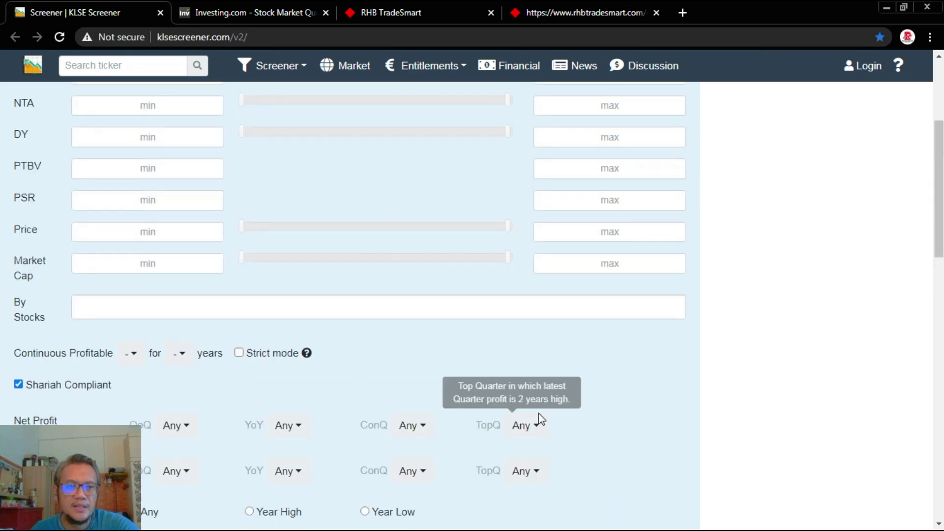
scroll(538, 413, down, 3)
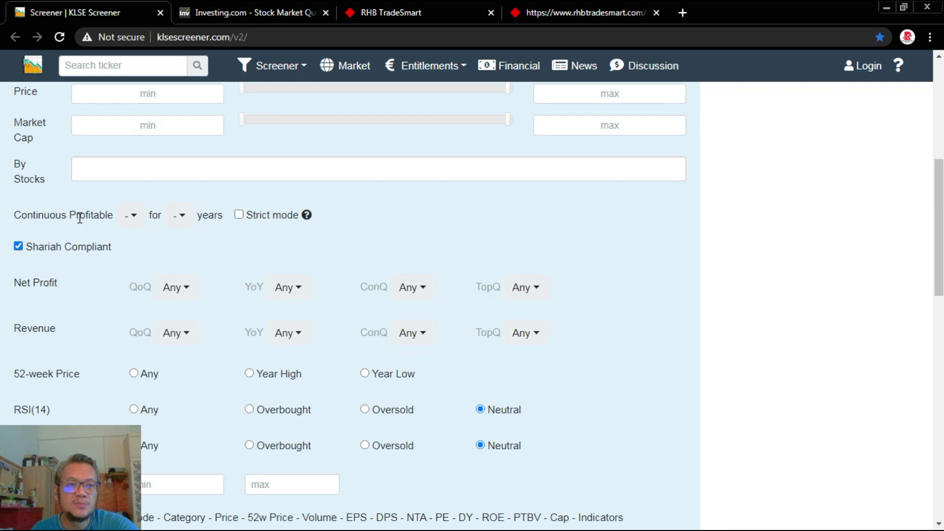
click(130, 216)
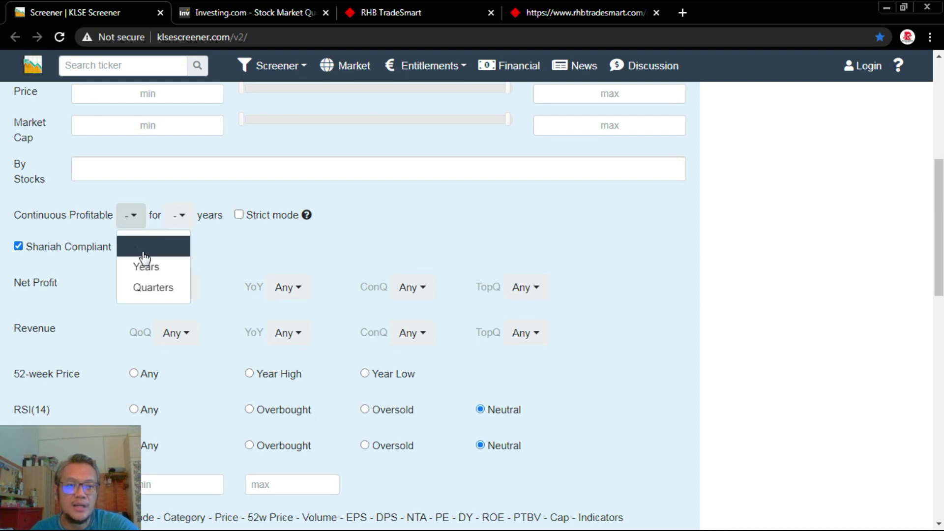
click(156, 293)
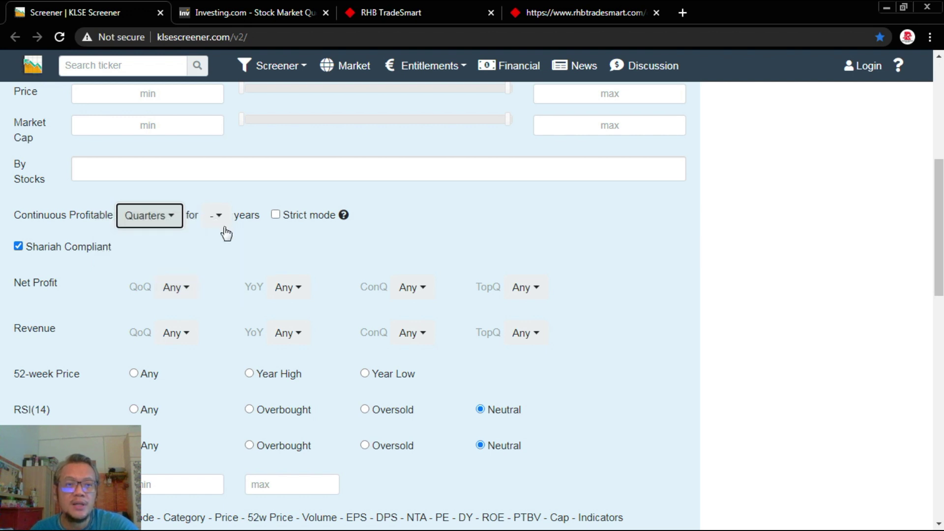
click(221, 227)
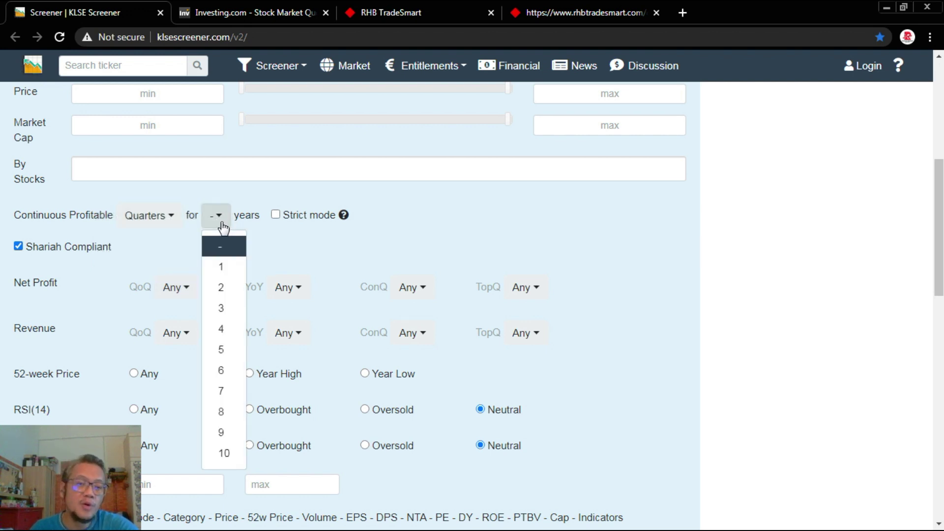
click(233, 327)
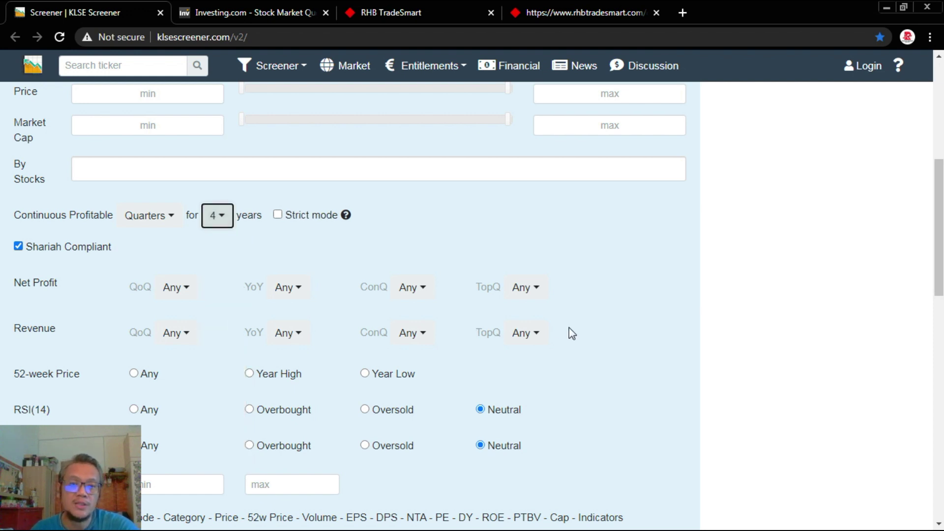
scroll(673, 326, down, 4)
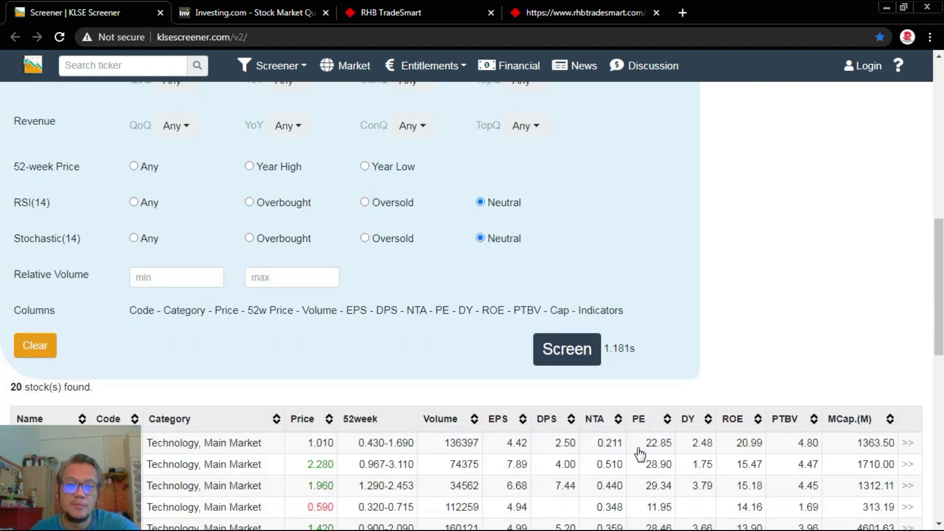
click(582, 360)
- Sort the continuously profitable stocks by volume in descending order
scroll(582, 360, down, 4)
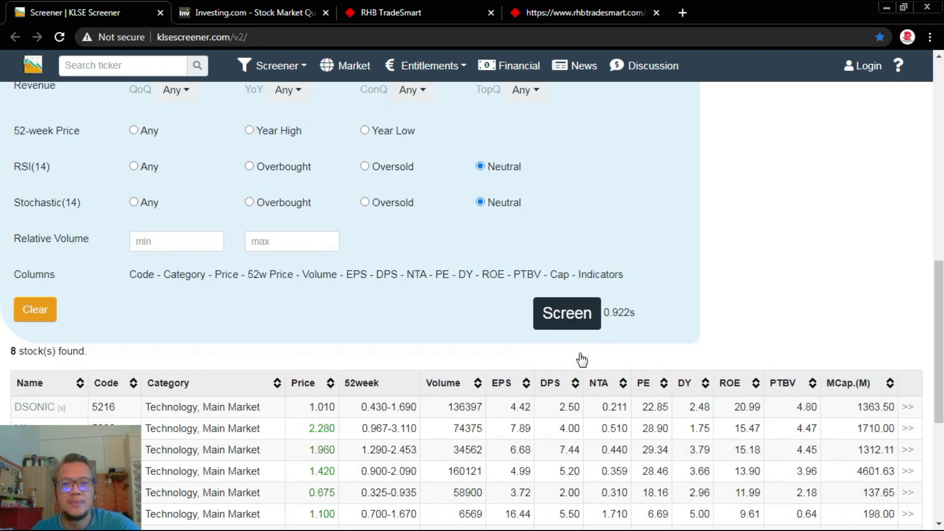
click(477, 219)
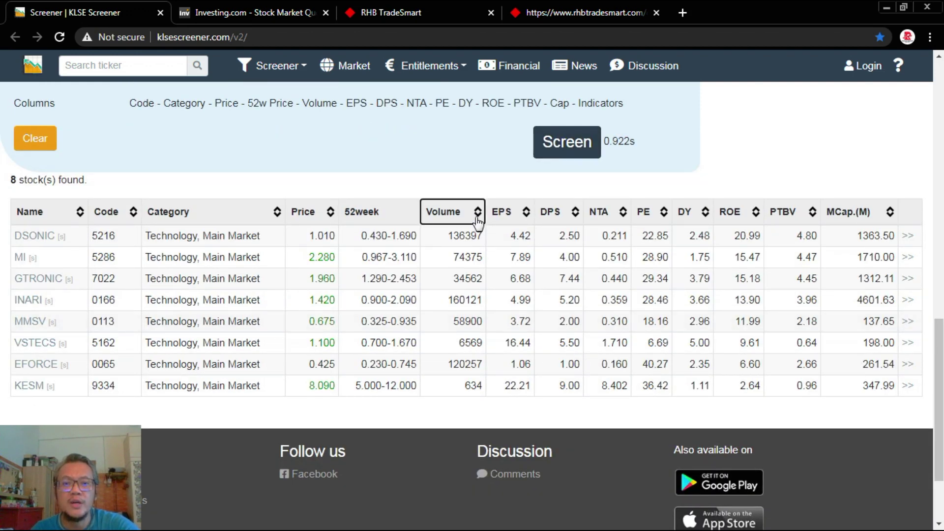
click(477, 219)
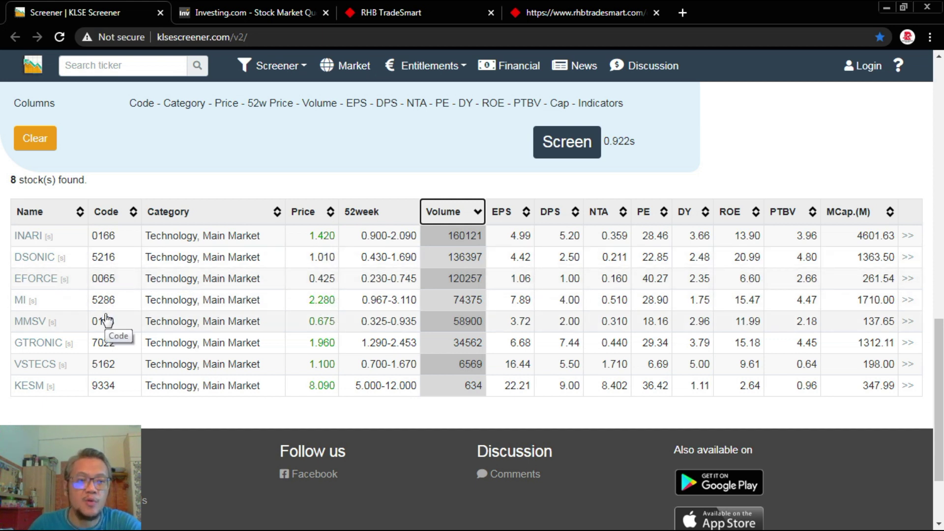
- Switch to ChartNexus, find the KLSE stock EFORCE and open its chart
click(318, 517)
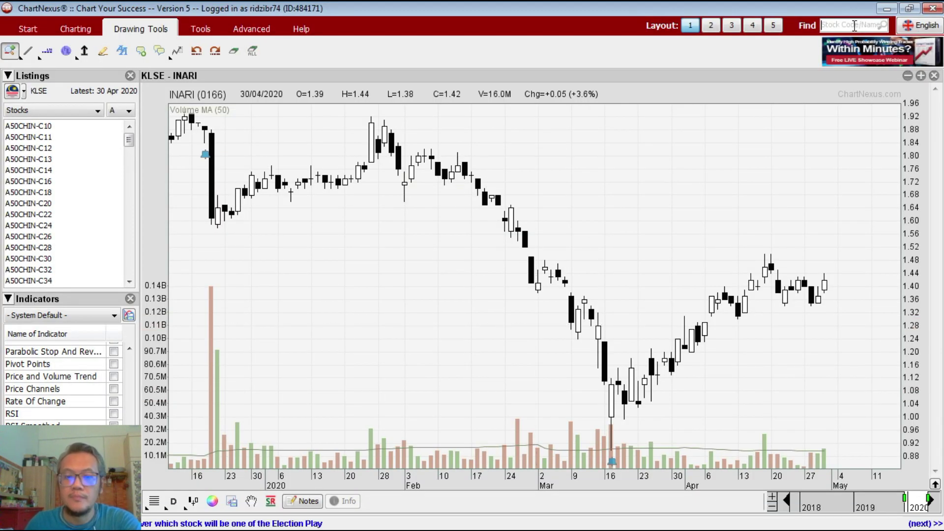
click(855, 26)
text(efor)
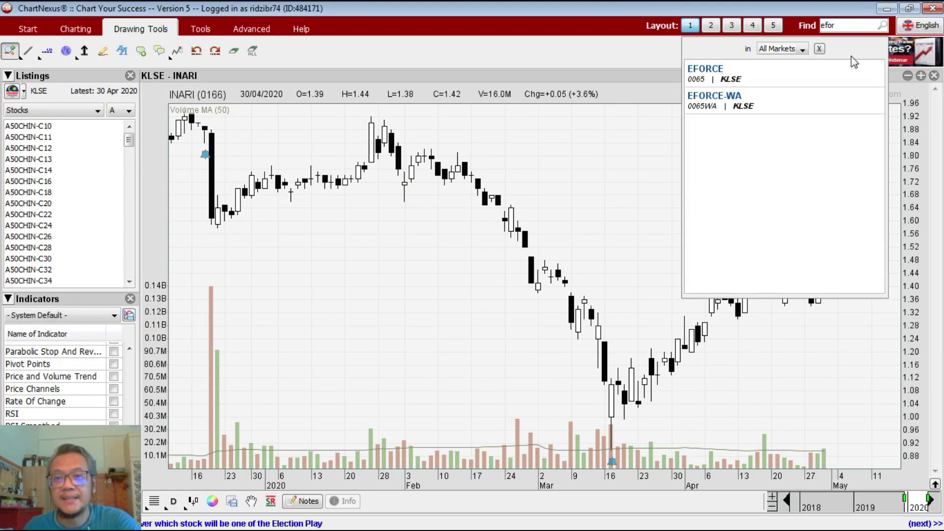
click(773, 73)
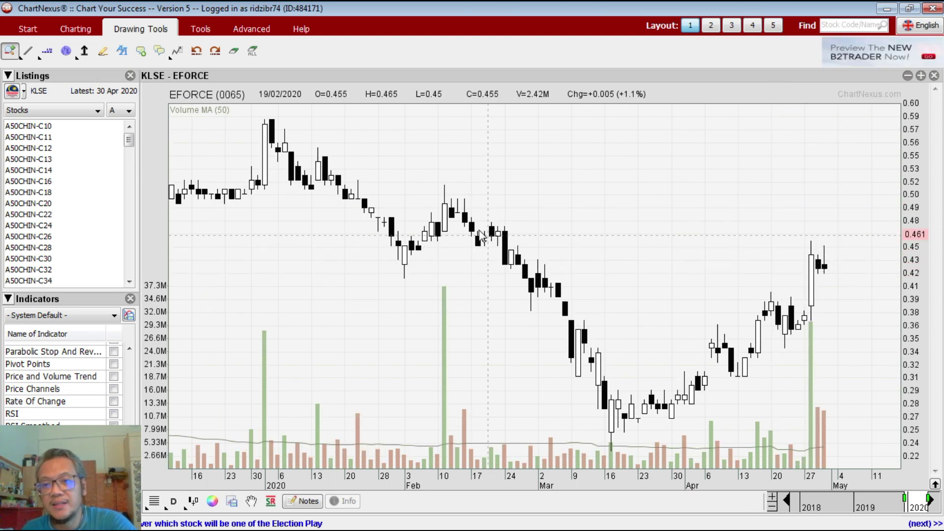
- Find the KLSE stock MMSV and open its chart
click(849, 25)
text(mmsv)
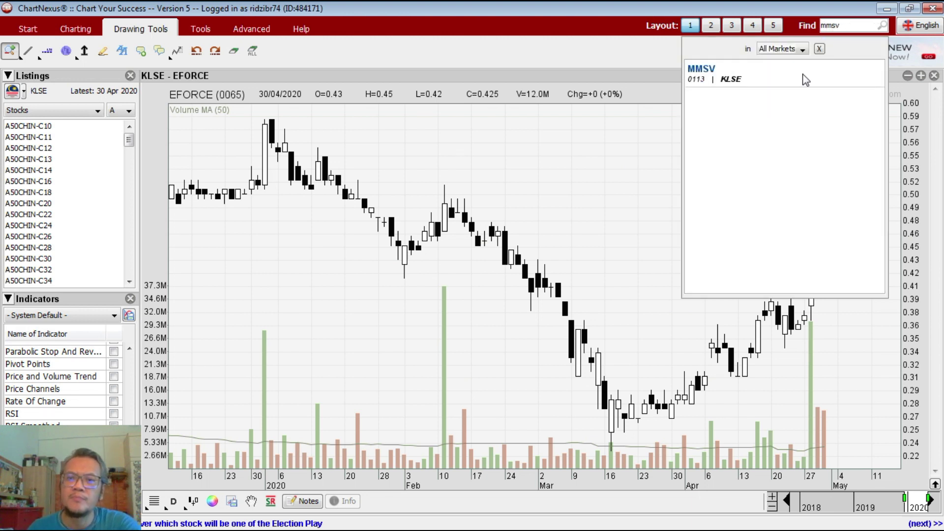
click(756, 77)
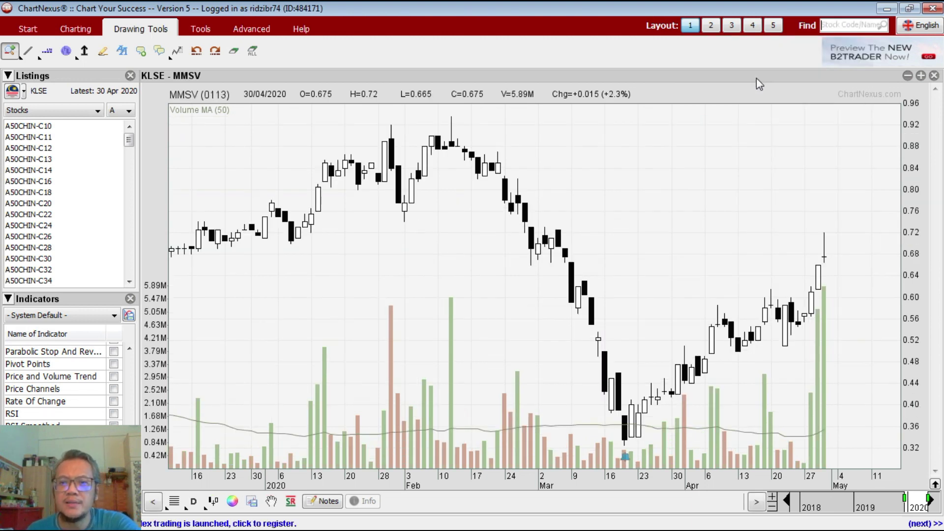
- Switch to KLSE Screener in Chrome and review the screening filters, including the Continuous Profitable options
mouse_move(274, 528)
click(274, 519)
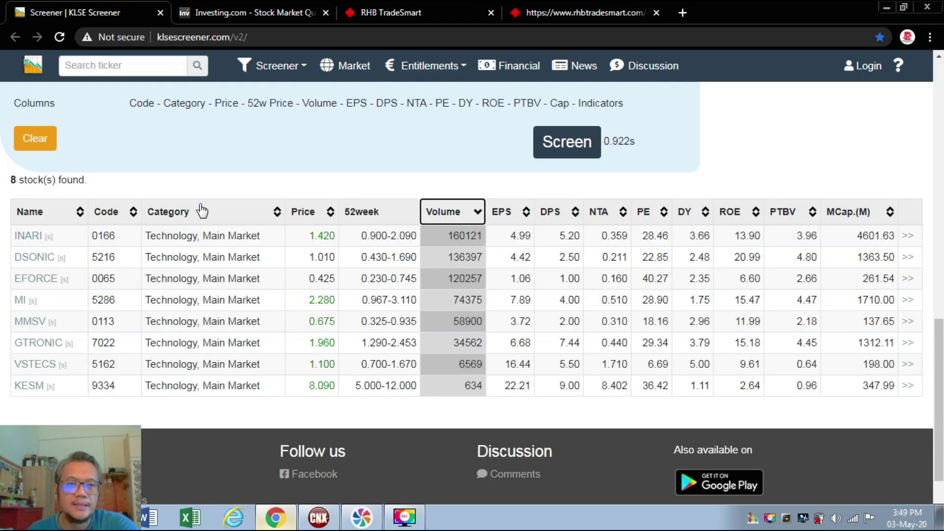
scroll(276, 226, up, 2)
scroll(274, 221, up, 10)
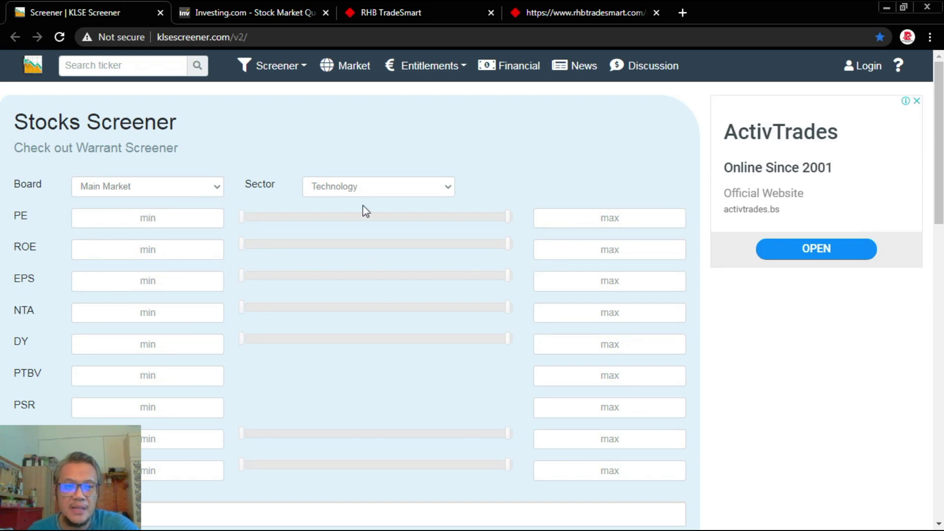
scroll(362, 222, down, 2)
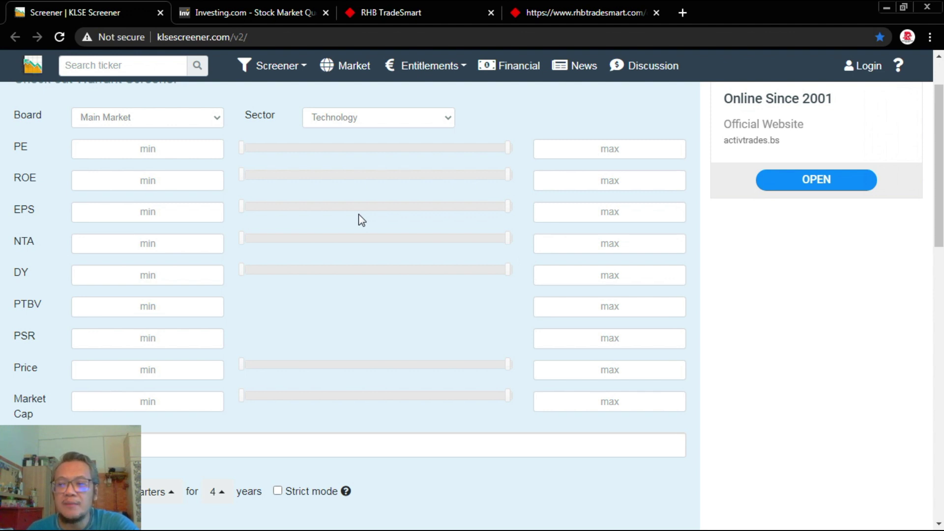
scroll(358, 217, down, 5)
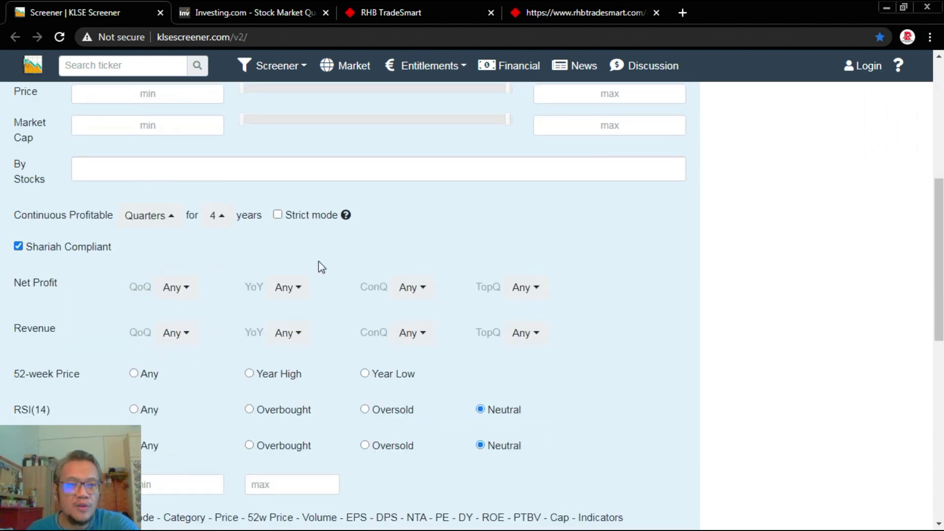
click(159, 222)
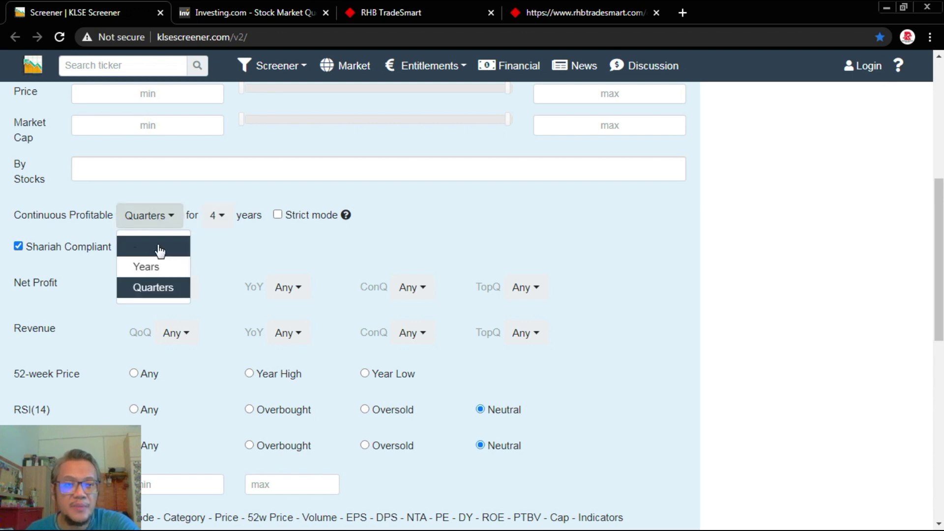
click(462, 250)
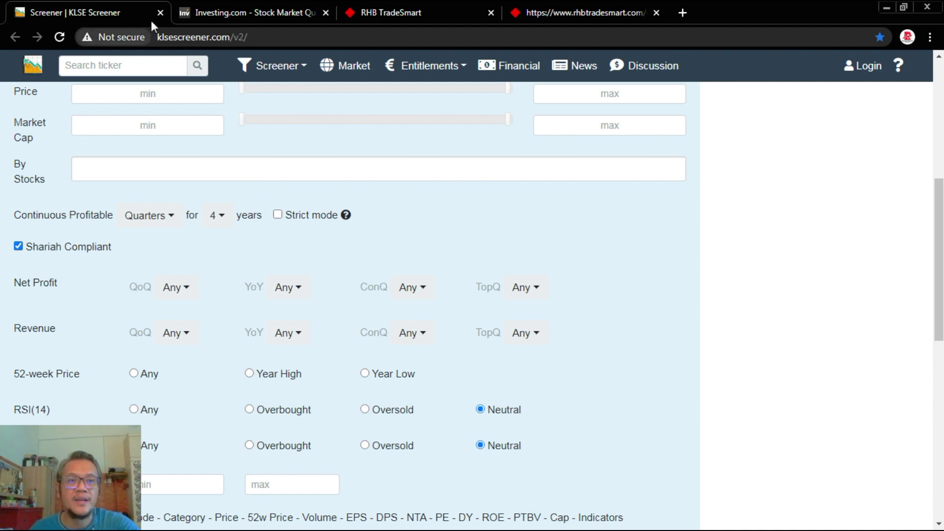
- View the Market Index page and the recent dividends list
scroll(481, 295, up, 7)
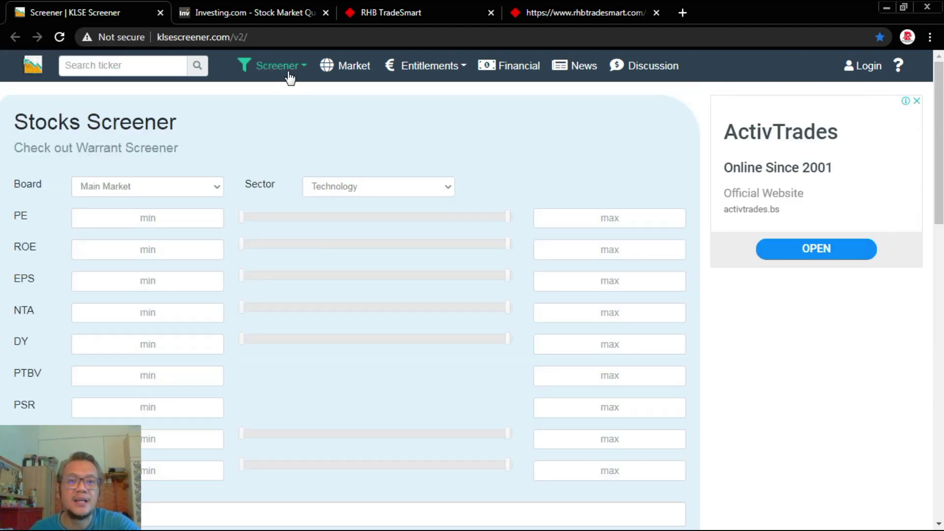
click(344, 71)
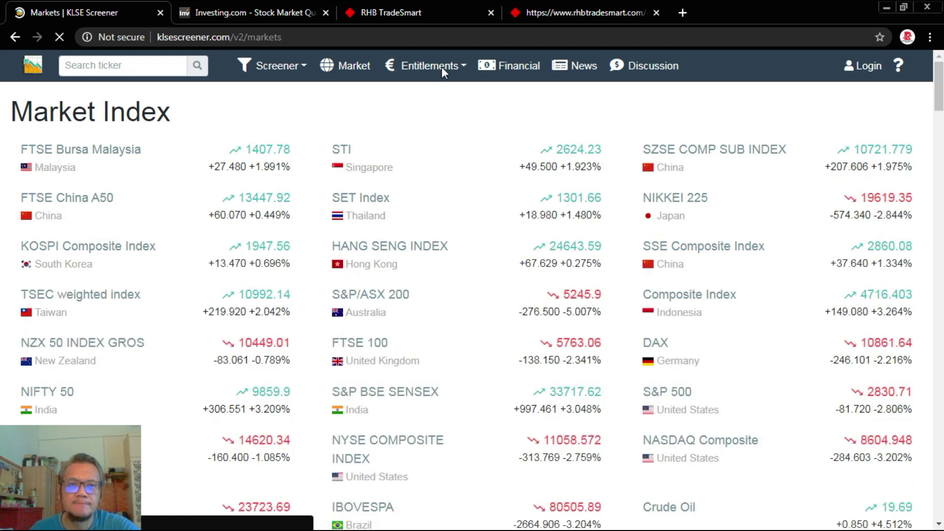
click(440, 70)
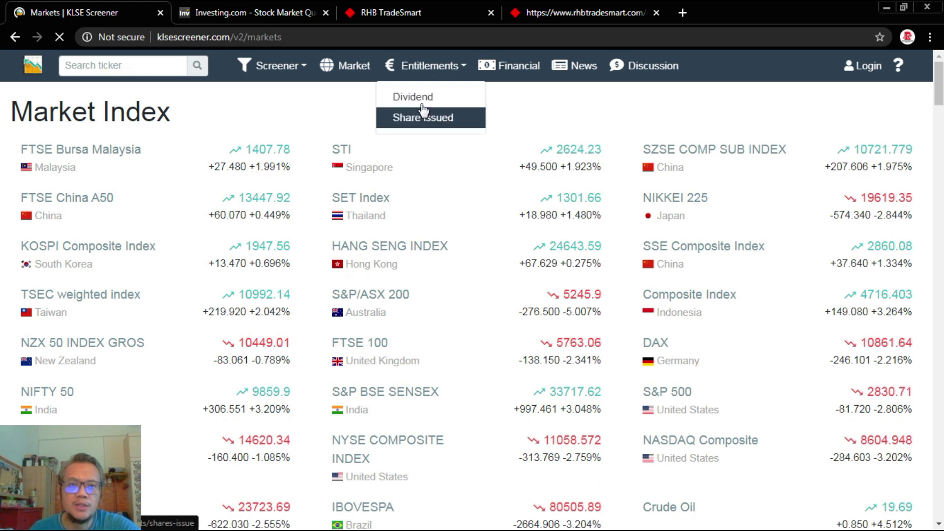
click(422, 99)
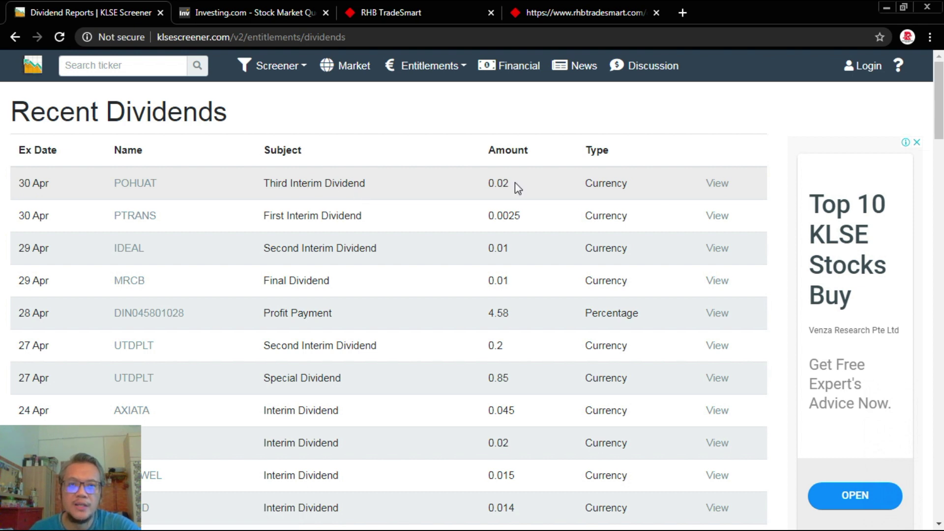
- View the issued shares list and open the recent quarterly financial reports
click(462, 72)
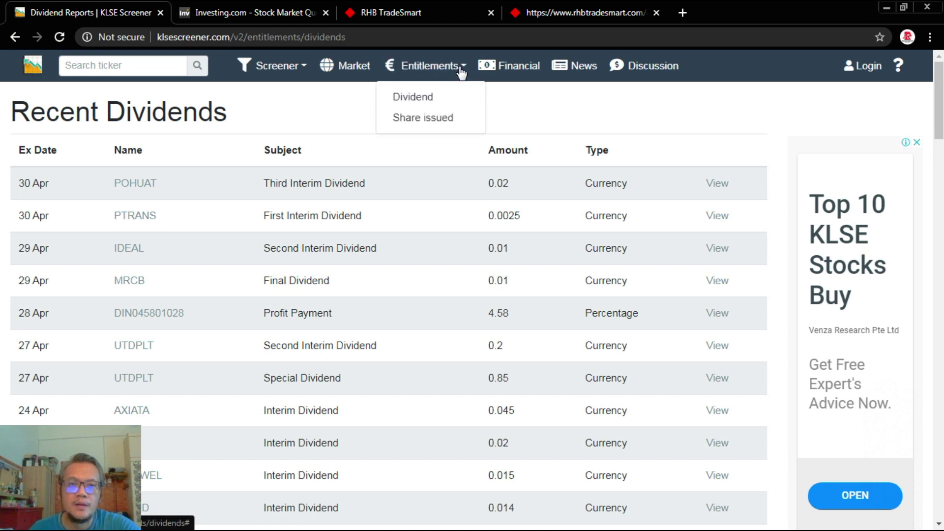
click(433, 117)
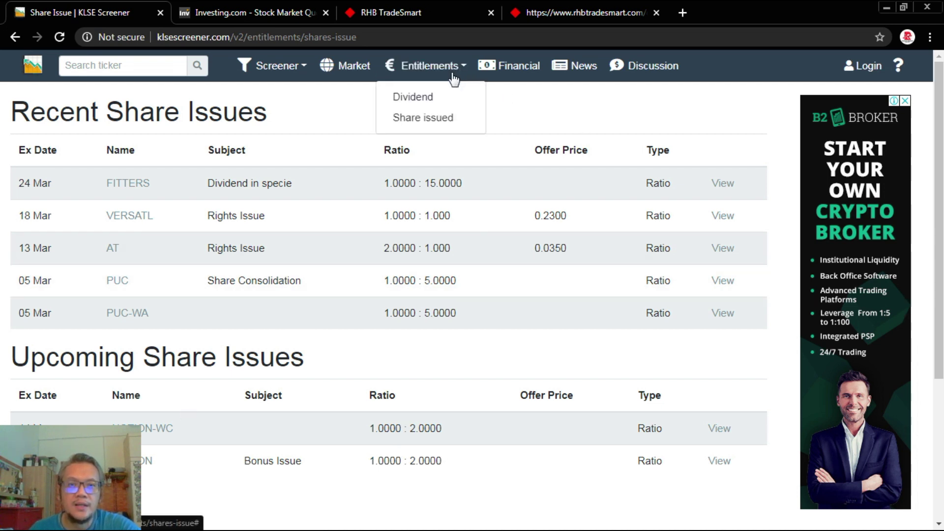
click(506, 70)
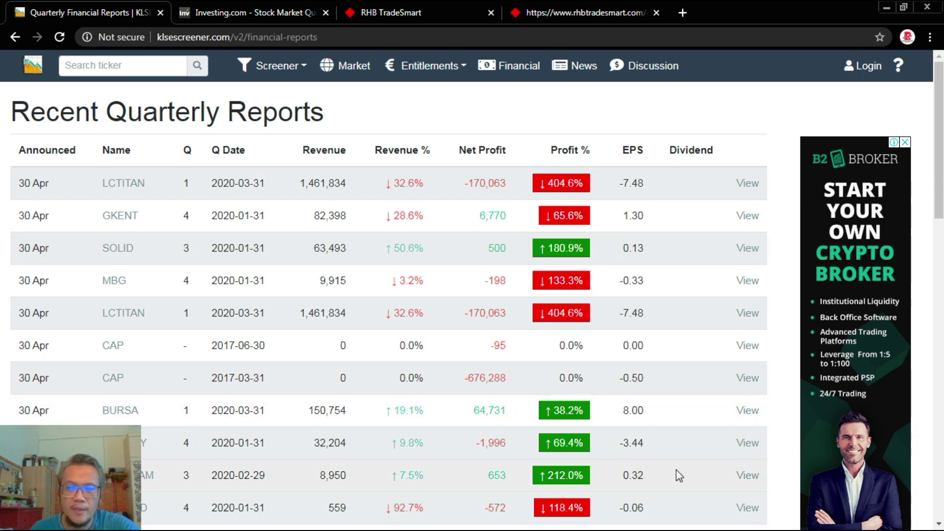
- Open ESCERAM's quarterly report for the period ended 29 Feb 2020 and examine its key financial summary
click(747, 476)
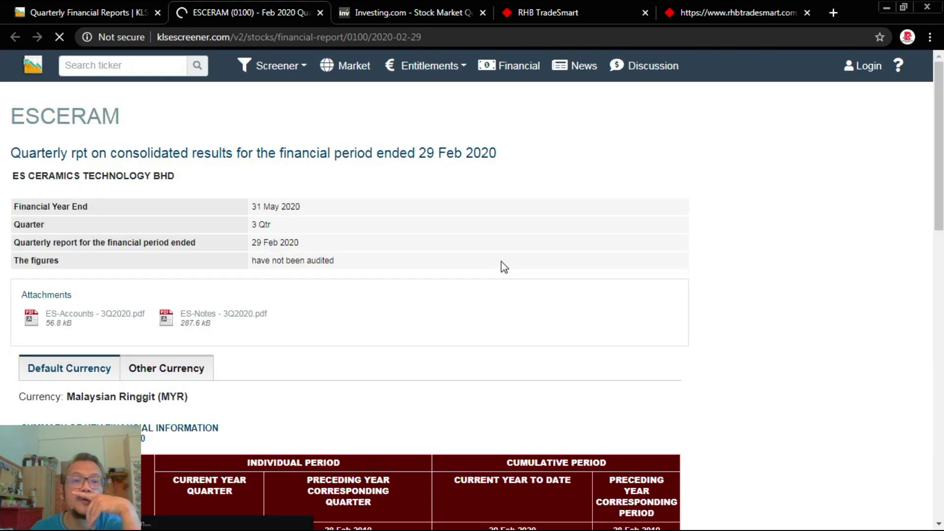
scroll(501, 266, down, 5)
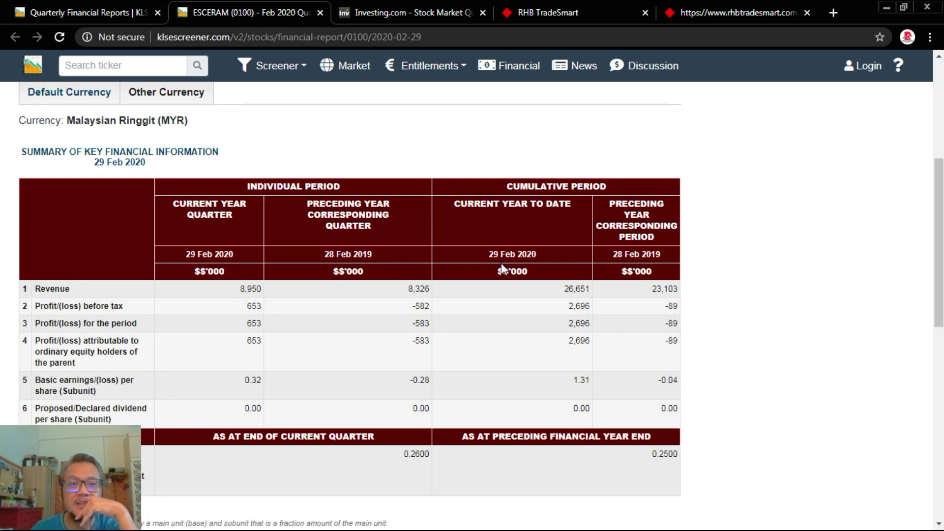
scroll(500, 264, down, 3)
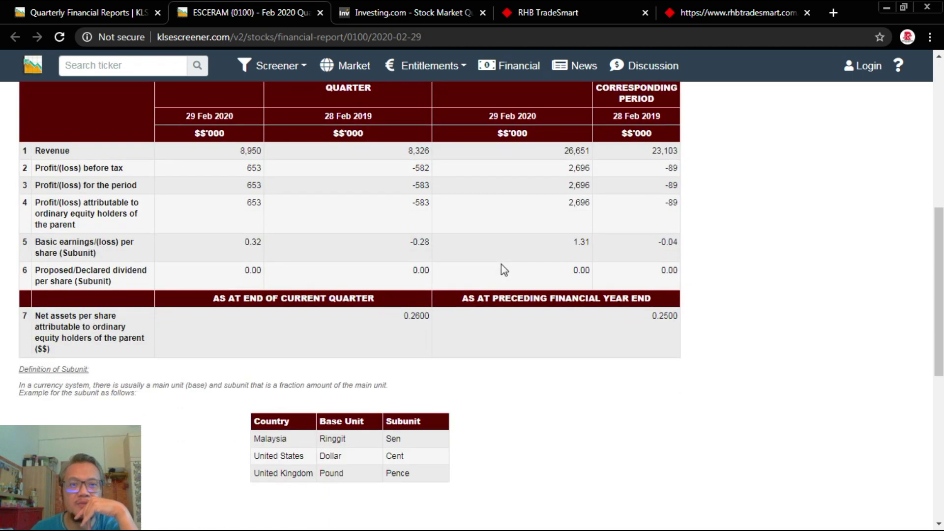
scroll(501, 264, up, 3)
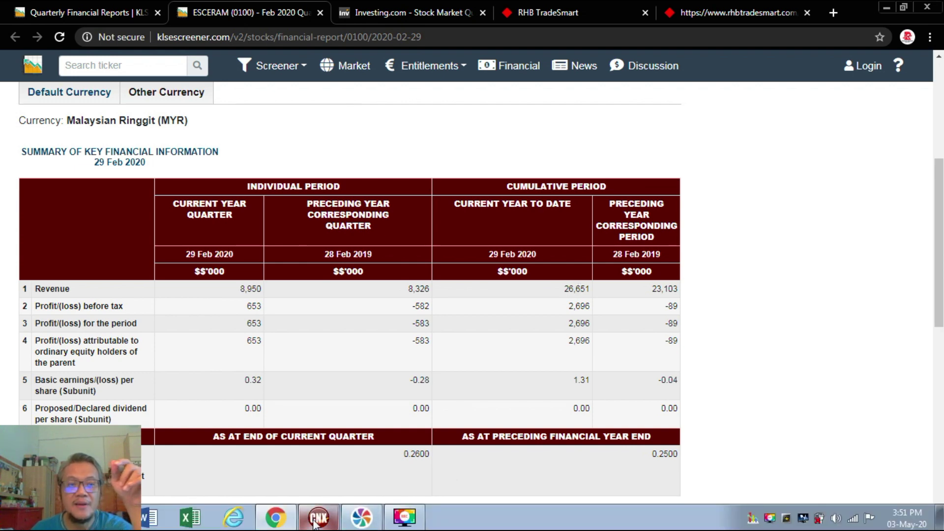
- Switch to ChartNexus, find the KLSE stock ESCERAM and open its chart
click(318, 519)
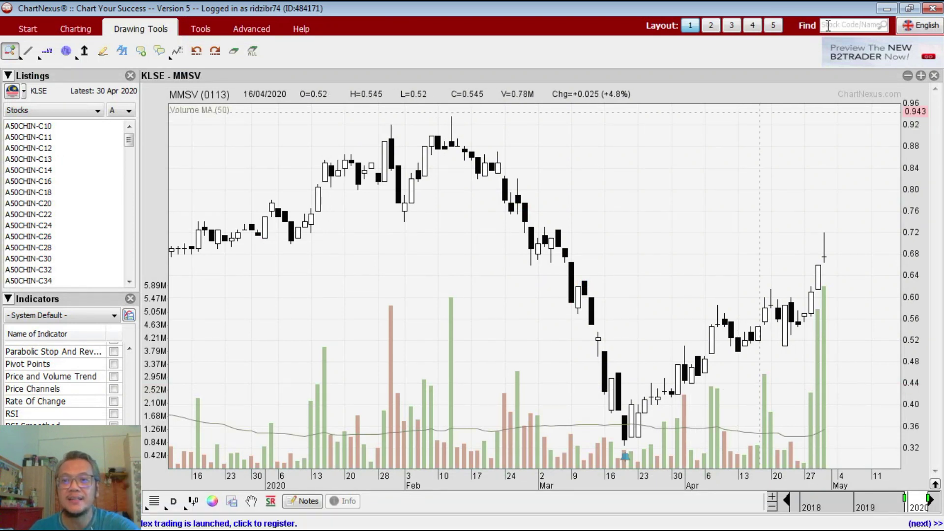
click(830, 25)
text(esce)
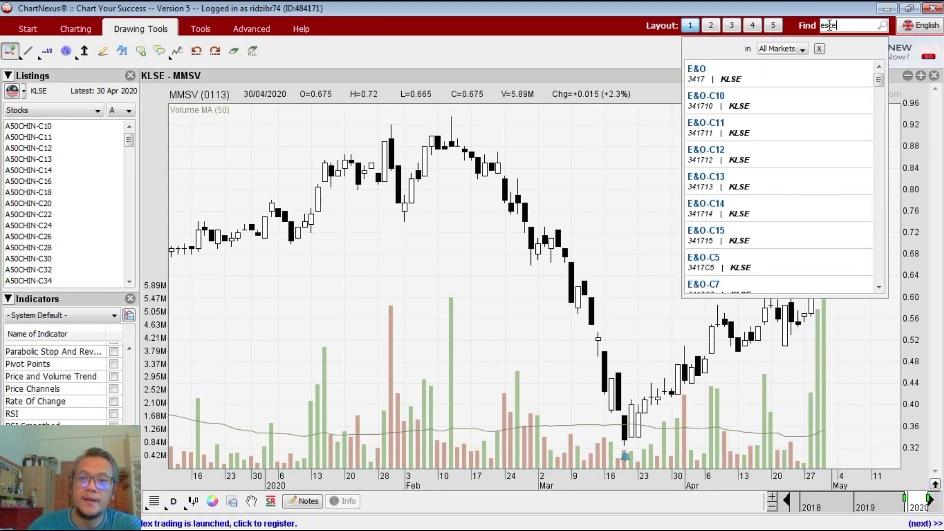
click(780, 82)
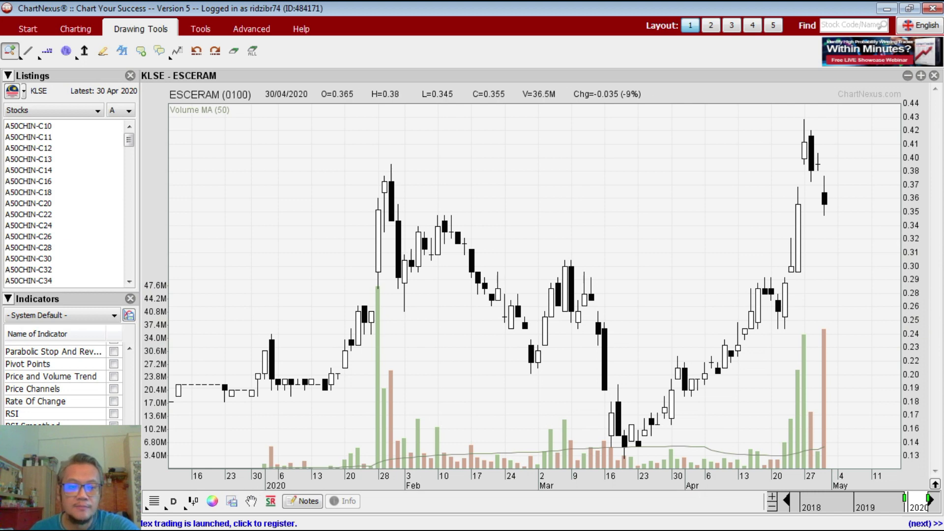
- Return to ESCERAM's quarterly report in Chrome to examine its financial summary and announcement date, and compare them with its ChartNexus chart
click(275, 518)
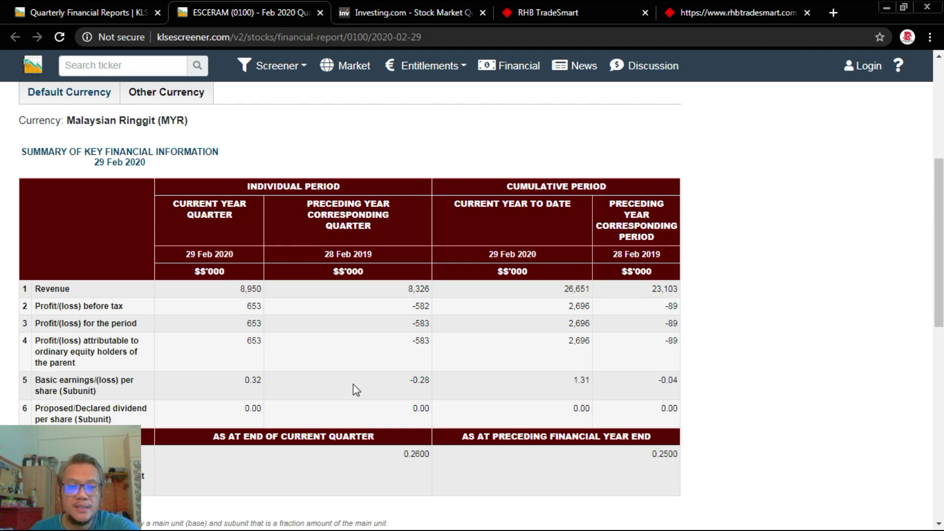
scroll(344, 428, down, 3)
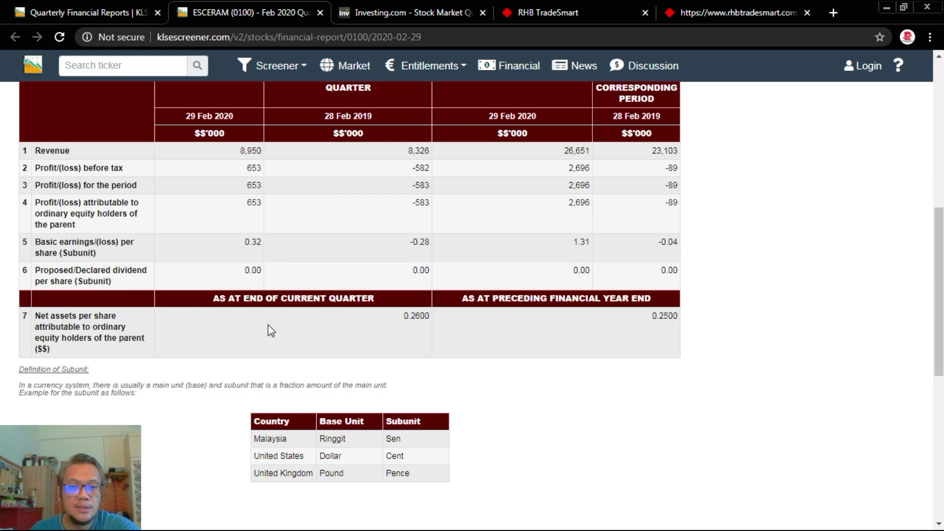
scroll(269, 325, down, 6)
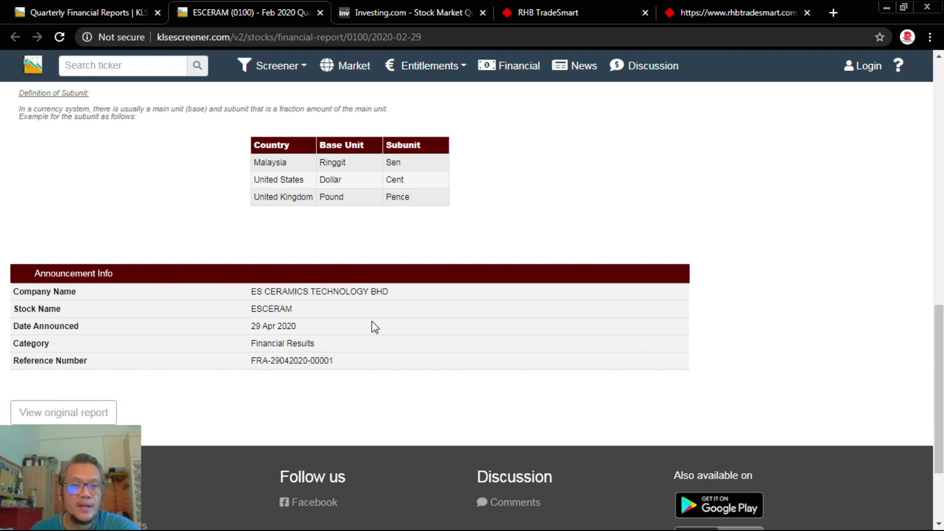
scroll(287, 344, up, 8)
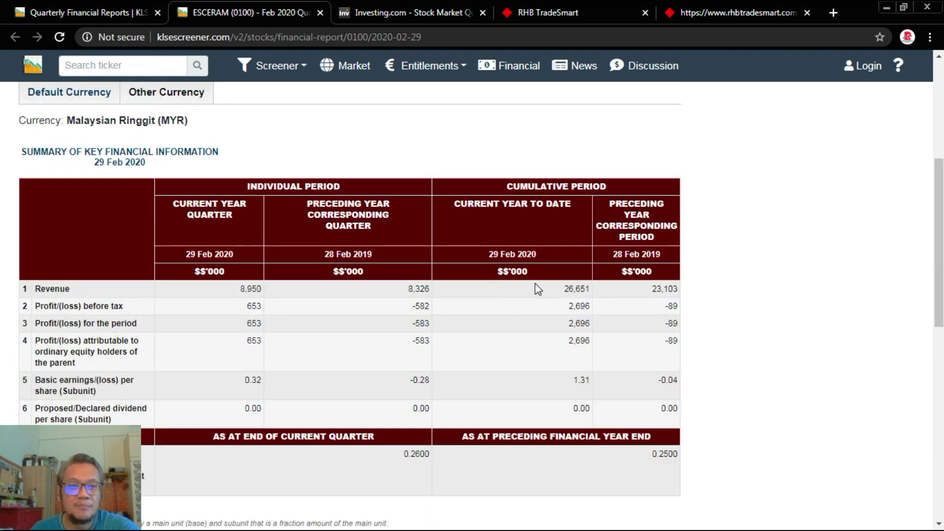
scroll(155, 268, down, 5)
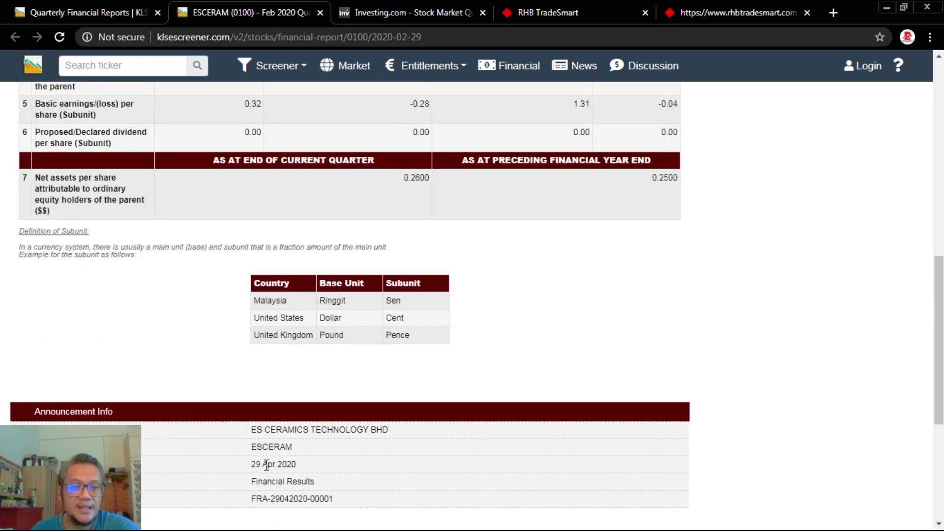
scroll(268, 449, down, 4)
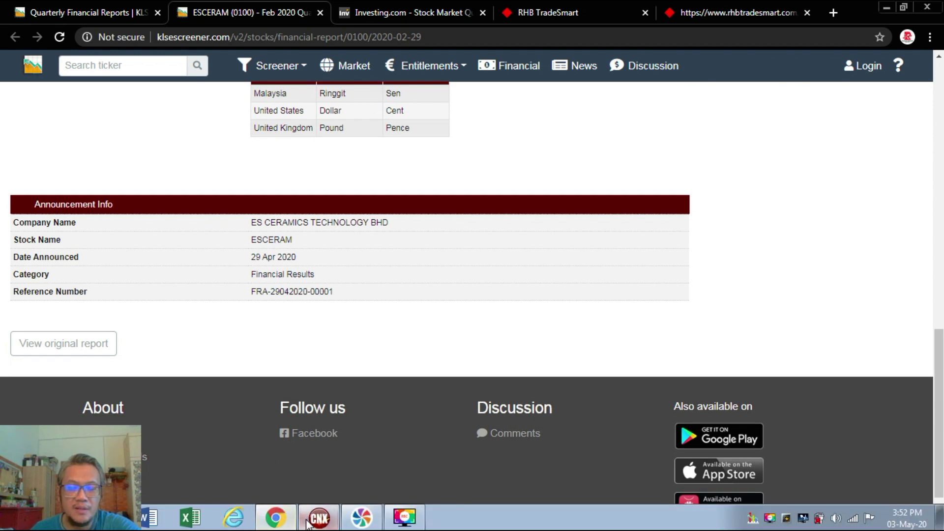
click(318, 517)
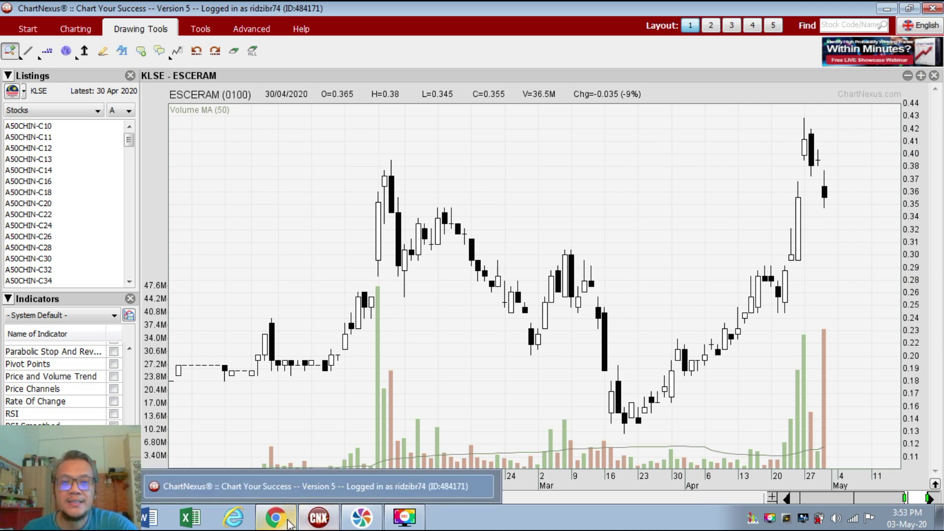
- Switch to the RHB TradeSmart charting page in Chrome, find the KLSE stock ESCERAM and open its chart
click(288, 520)
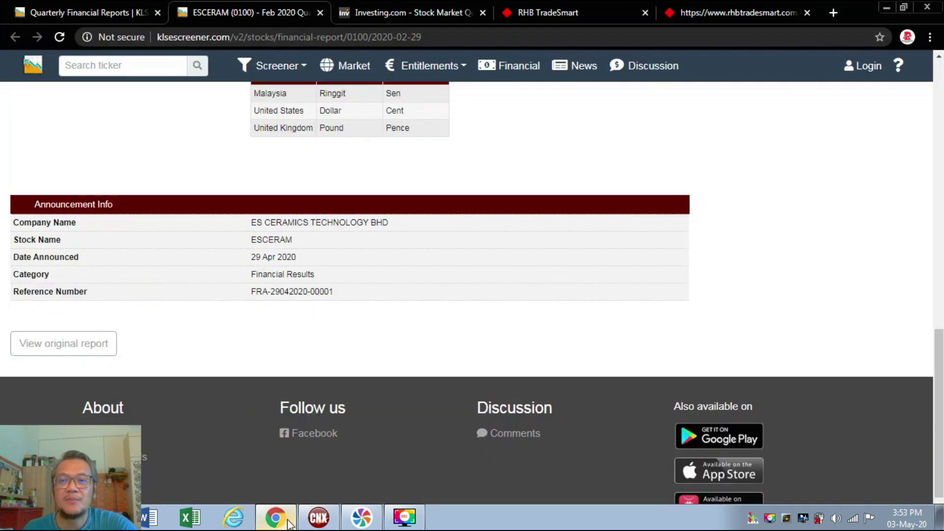
click(709, 15)
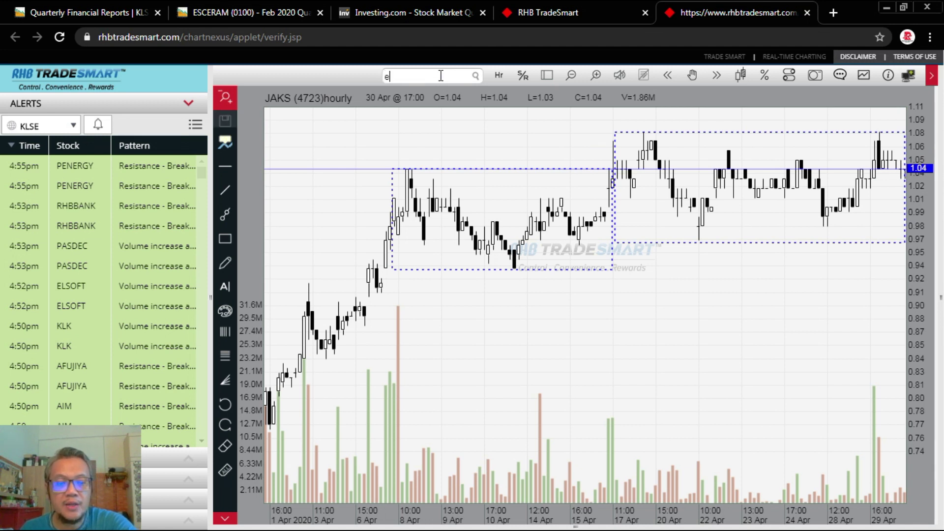
text(sce)
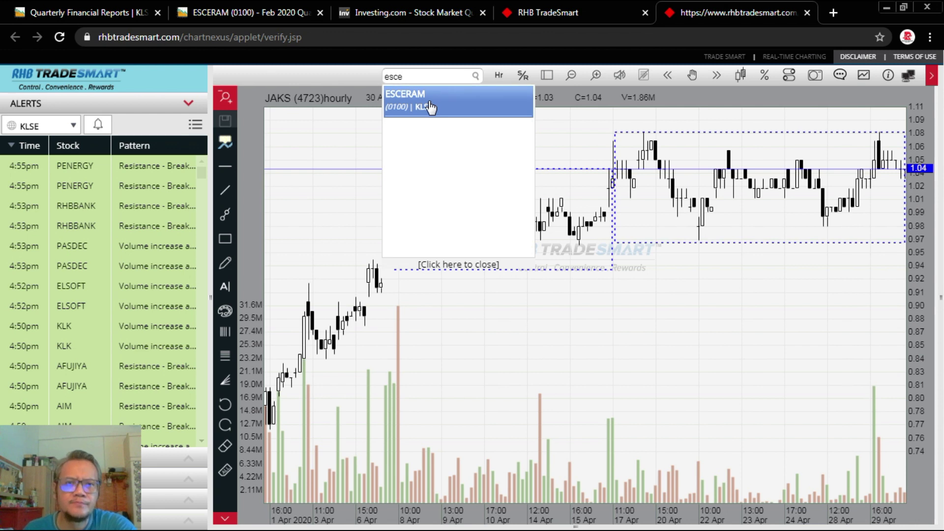
click(431, 107)
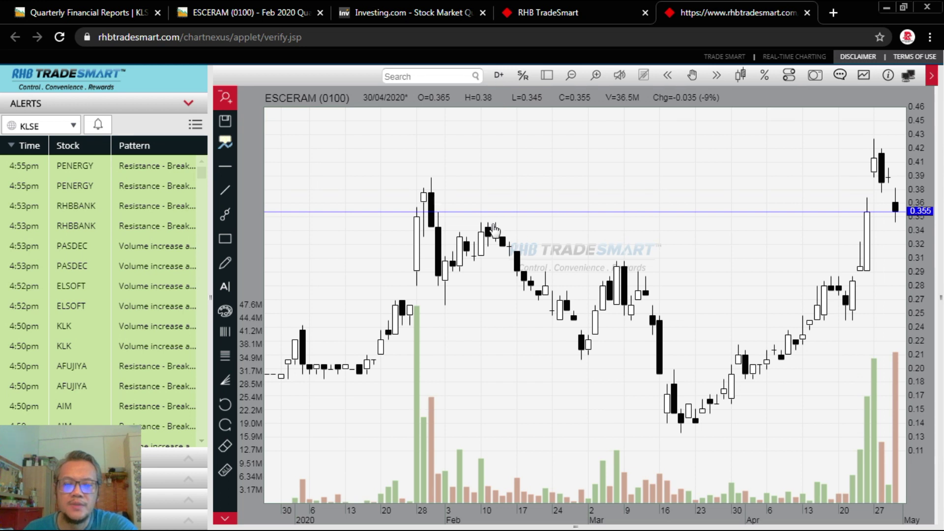
- Set the ESCERAM chart's time interval to hourly and examine its April 2020 price history
click(501, 77)
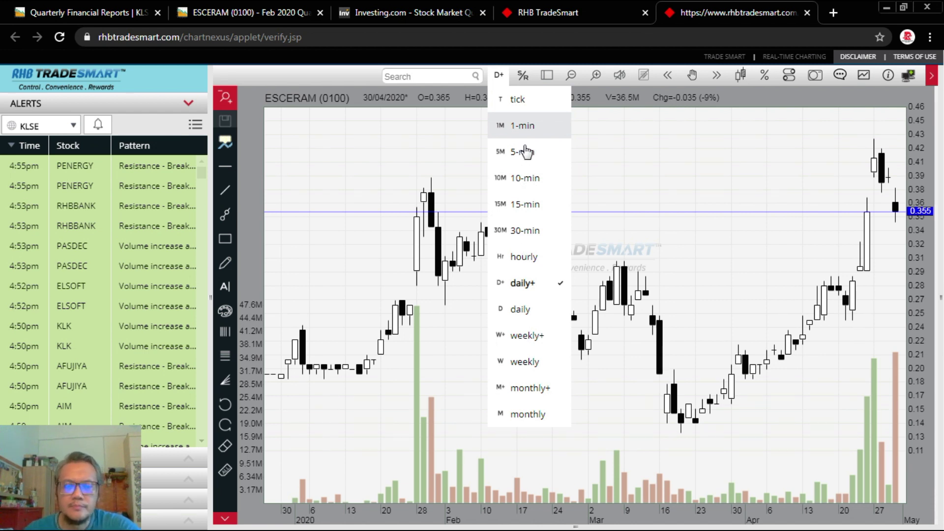
click(506, 248)
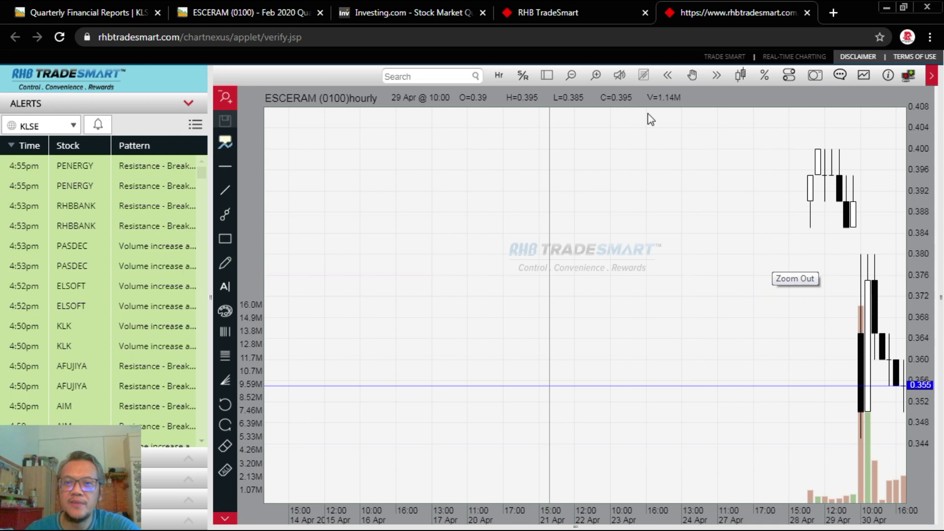
click(571, 76)
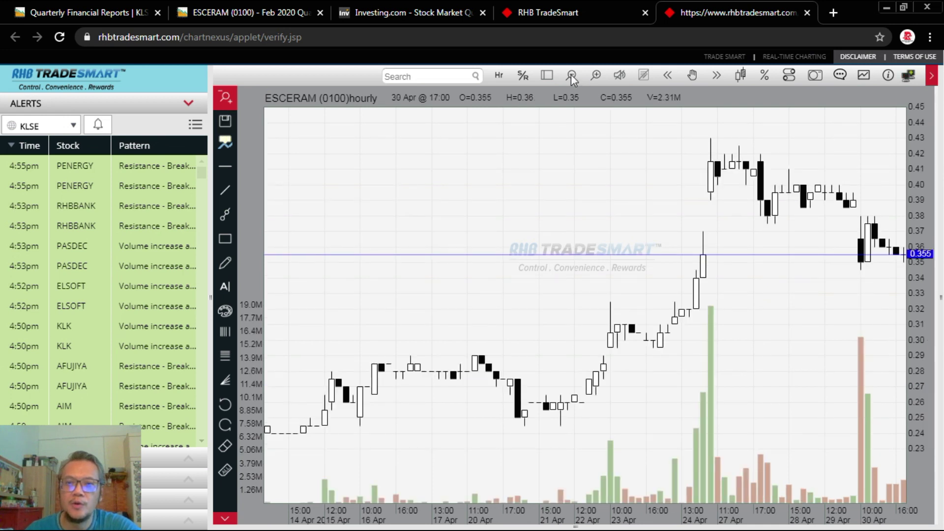
click(571, 76)
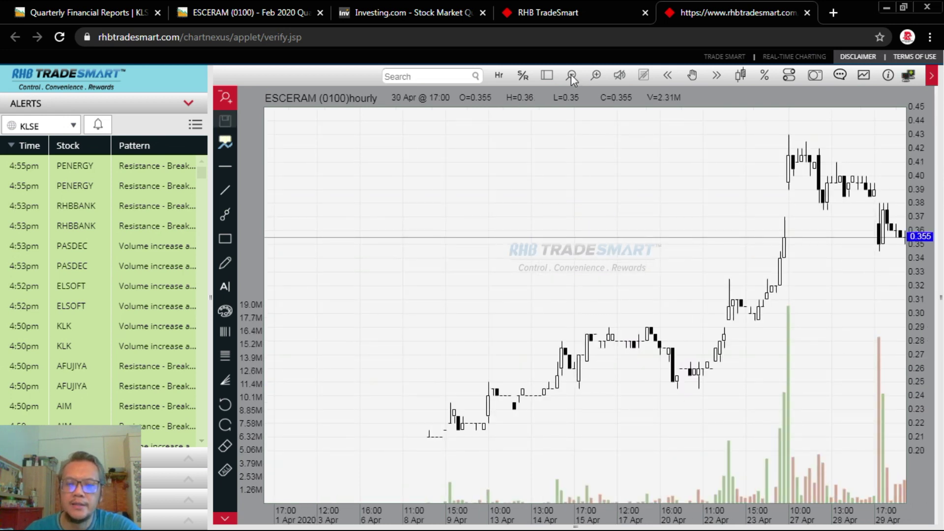
- Draw horizontal price lines at about $0.195, $0.159 and $0.141 on the hourly ESCERAM chart, with March 2020 included in view
click(571, 75)
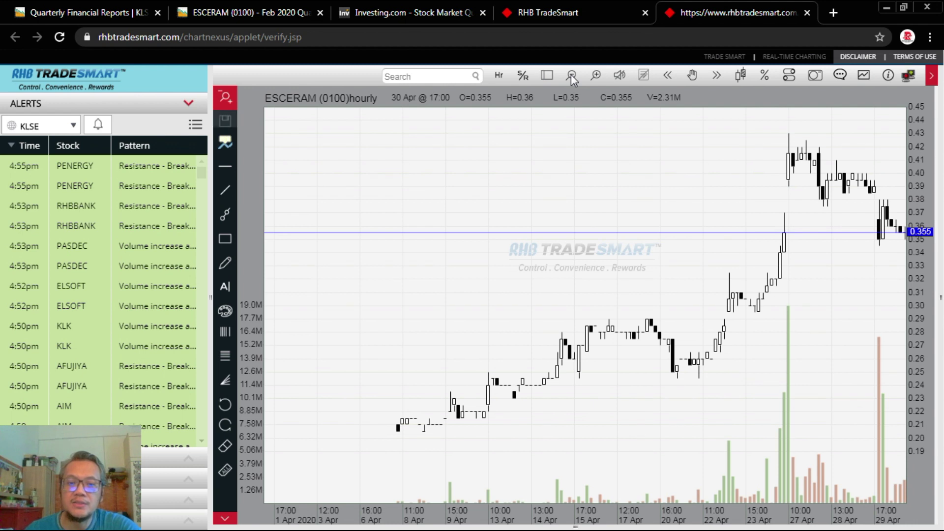
click(570, 75)
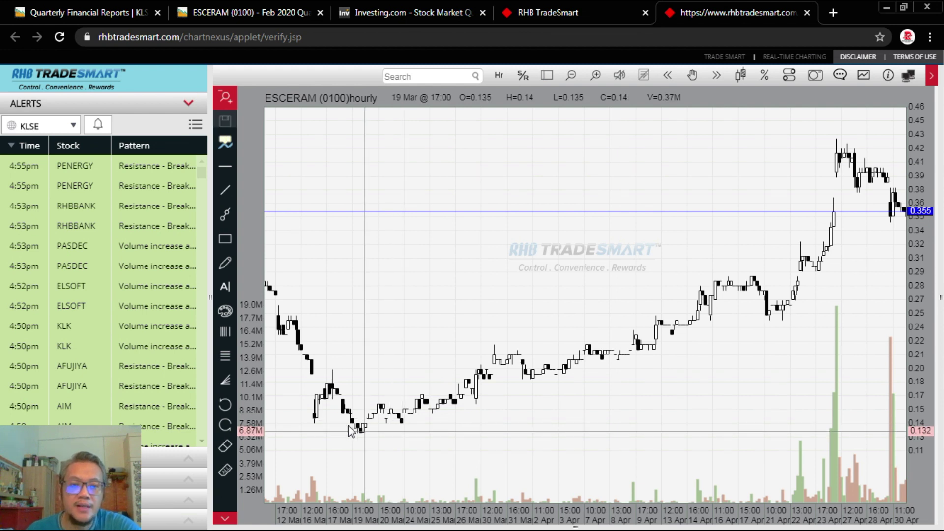
click(232, 169)
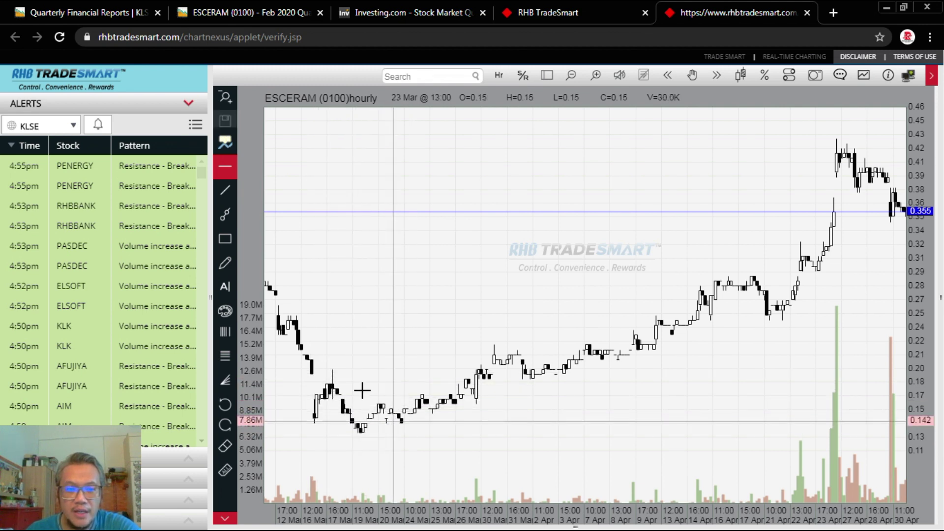
click(365, 368)
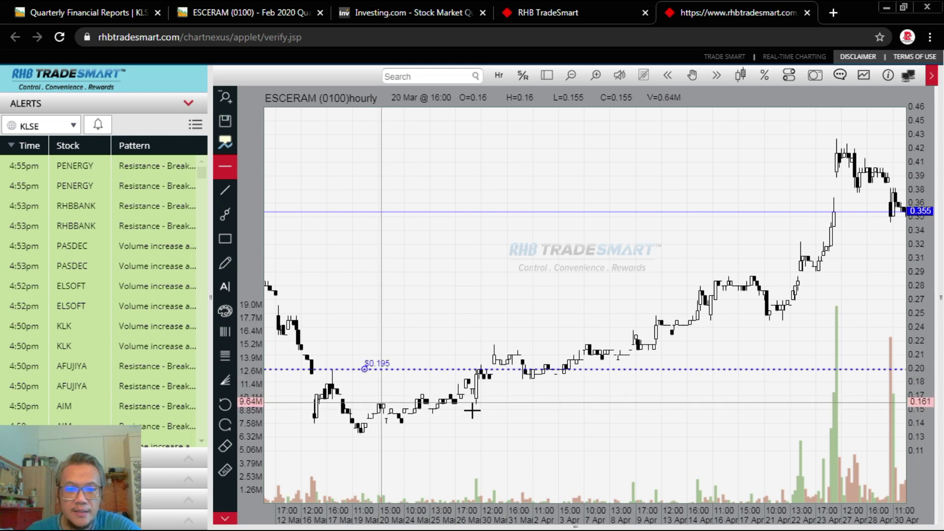
click(529, 404)
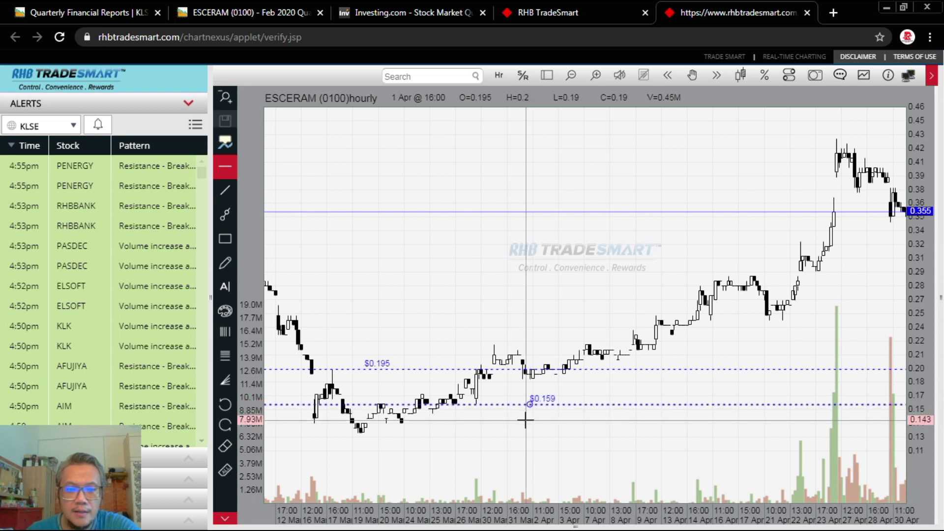
click(525, 422)
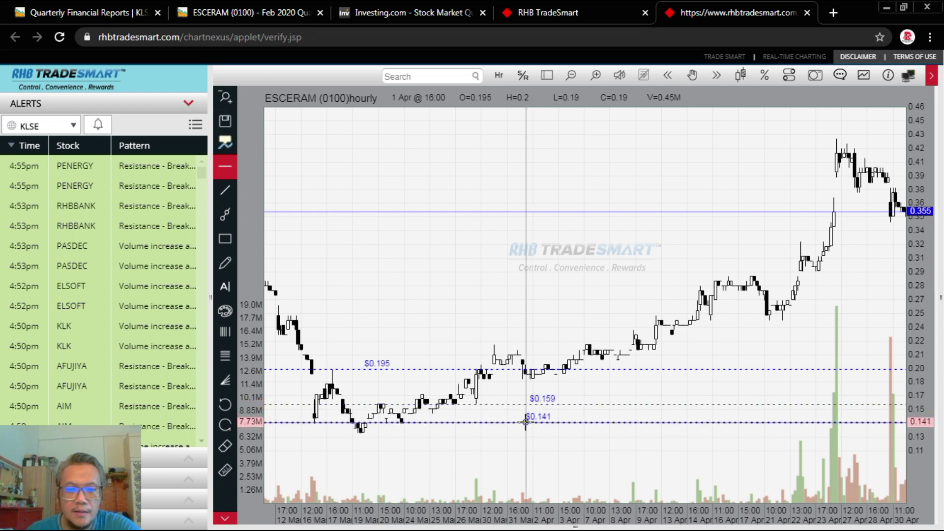
key(Escape)
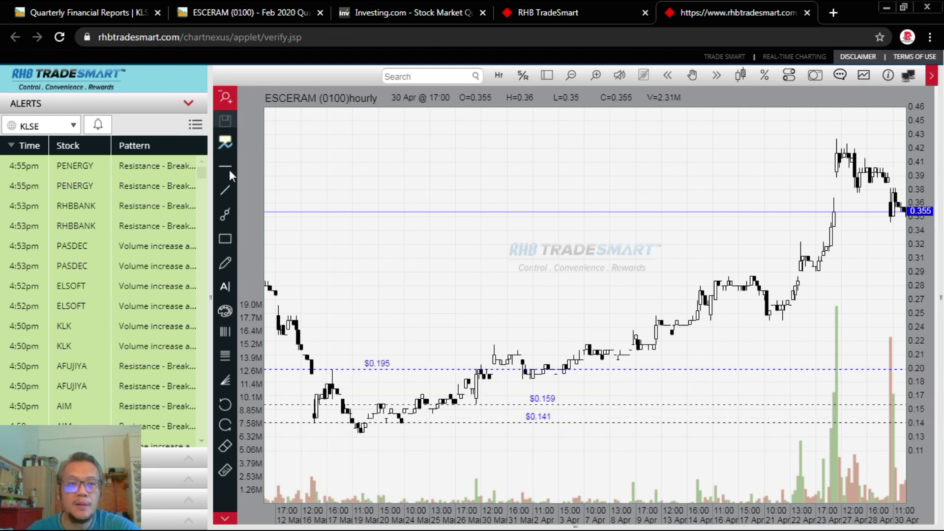
- Add horizontal lines at about $0.131 along the March low and about $0.295 at the late-April pullback low on the ESCERAM chart
click(383, 432)
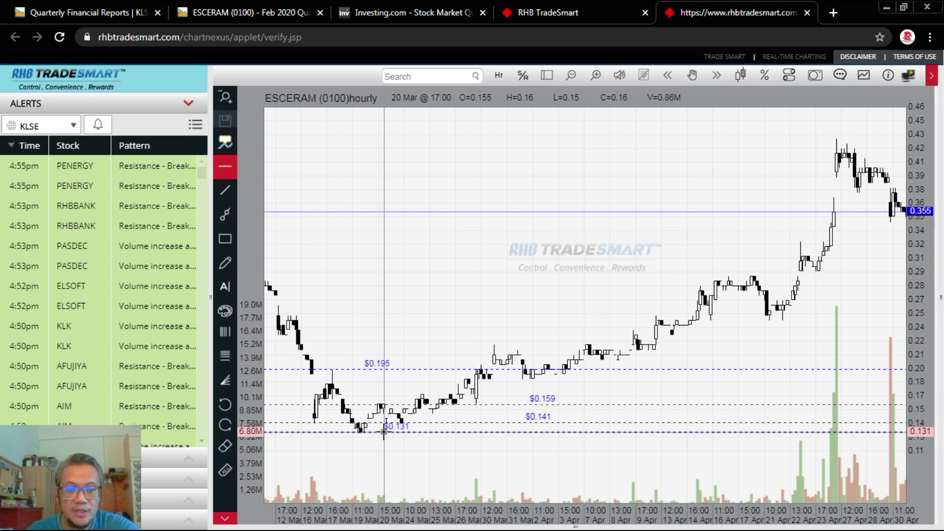
click(446, 406)
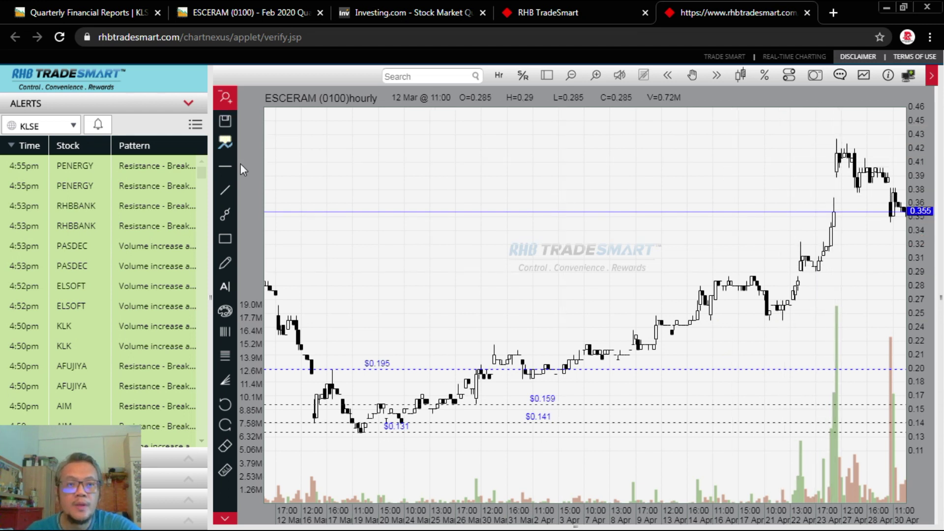
click(226, 165)
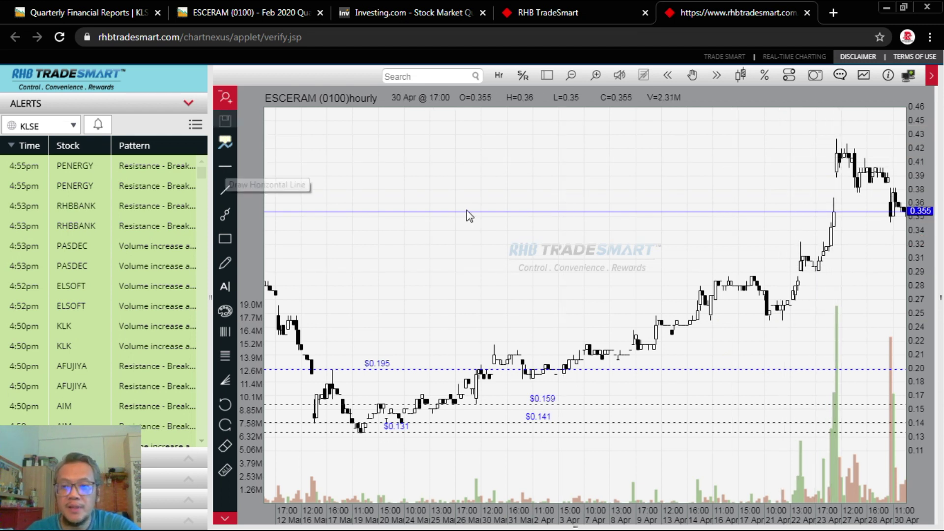
click(851, 271)
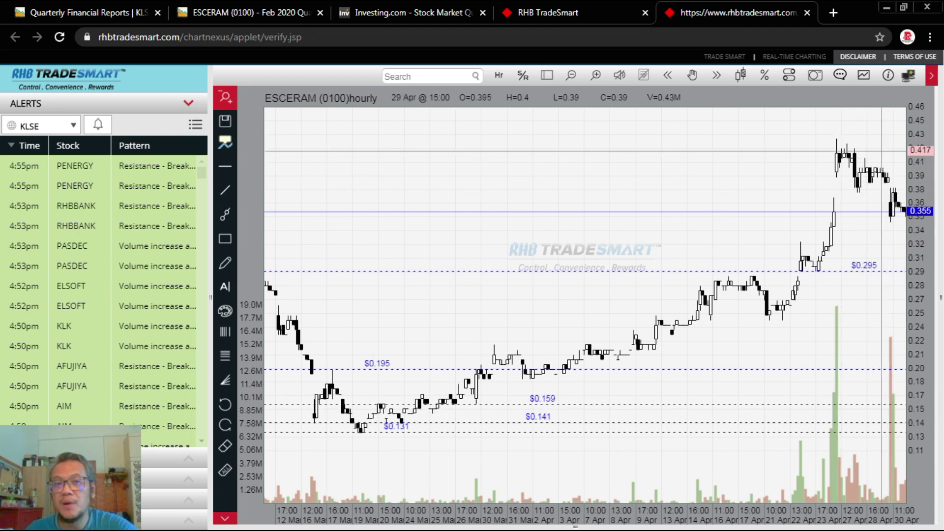
- Close the ESCERAM report and the Quarterly Financial Reports pages, and open the Stock Screener on Investing.com
click(215, 14)
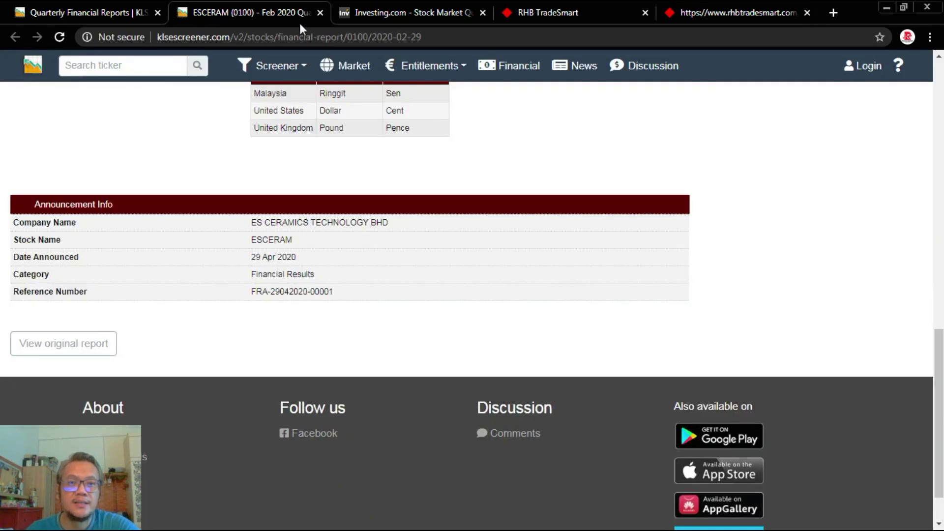
click(320, 13)
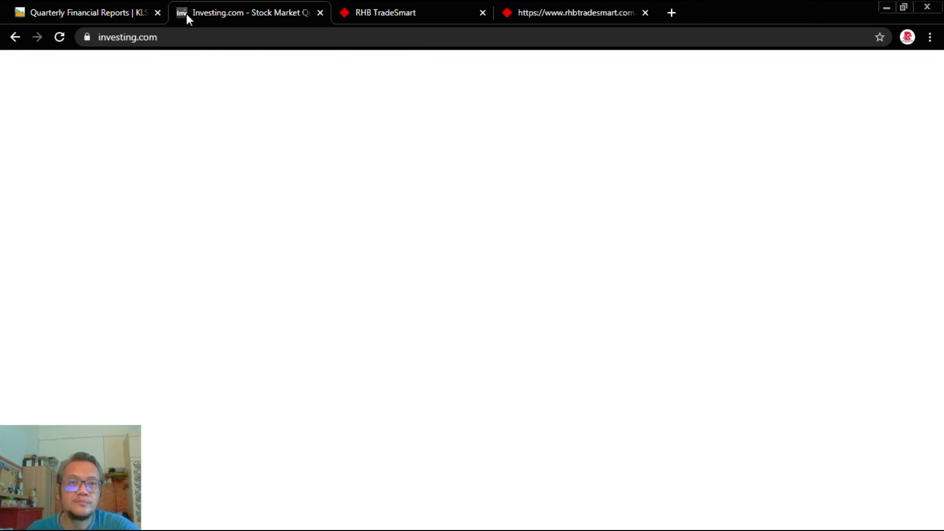
click(158, 13)
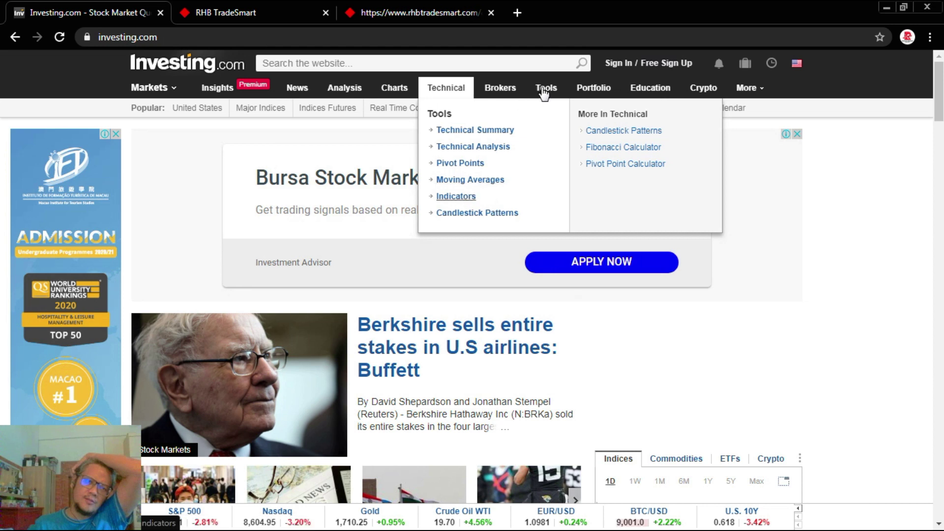
mouse_move(545, 93)
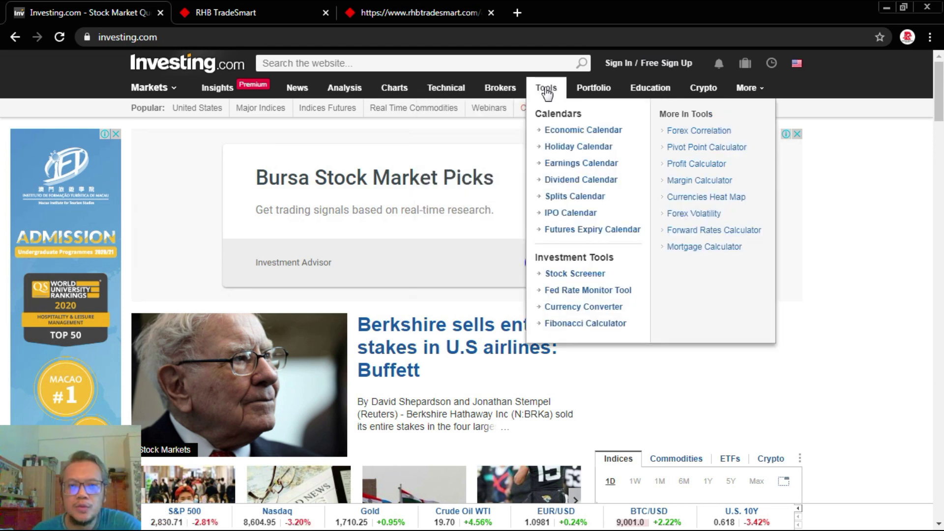
click(575, 274)
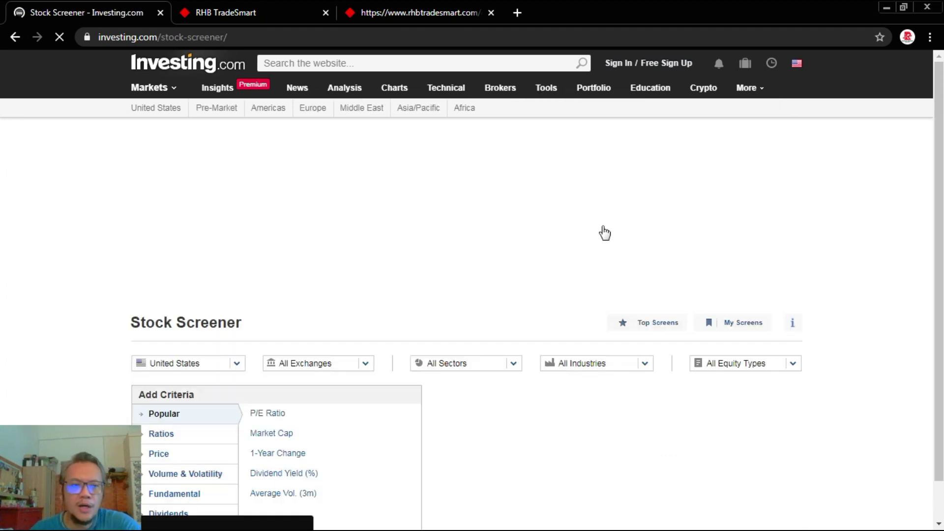
- Set the stock screener's country to Malaysia
scroll(601, 226, down, 1)
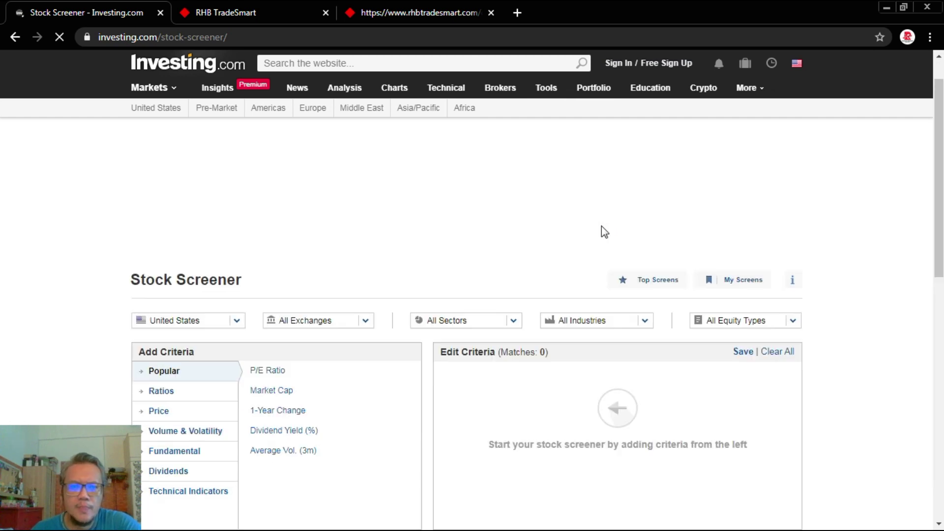
click(237, 322)
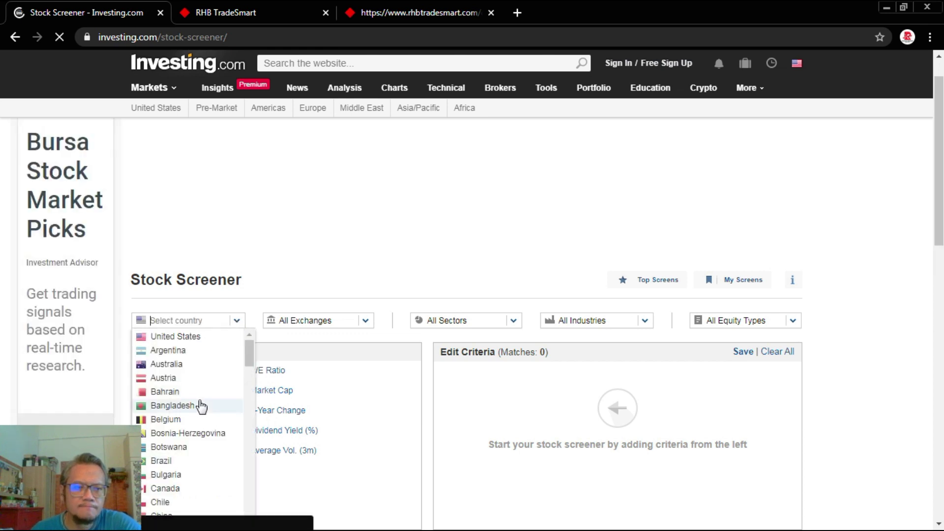
scroll(202, 406, down, 2)
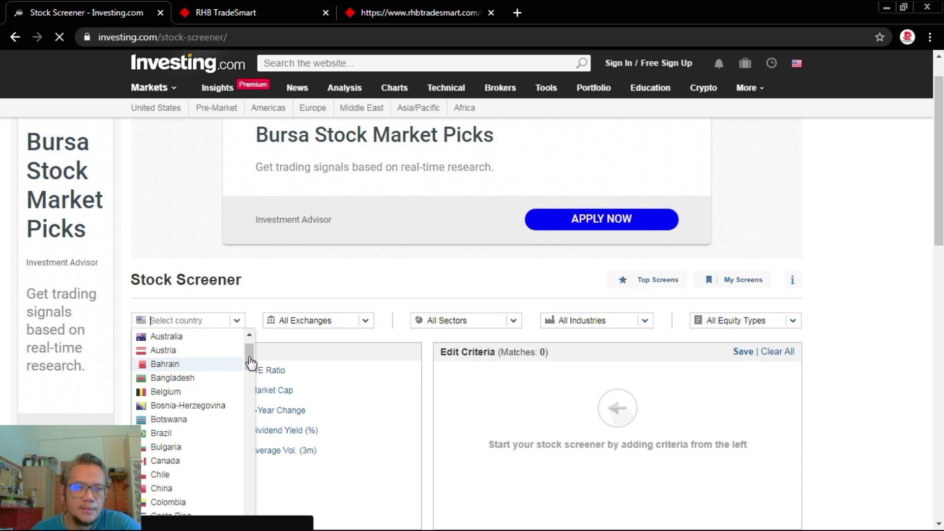
scroll(249, 356, down, 2)
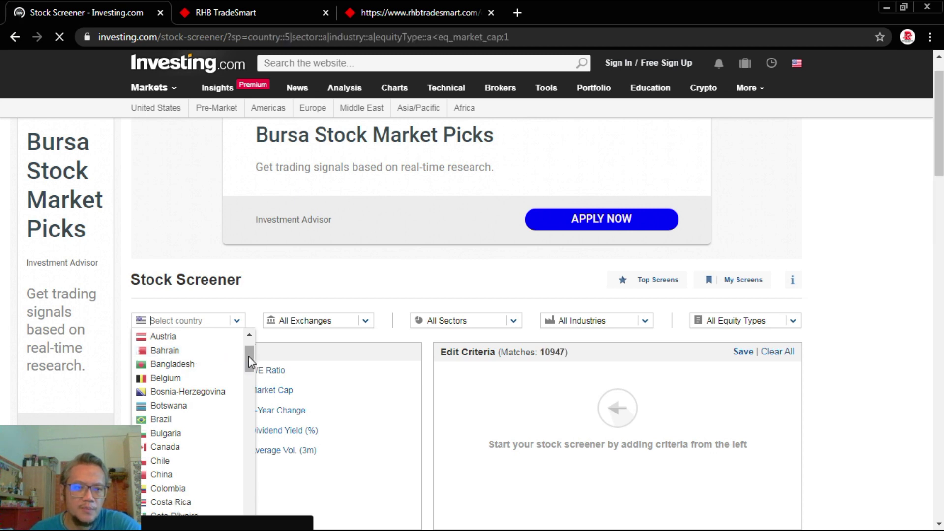
scroll(206, 395, down, 10)
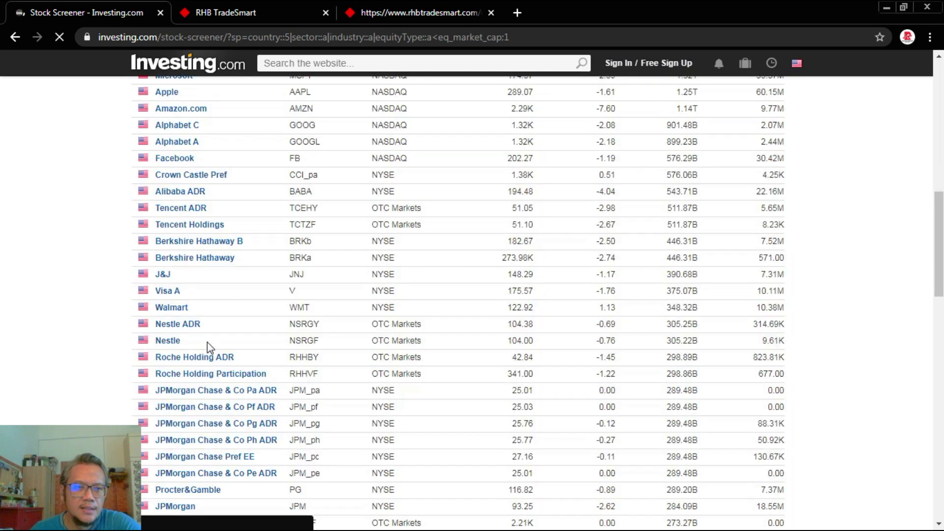
scroll(320, 285, up, 8)
scroll(208, 302, down, 6)
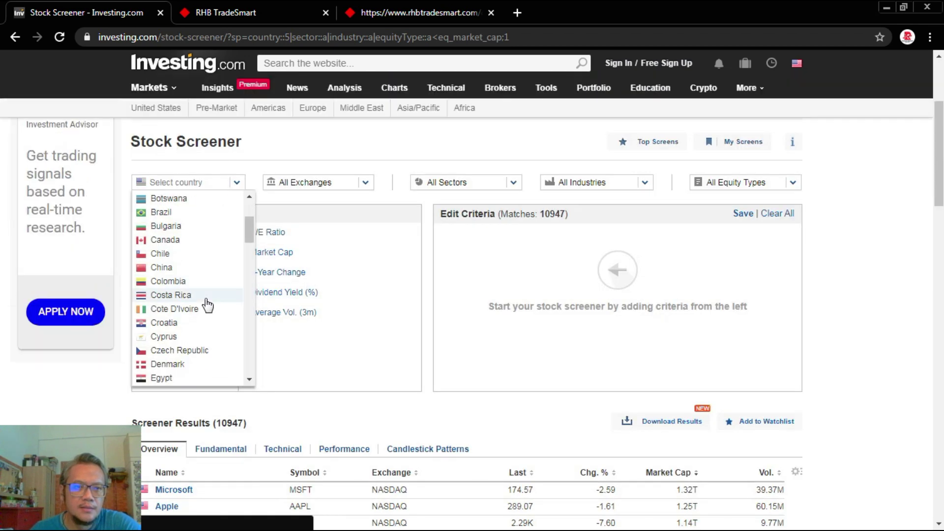
scroll(207, 305, down, 9)
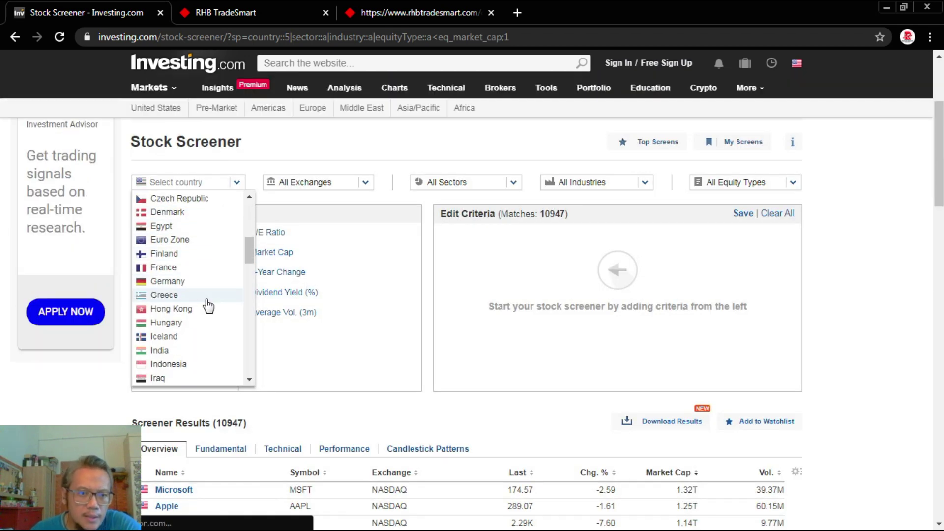
scroll(208, 306, down, 11)
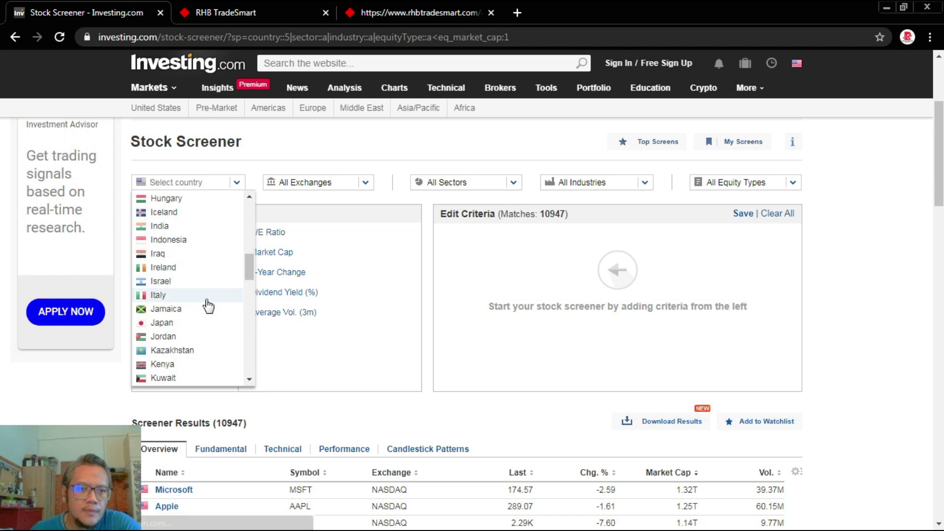
scroll(206, 307, down, 1)
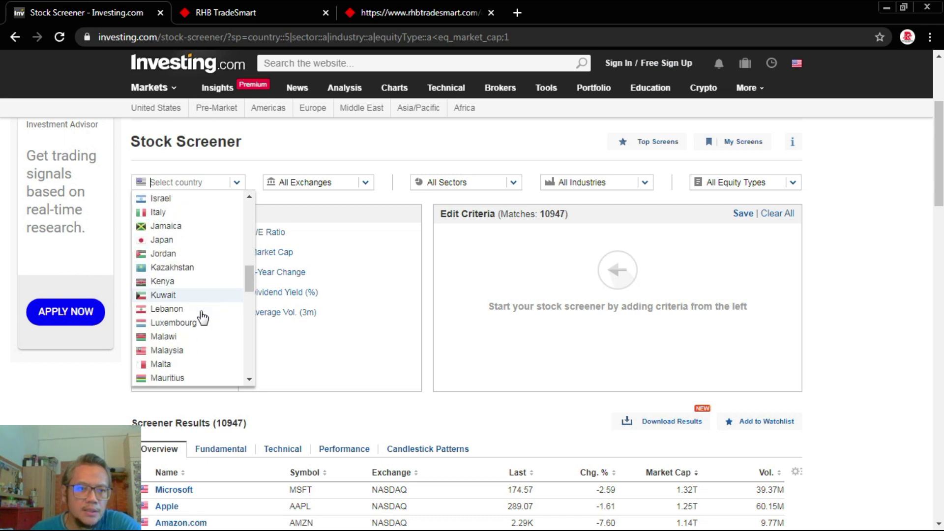
click(176, 350)
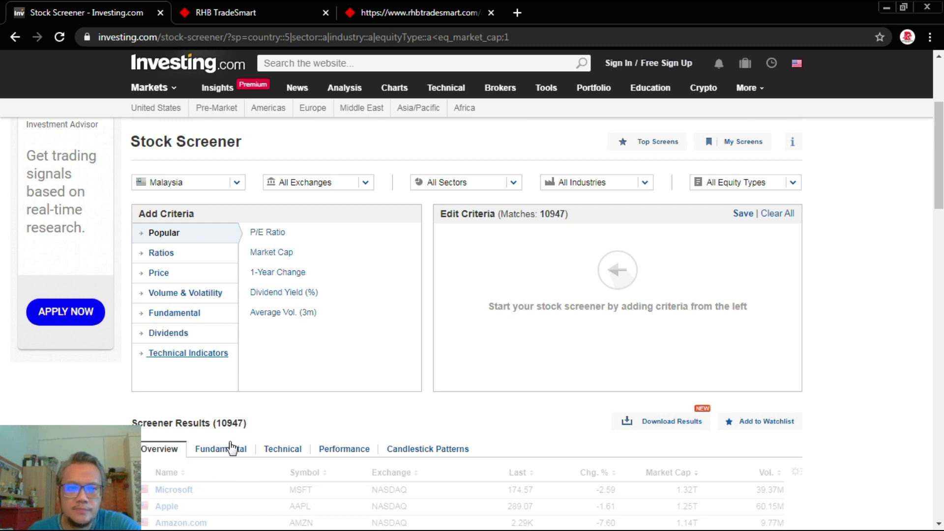
- Add a Volume criterion to the stock screener with a minimum of 5M
click(146, 294)
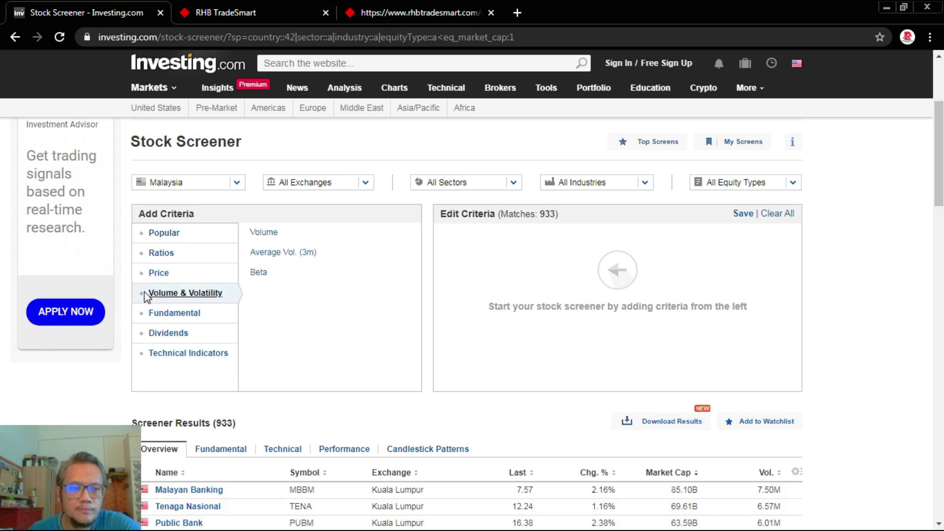
click(262, 236)
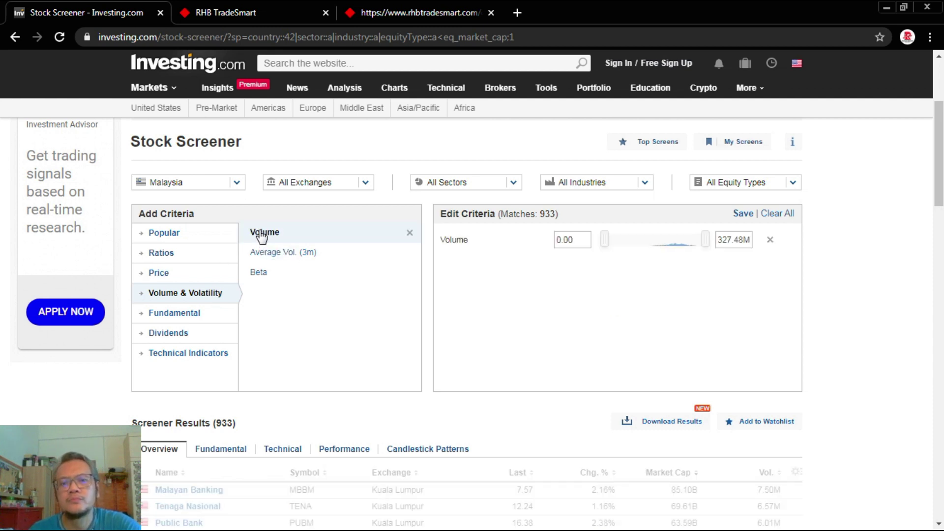
click(576, 241)
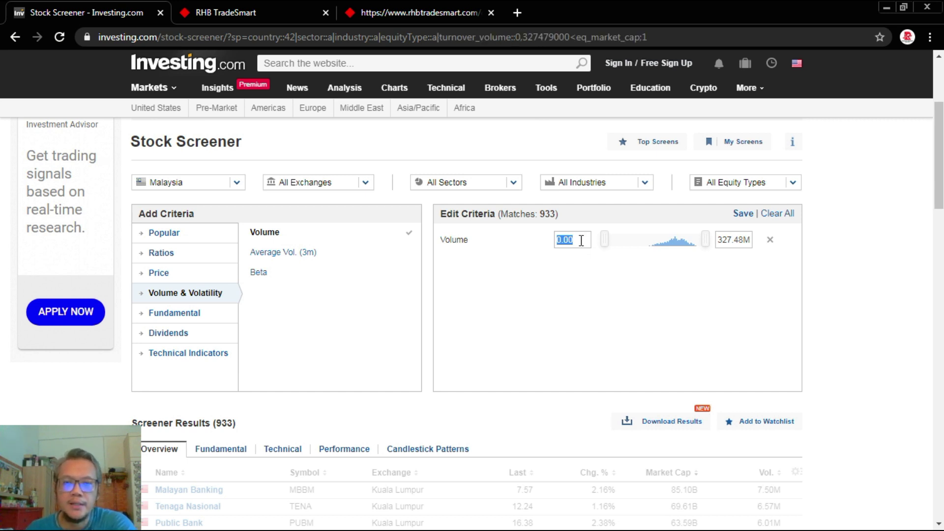
text(5m5)
key(BackSpace)
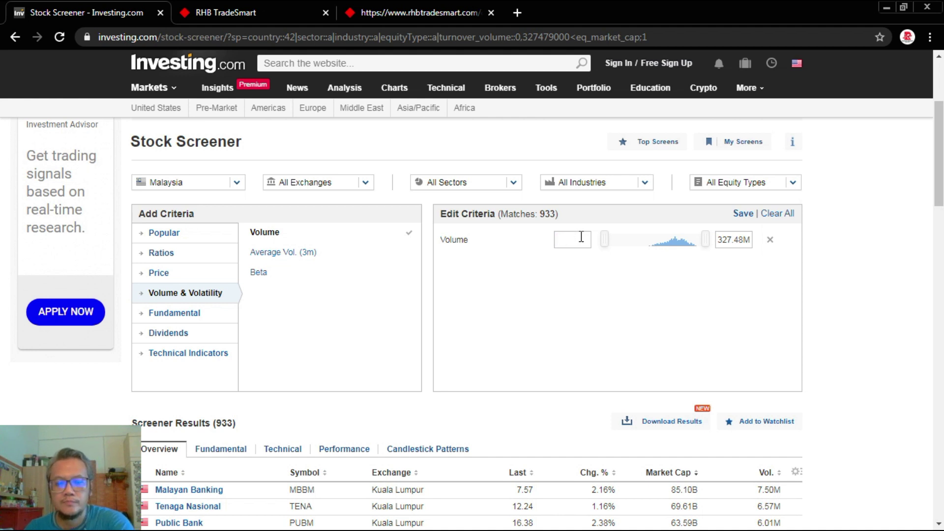
text(5m)
click(594, 288)
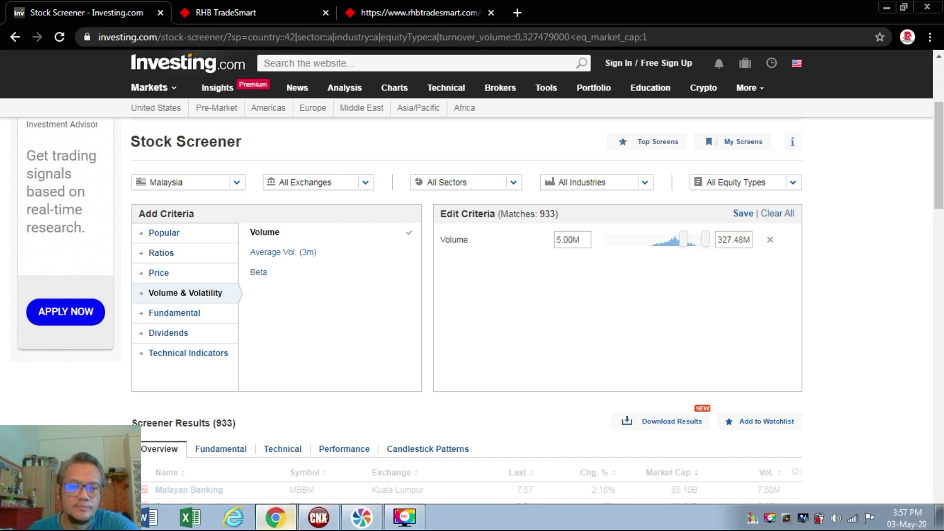
mouse_move(276, 517)
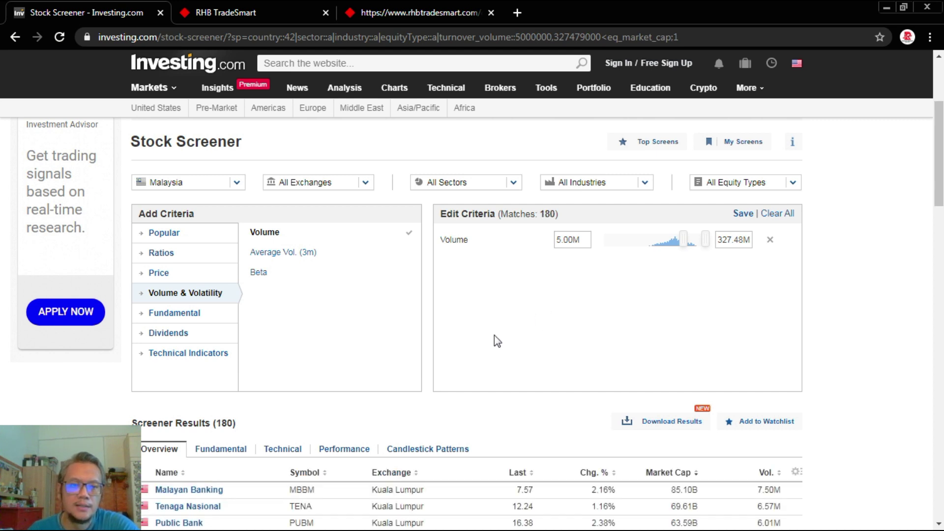
- Sort the screener results by volume, highest first, and examine the most heavily traded stocks
scroll(871, 265, down, 1)
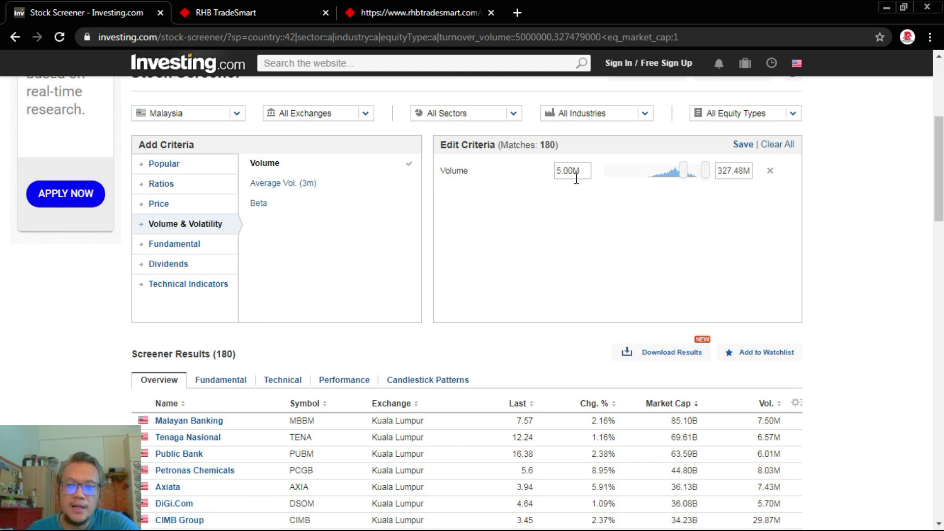
click(771, 409)
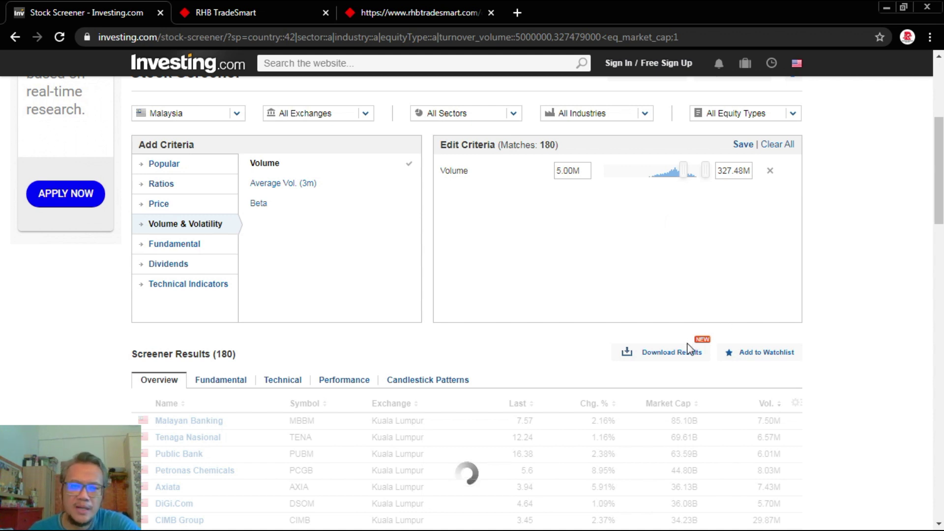
mouse_move(854, 528)
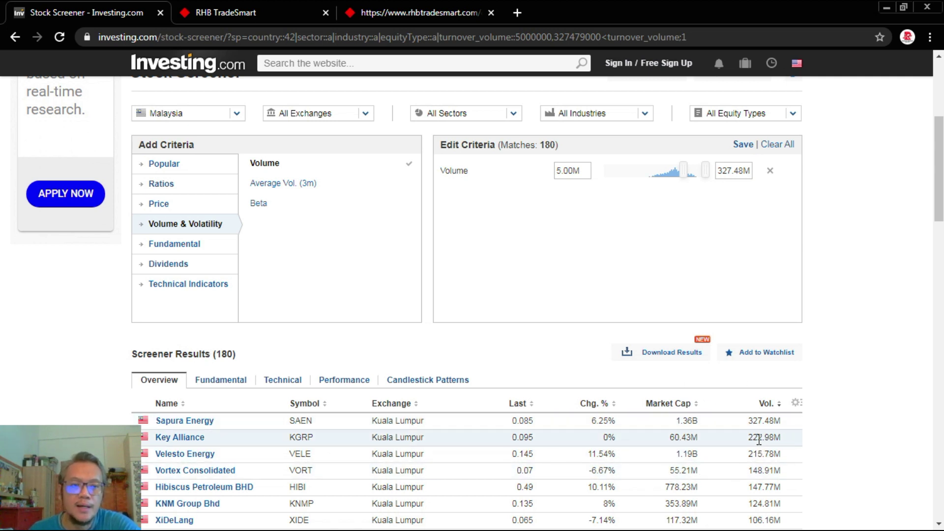
- Add an Average Vol. (3m) criterion to the stock screener with a minimum of 3M
scroll(759, 442, down, 3)
scroll(700, 400, up, 8)
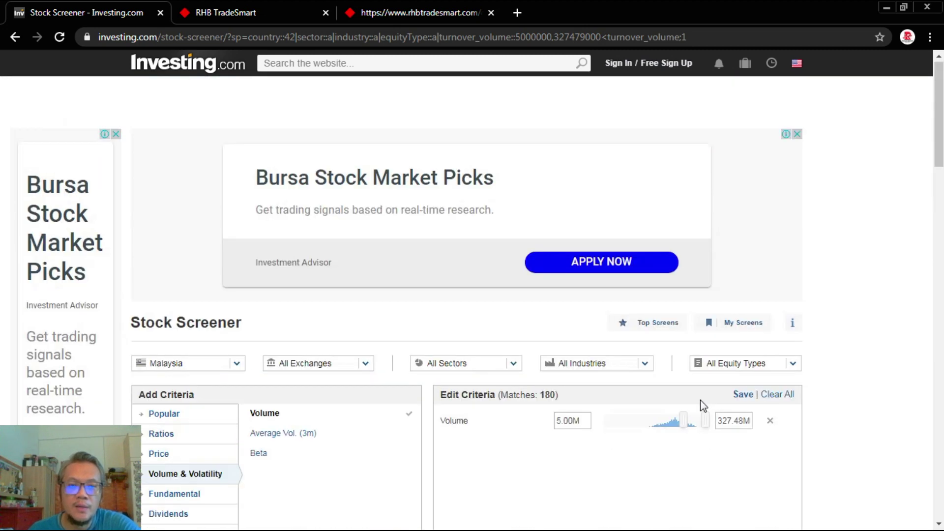
scroll(683, 403, down, 3)
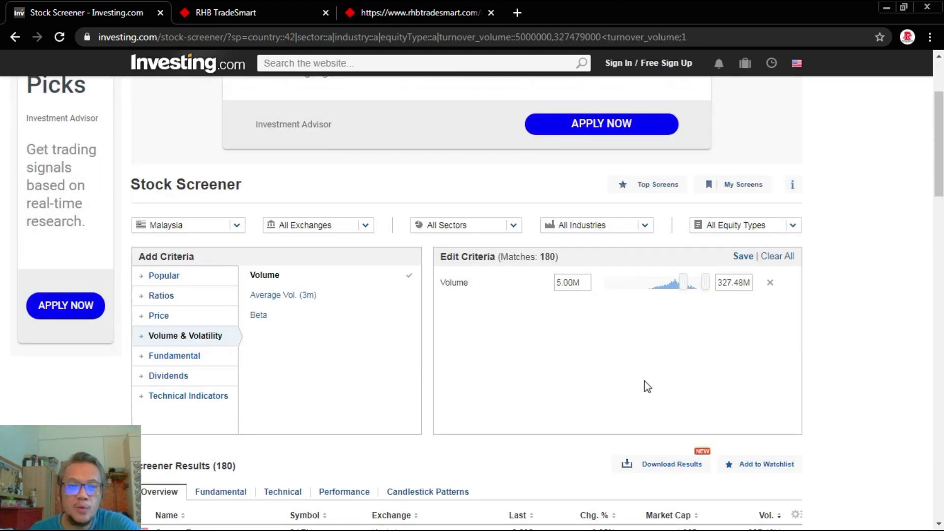
click(299, 301)
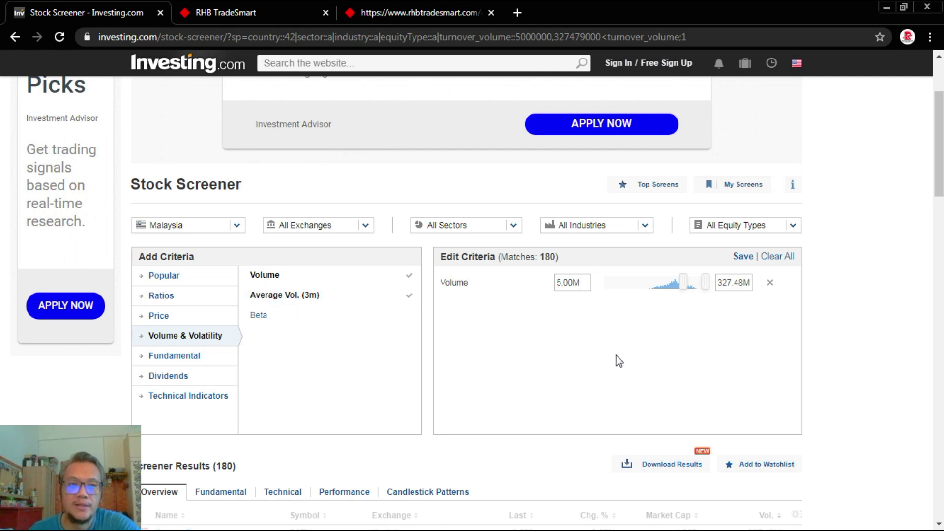
scroll(660, 339, down, 3)
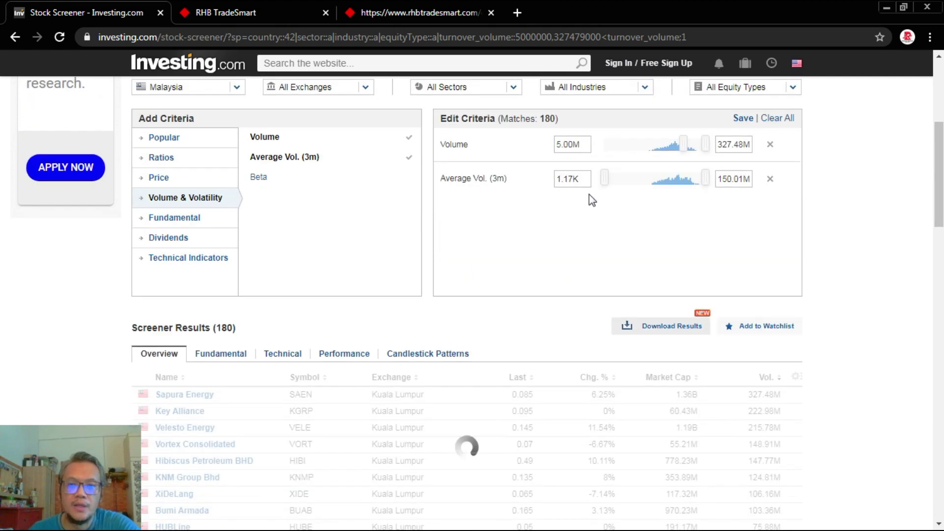
double_click(575, 179)
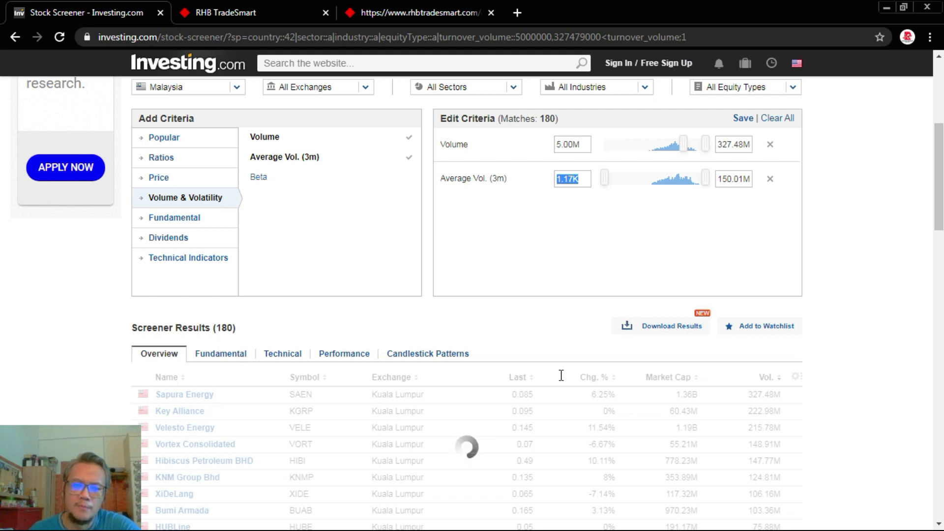
text(3m)
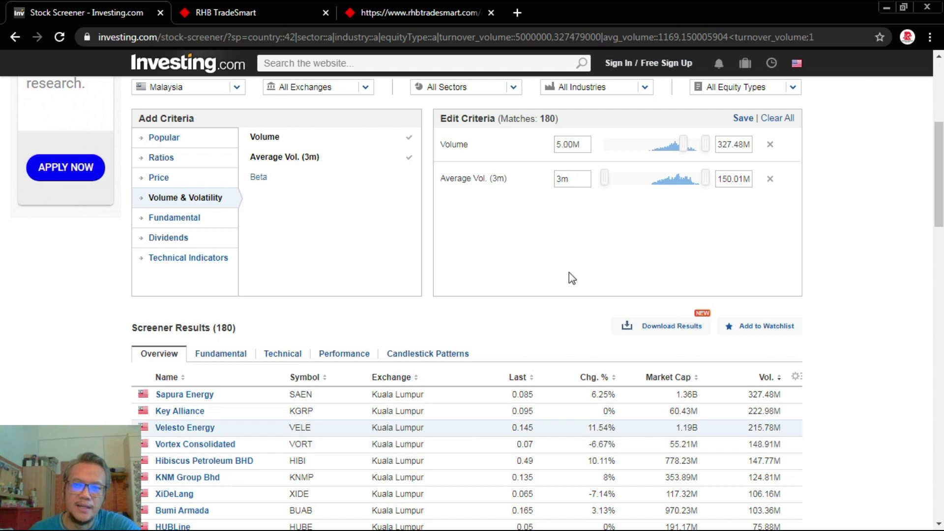
key(Return)
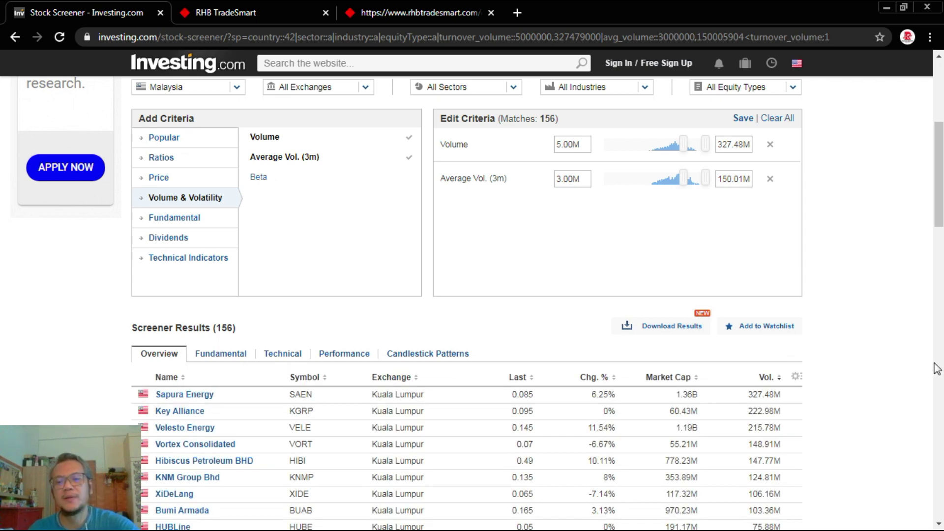
- Examine the filtered screener results and the list of available technical indicator criteria
scroll(934, 368, down, 3)
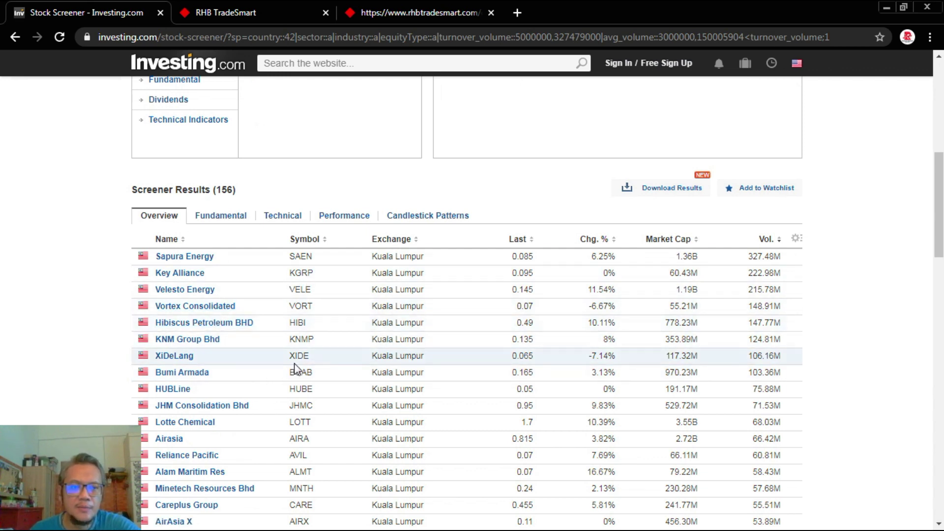
scroll(244, 359, down, 1)
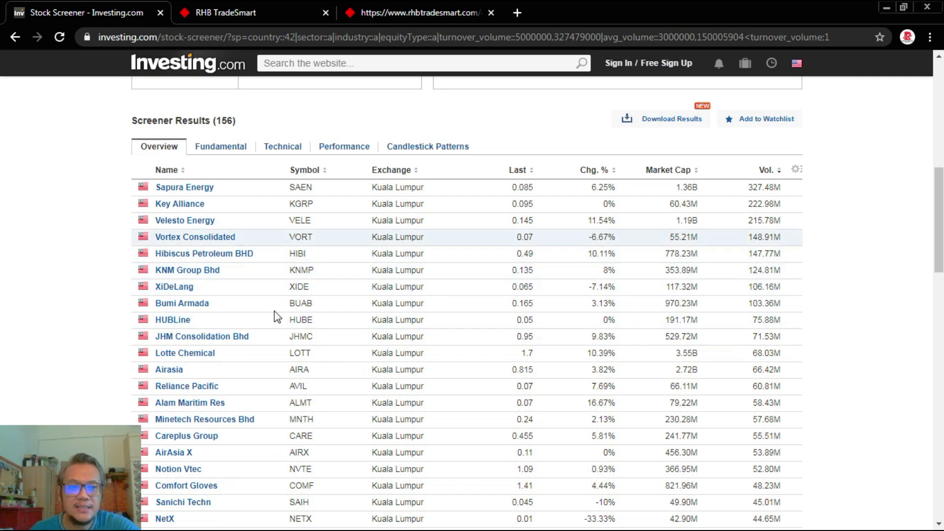
scroll(352, 390, up, 7)
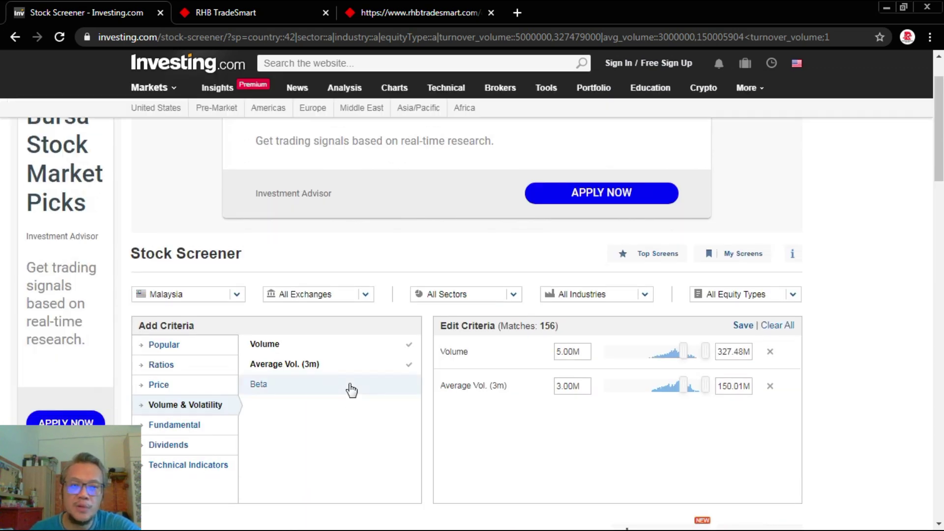
scroll(348, 390, down, 7)
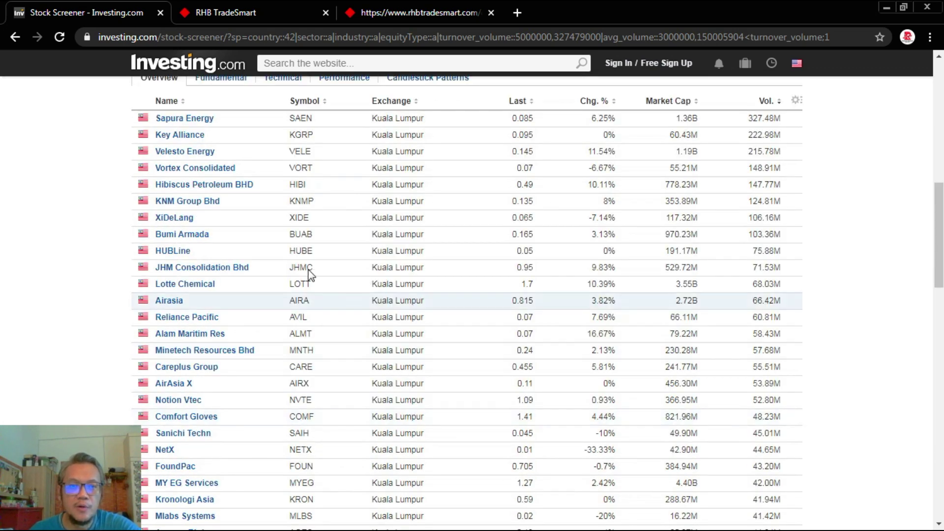
scroll(354, 295, up, 7)
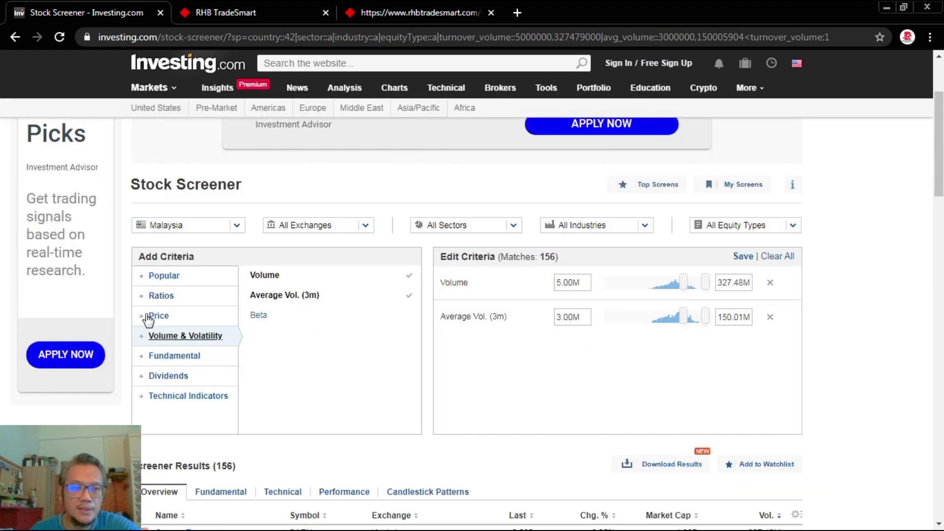
click(146, 400)
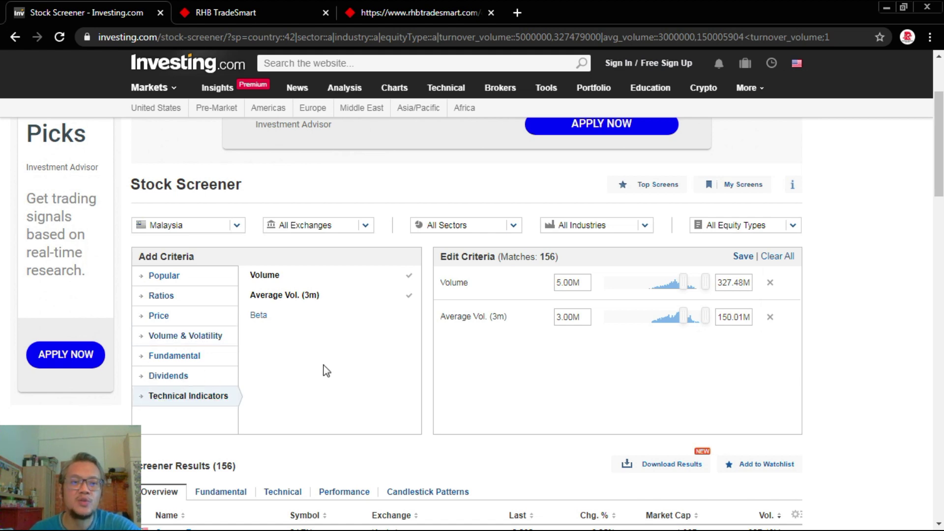
scroll(324, 369, down, 3)
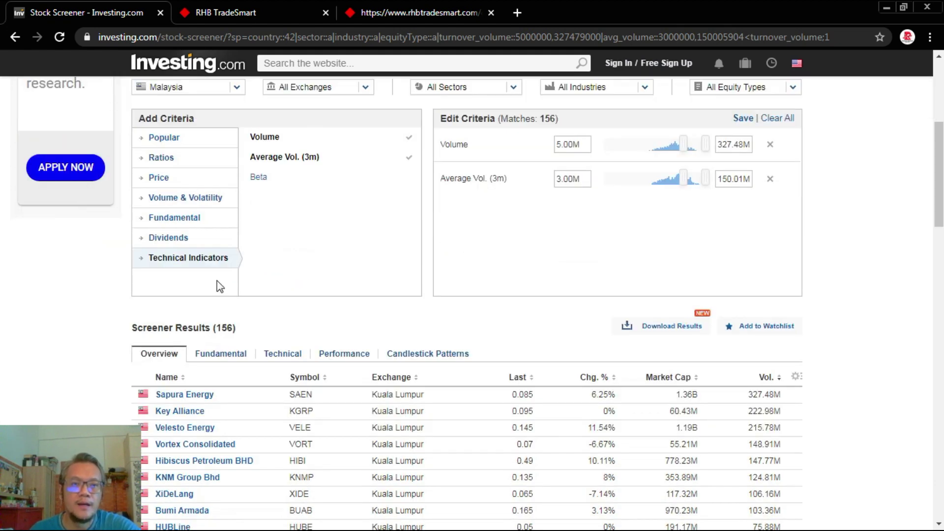
click(207, 261)
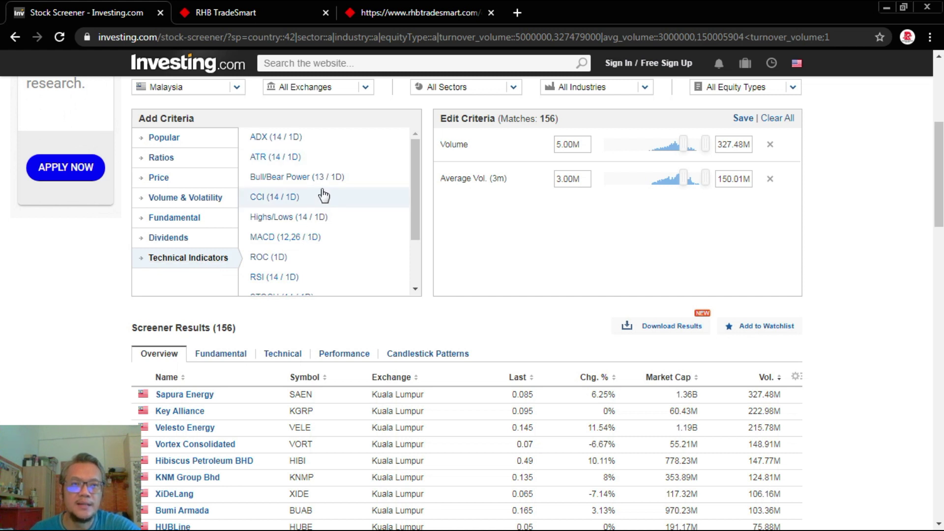
- Close the Investing.com stock screener, look through the Top 30 Volume quotes in RHB TradeSmart, and switch to ChartNexus
click(159, 11)
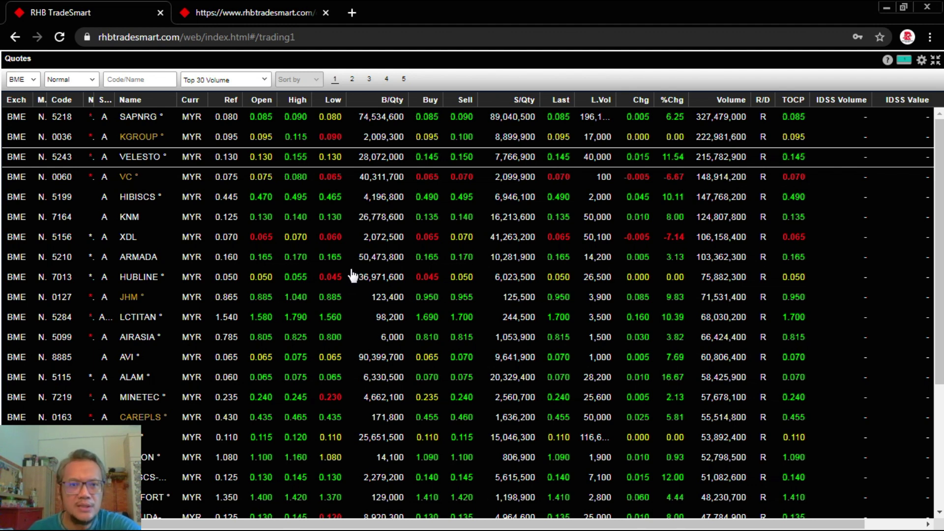
scroll(351, 282, down, 4)
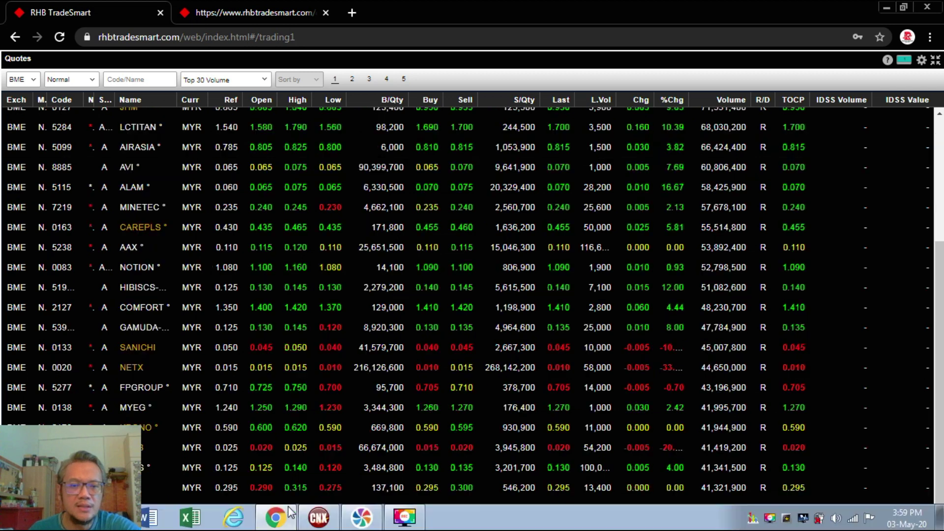
click(319, 523)
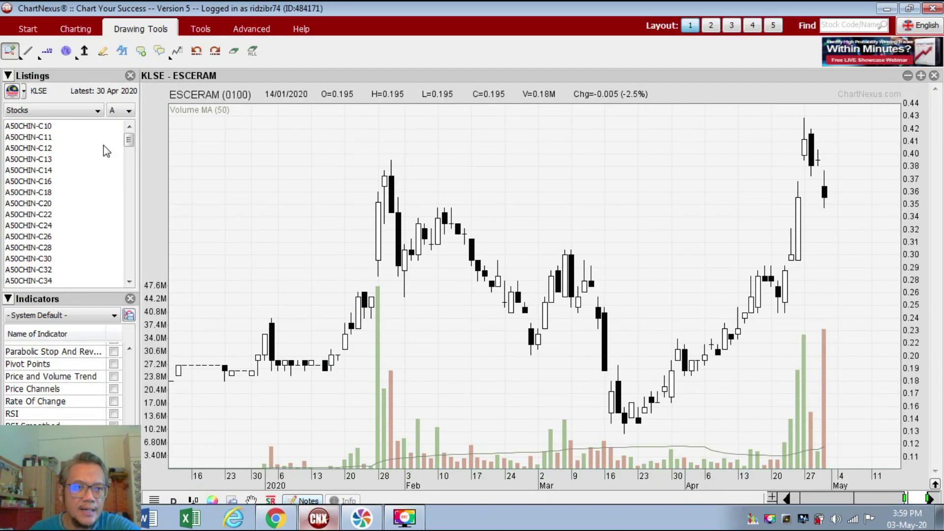
- List the KLSE indices and open the PROPERTY index chart
click(33, 109)
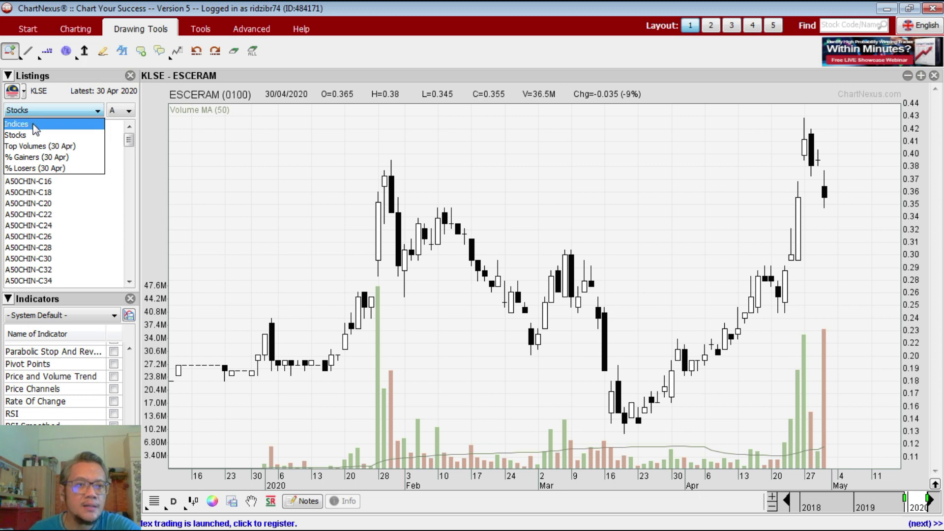
click(34, 126)
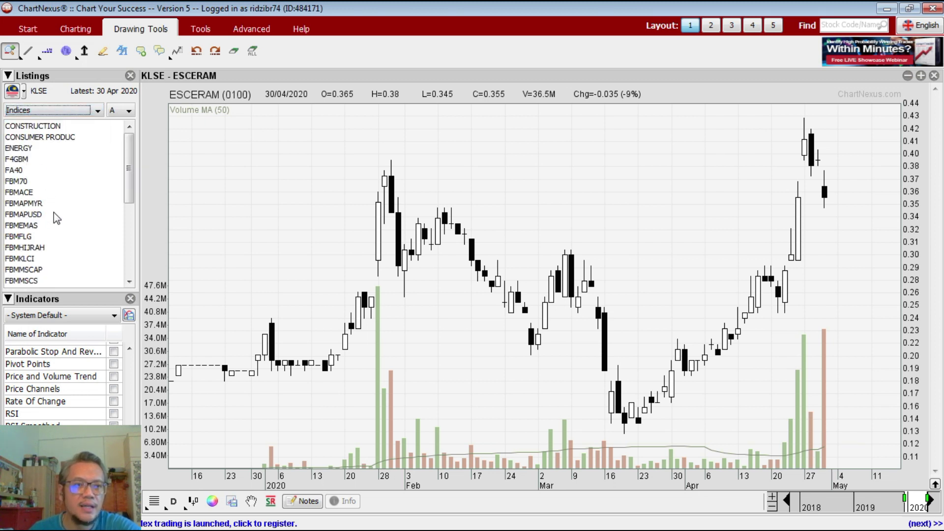
scroll(57, 218, down, 5)
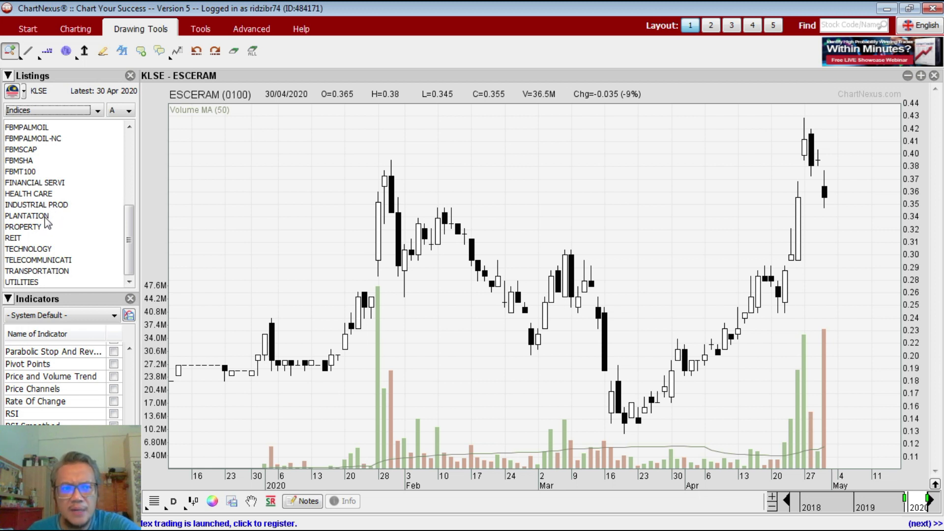
click(39, 227)
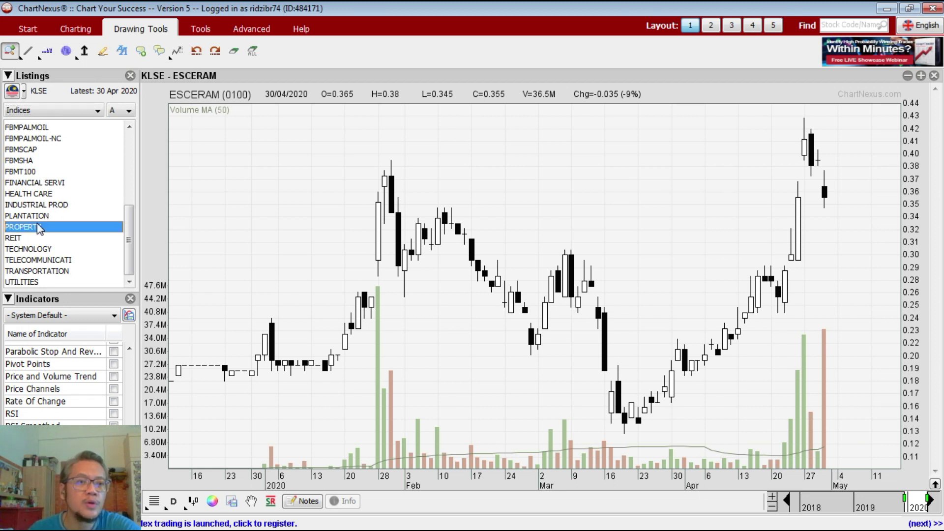
double_click(39, 228)
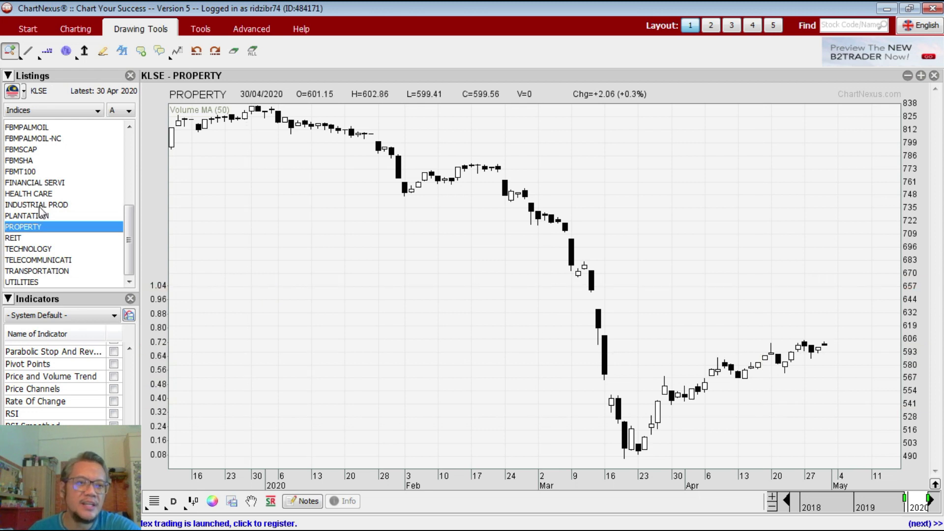
- Open the ENERGY index chart from the indices listing
scroll(36, 181, up, 2)
scroll(44, 192, down, 2)
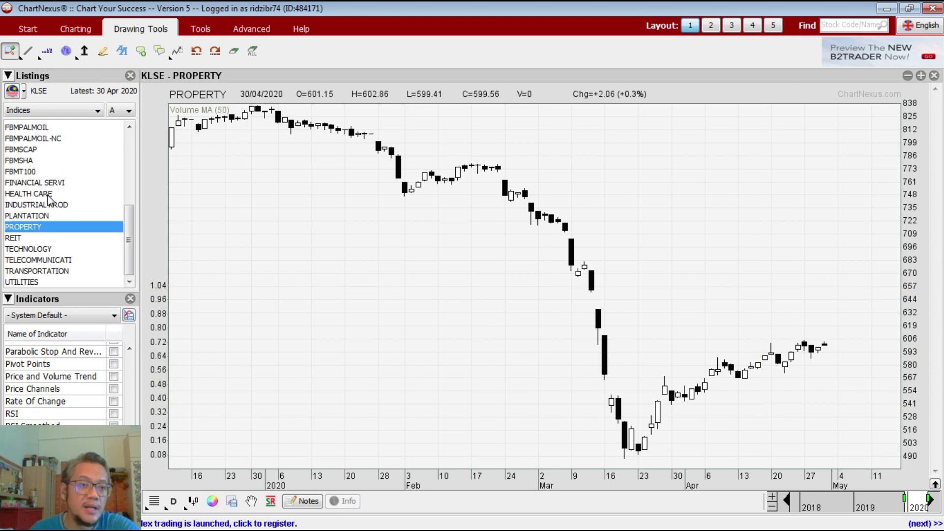
scroll(27, 197, up, 5)
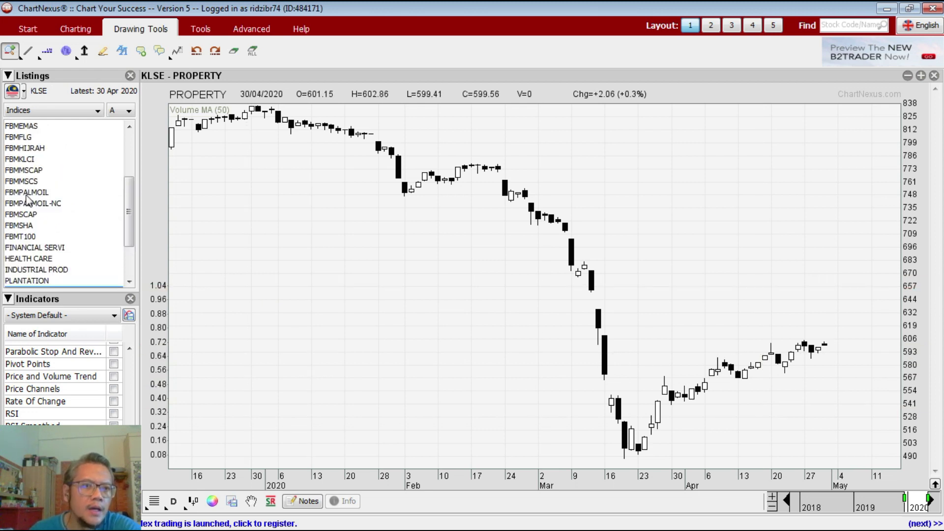
click(26, 148)
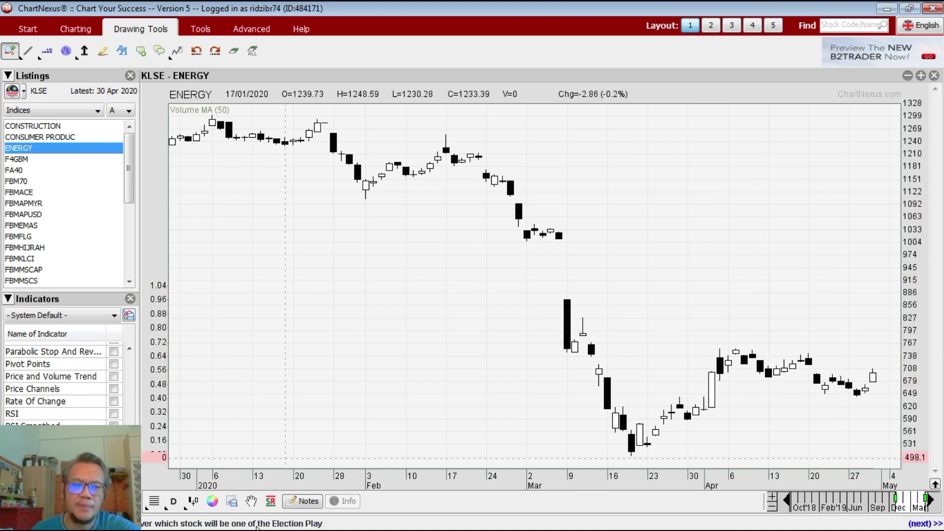
- Switch to RHB TradeSmart, filter the quotes to the ENERGY sector, and select the ALAM stock
mouse_move(305, 529)
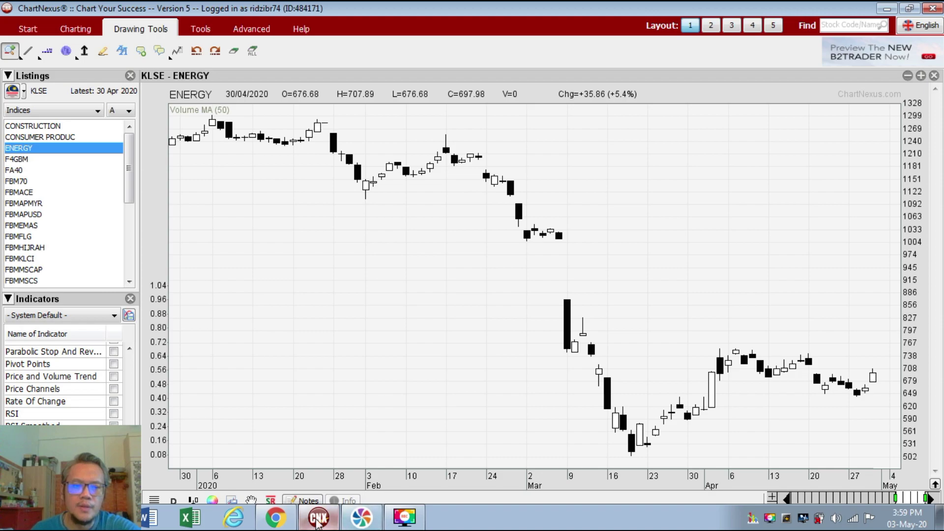
click(275, 518)
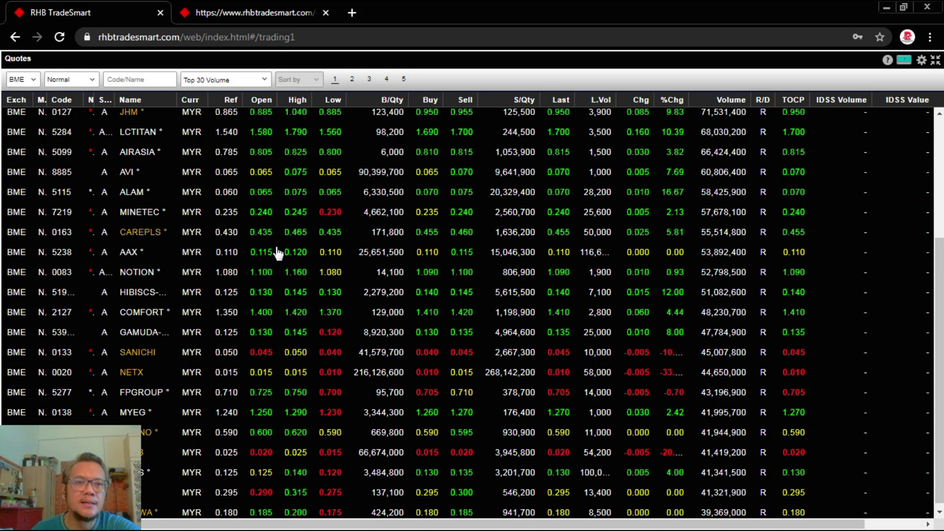
scroll(246, 216, up, 4)
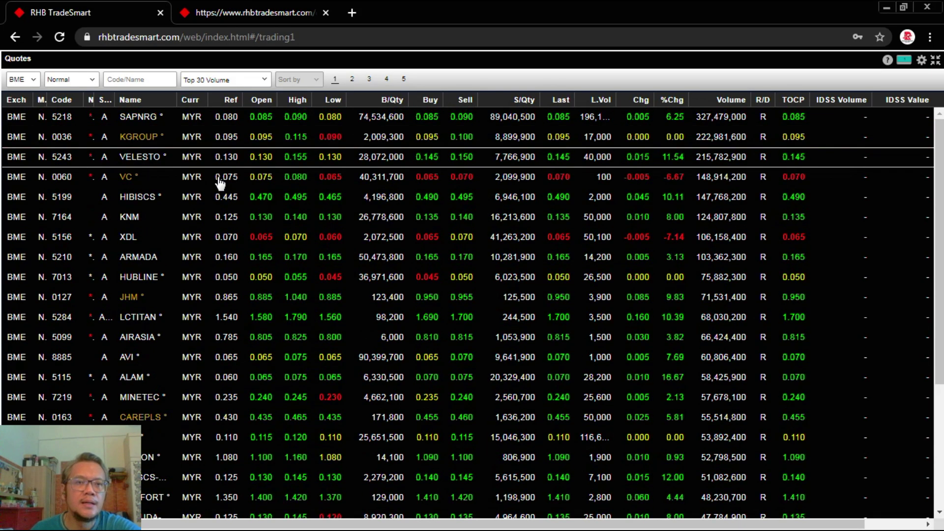
click(222, 83)
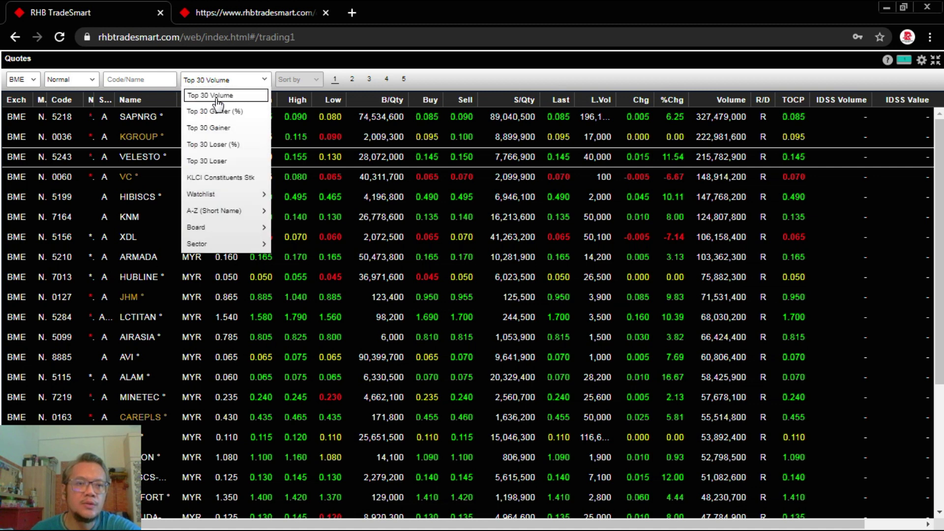
click(231, 246)
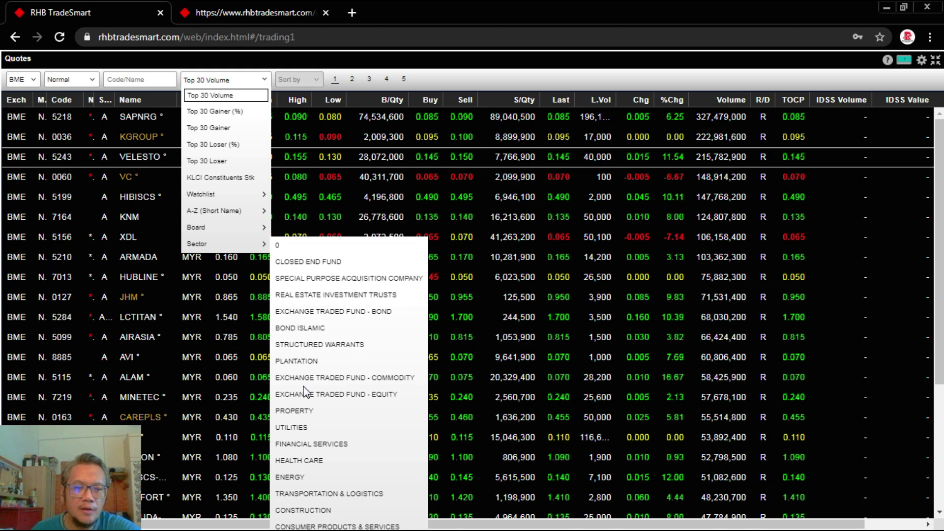
click(290, 478)
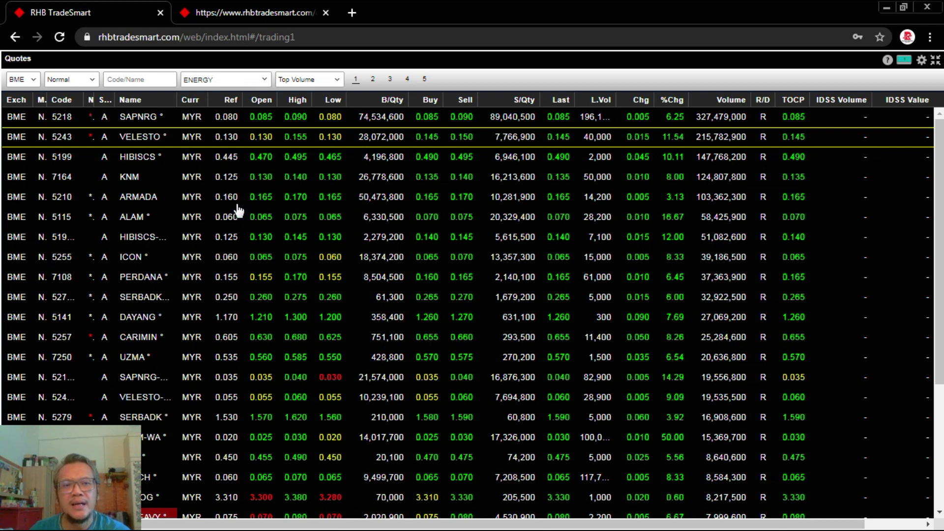
click(224, 219)
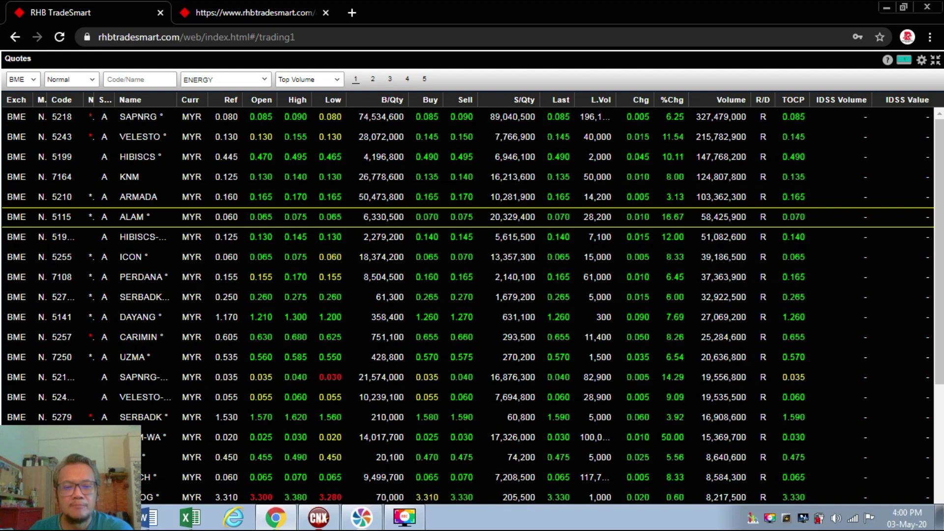
- Switch to ChartNexus, find the stock ALAM and open its KLSE chart
click(320, 521)
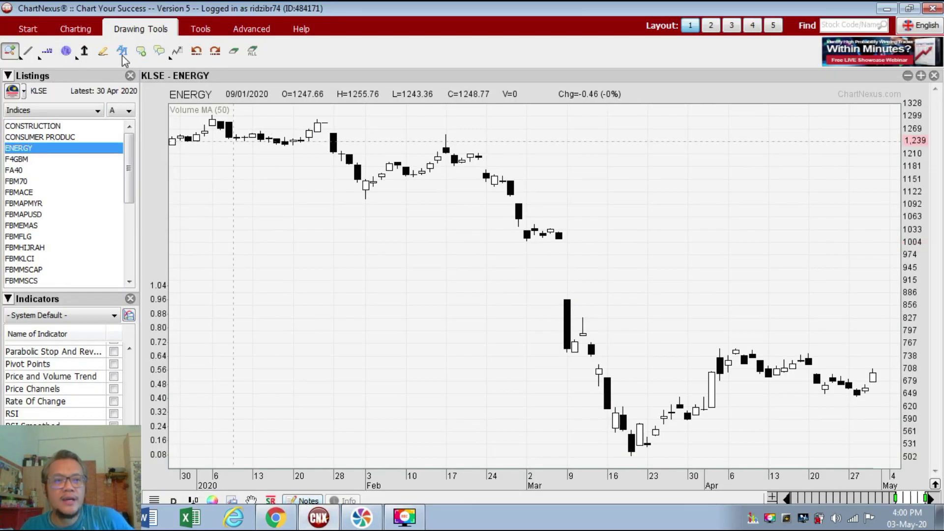
click(838, 27)
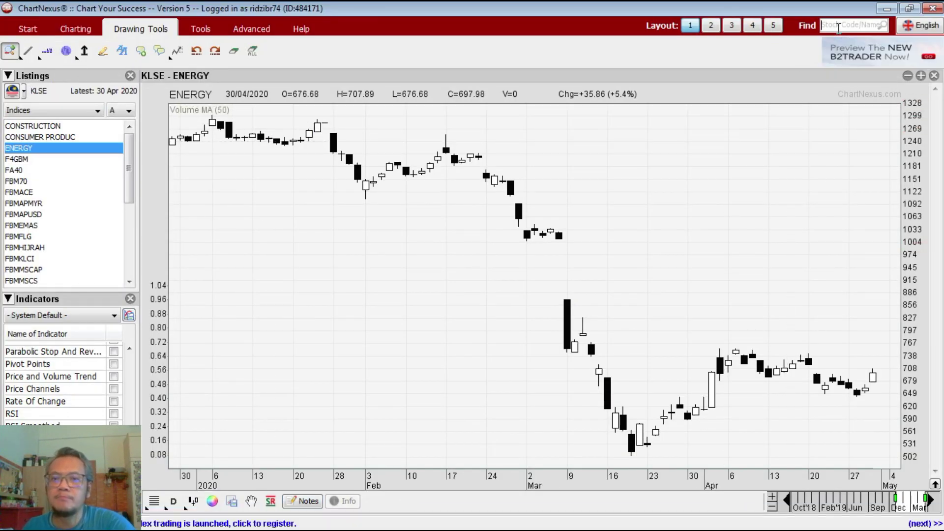
text(alam)
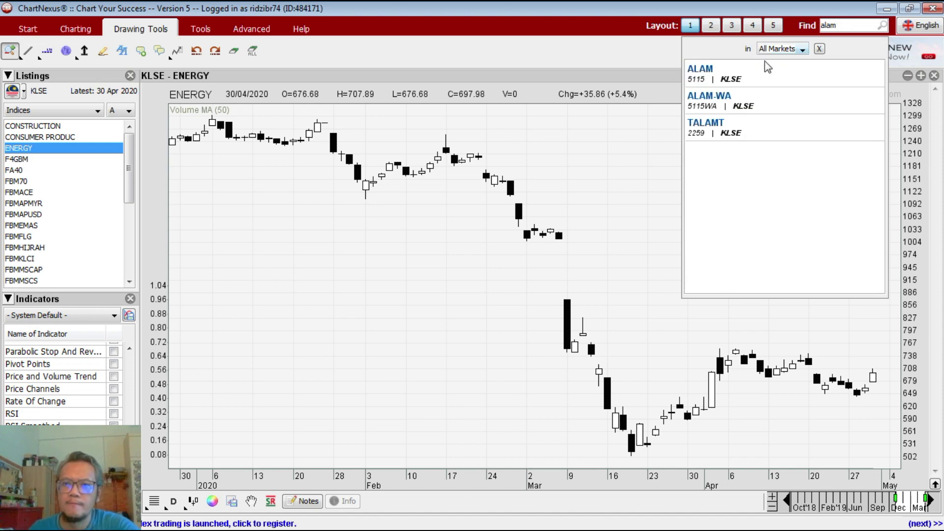
click(731, 77)
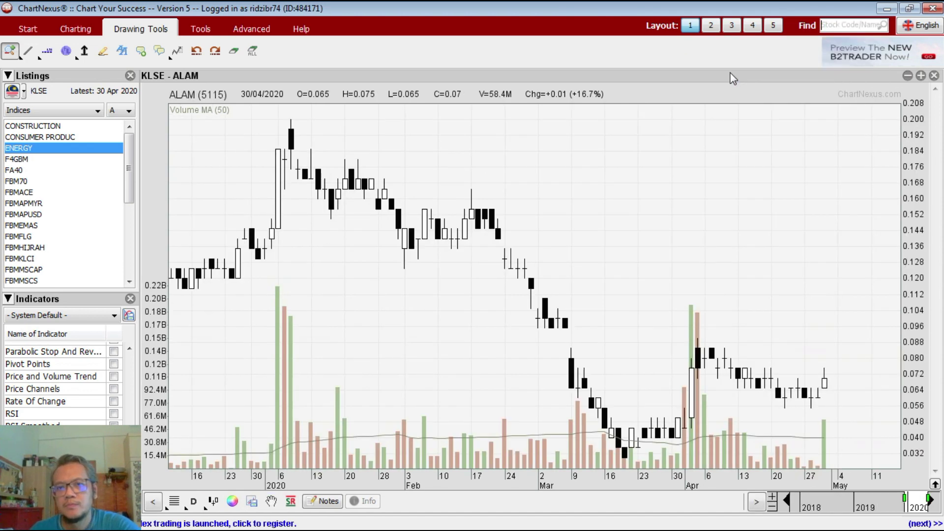
- Draw horizontal lines on the ALAM chart at about $0.09, $0.055, $0.029 and $0.156
drag(914, 440, 915, 446)
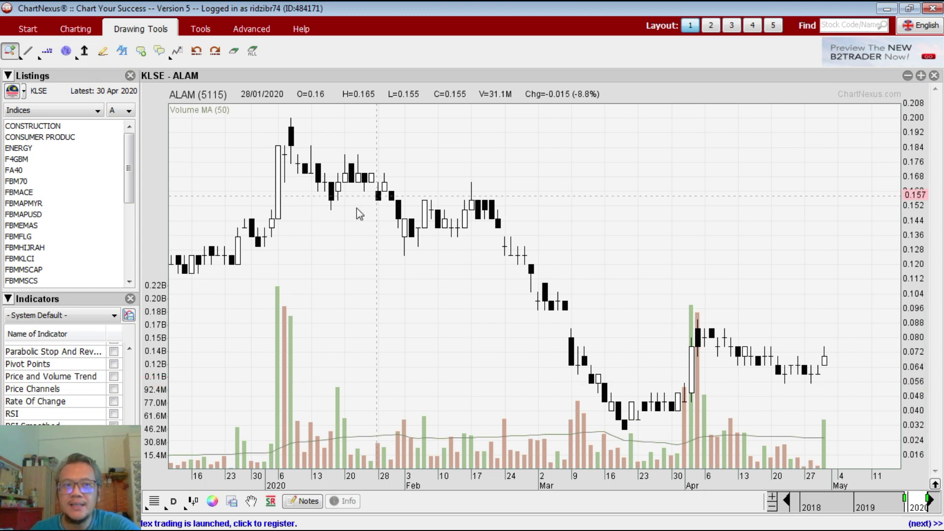
click(42, 59)
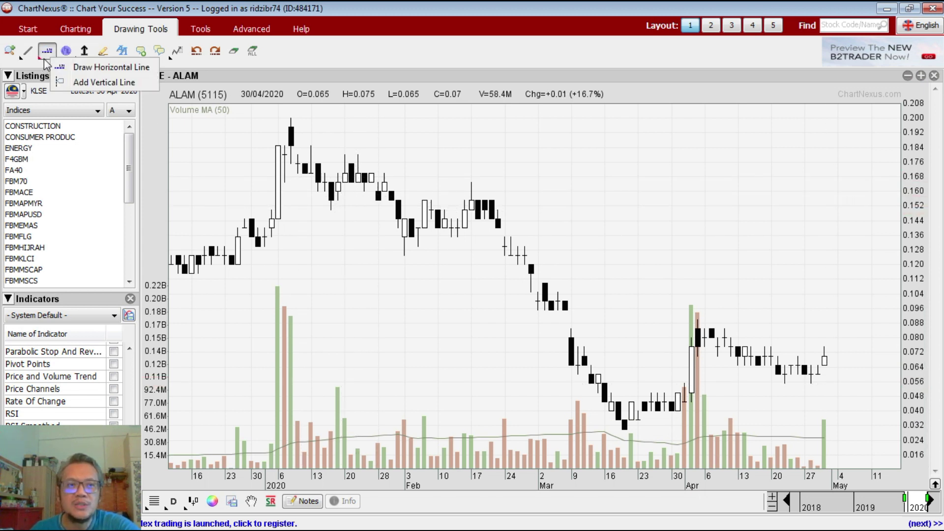
click(771, 319)
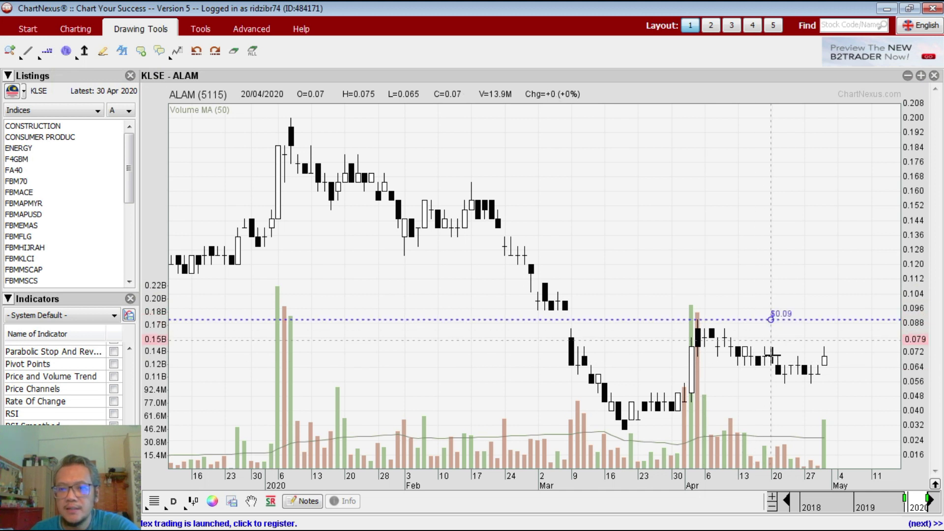
click(837, 383)
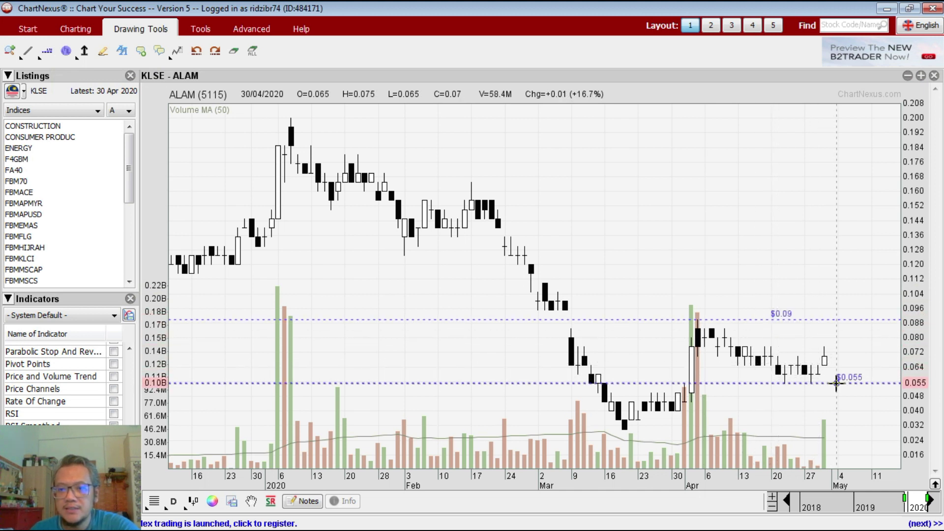
click(800, 431)
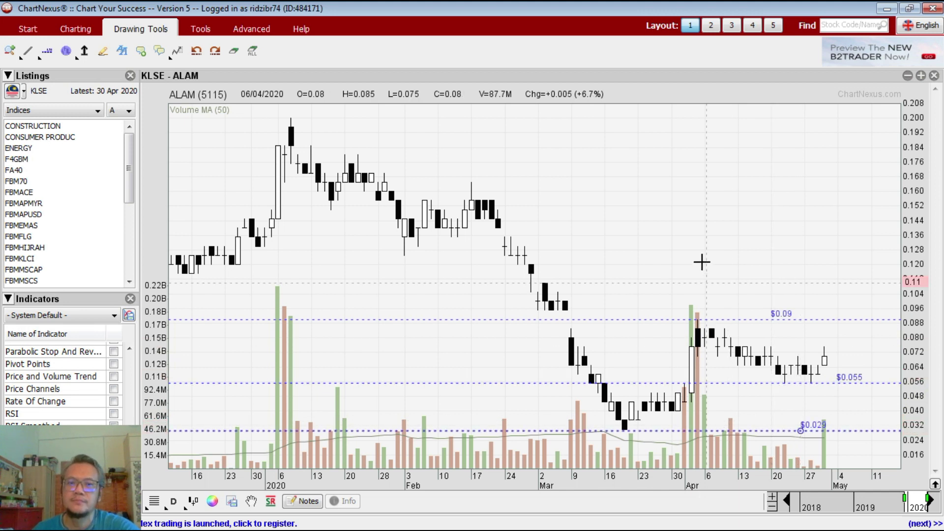
click(700, 199)
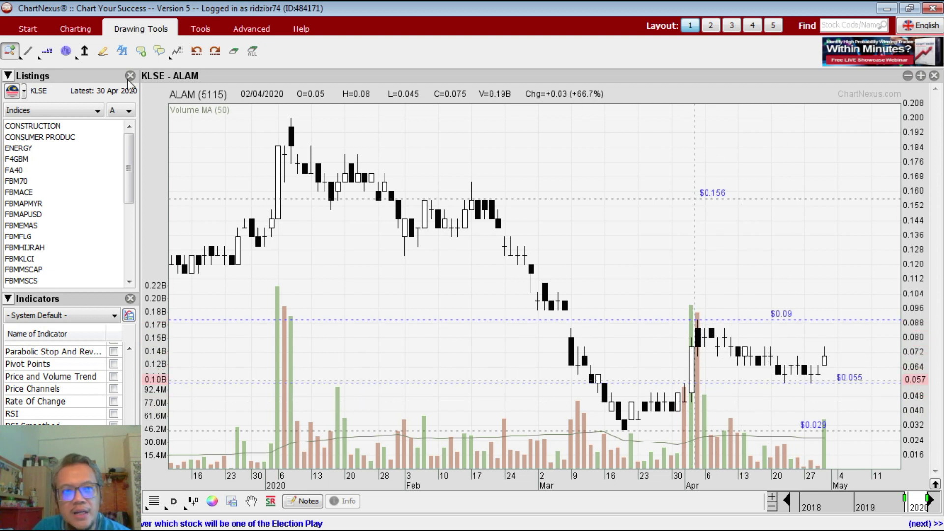
- Draw a downward-sloping line over the declining April volume bars on the ALAM chart
click(29, 61)
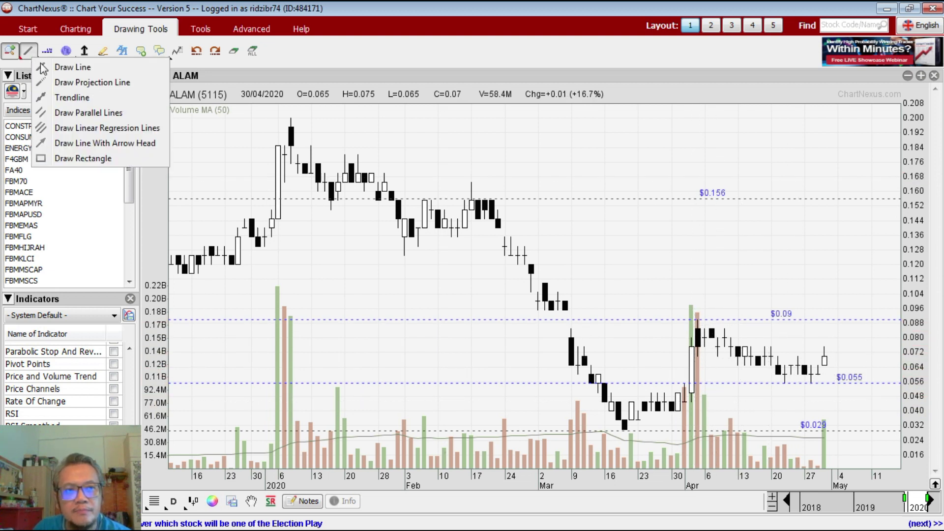
click(145, 127)
drag(706, 398, 815, 460)
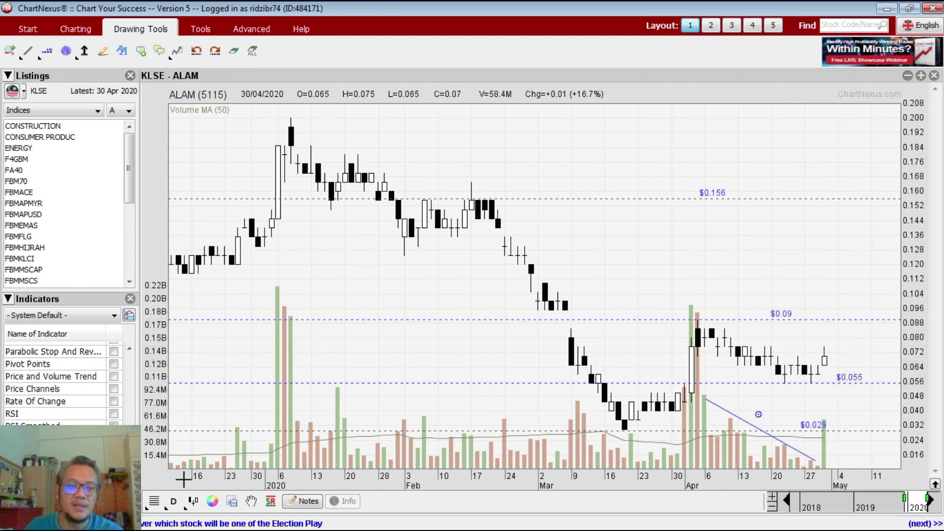
- Switch to RHB TradeSmart, examine the intraday chart of DAYANG, and close it
click(271, 517)
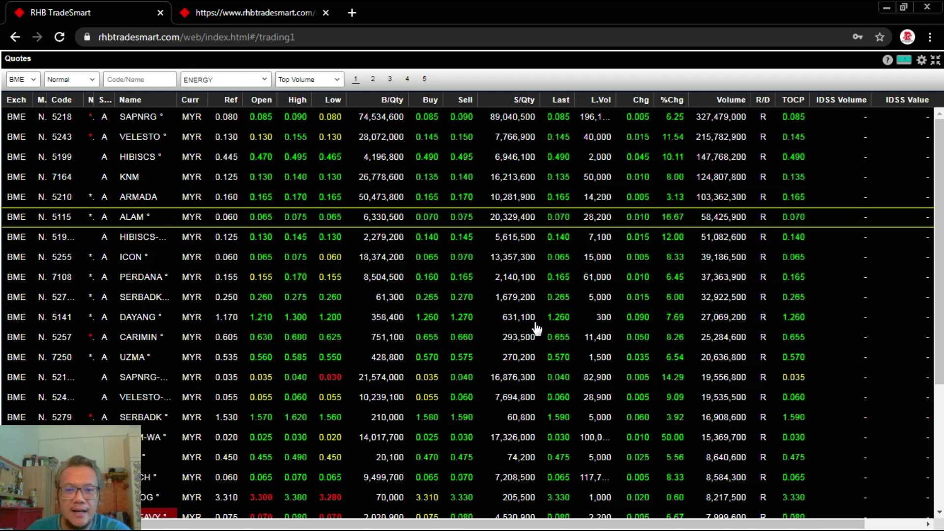
click(511, 320)
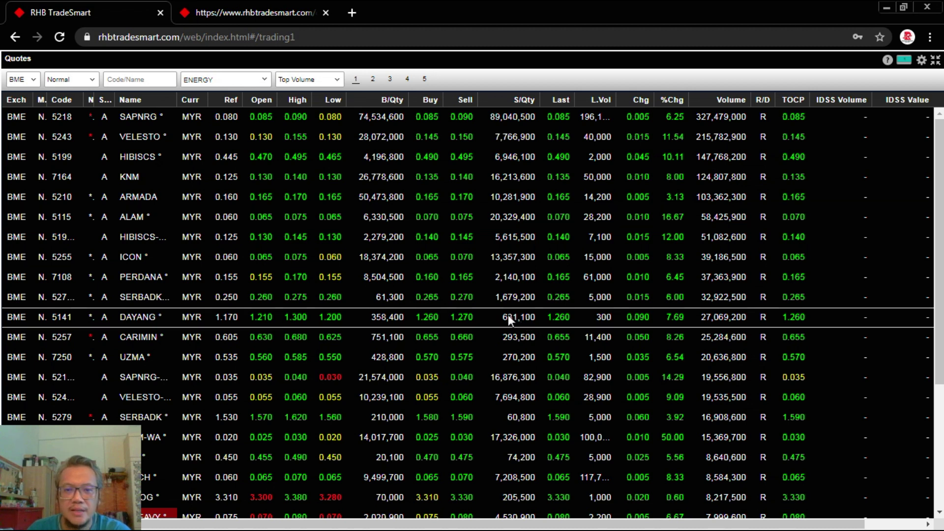
right_click(510, 318)
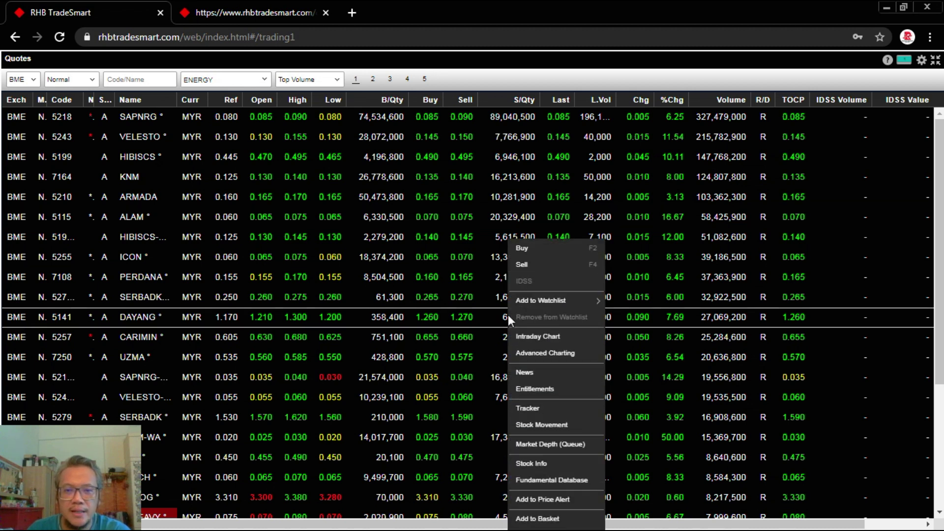
click(539, 338)
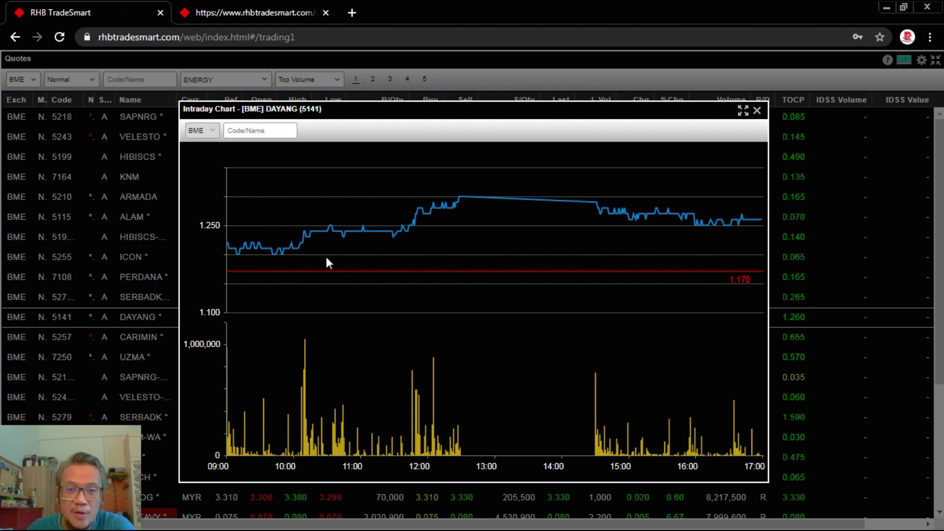
click(757, 110)
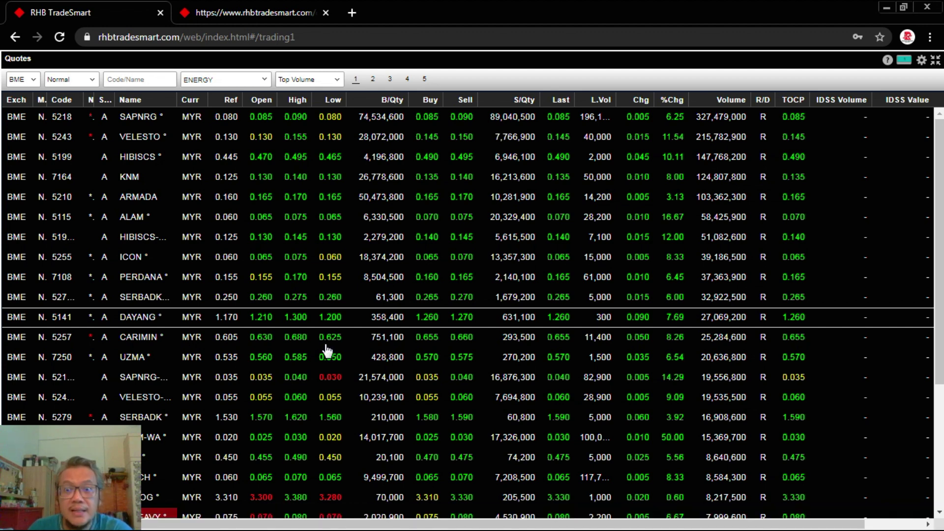
- Examine the intraday chart of MHB from the ENERGY quotes and close it
scroll(359, 347, down, 1)
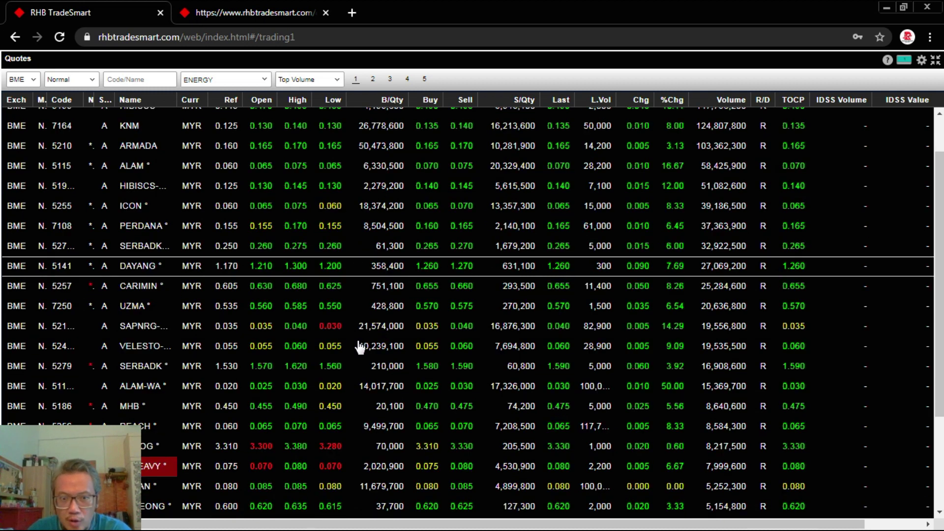
scroll(359, 347, down, 1)
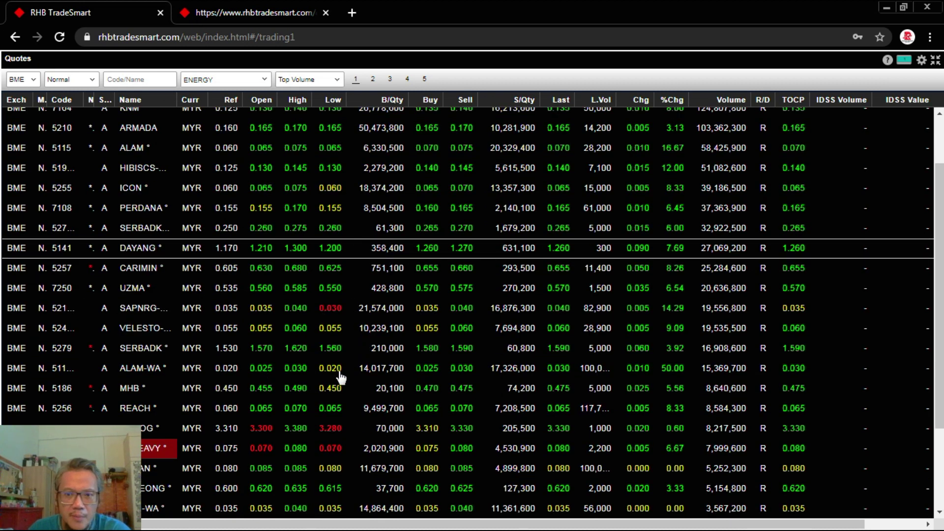
click(564, 390)
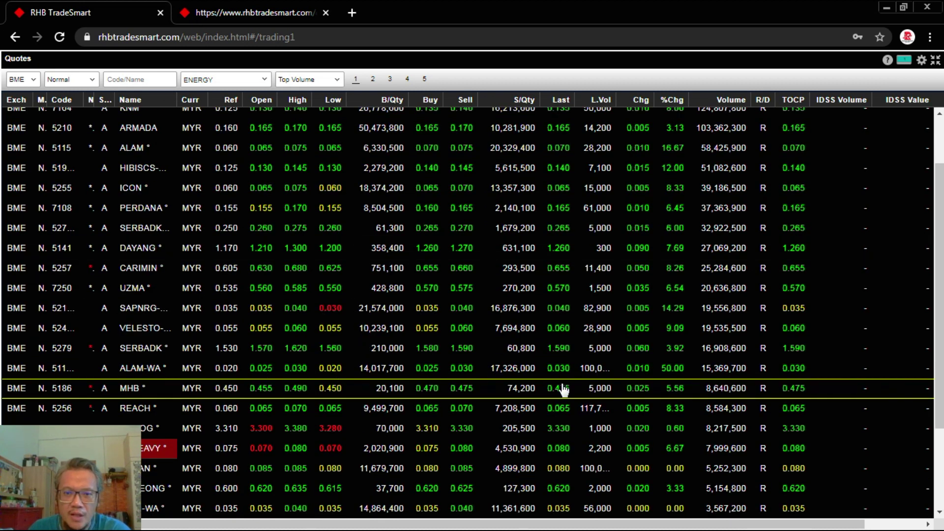
right_click(564, 389)
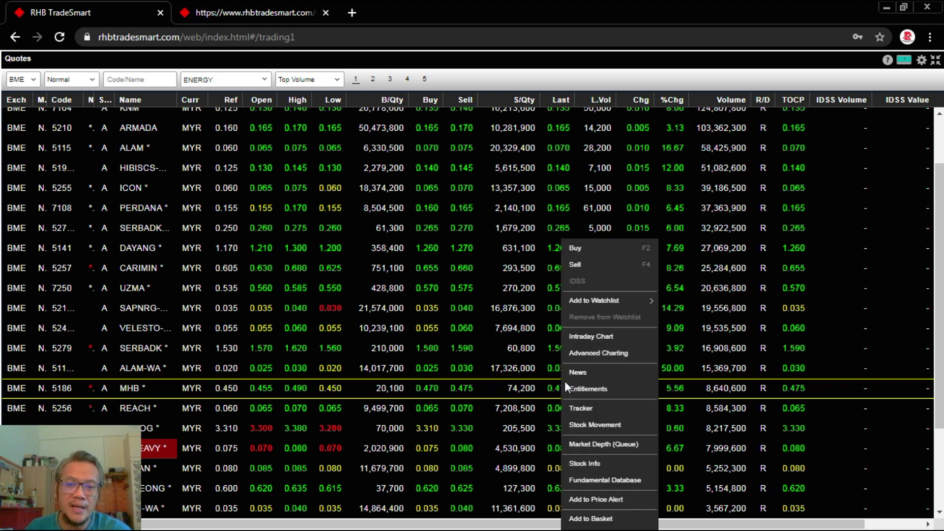
click(595, 340)
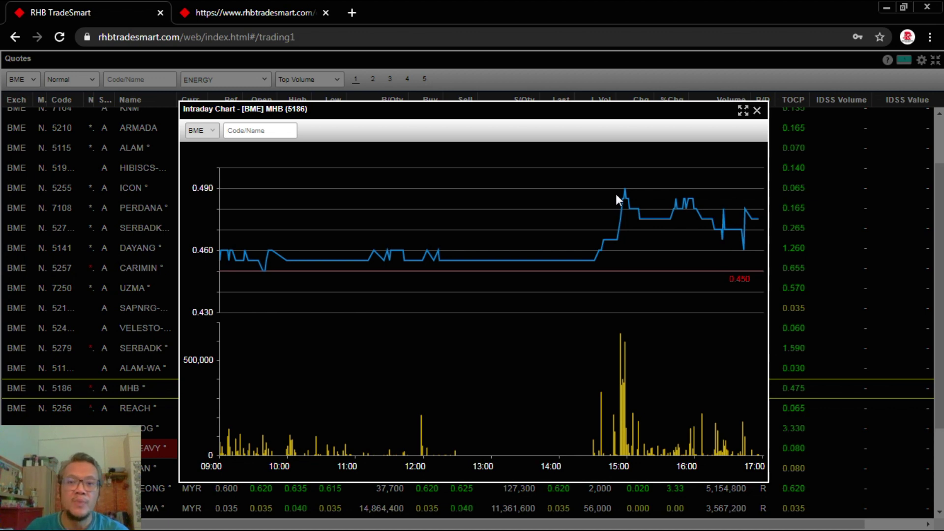
click(758, 114)
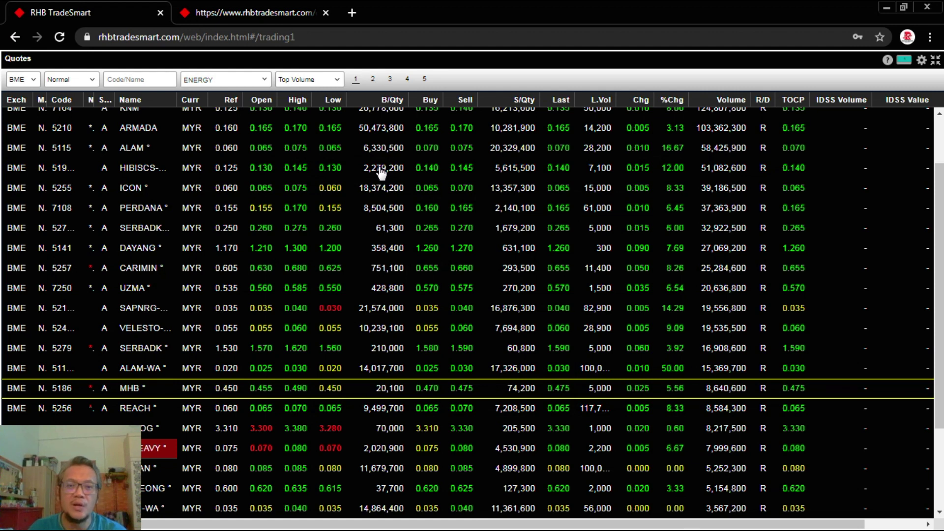
- Return to the start of the ENERGY quotes and switch to the Stock Indicator Scanner in JStock
scroll(398, 214, up, 1)
scroll(398, 211, up, 1)
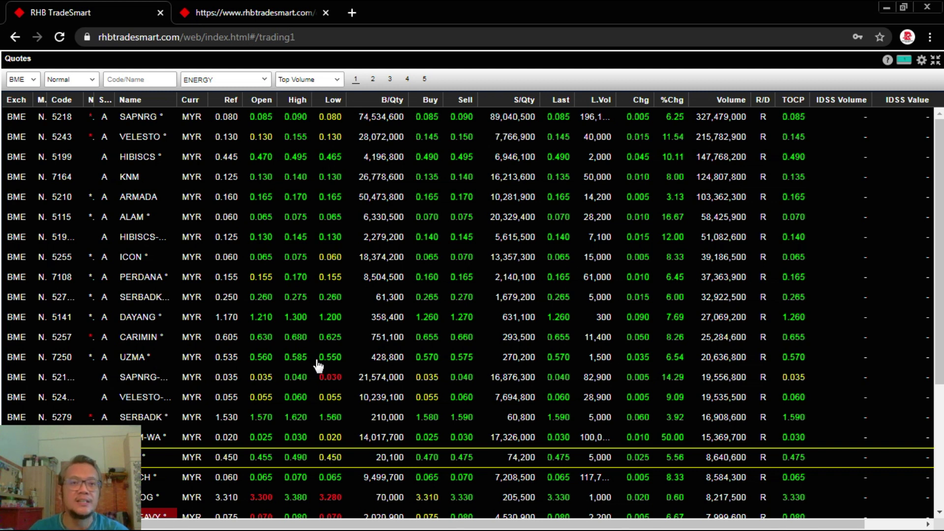
mouse_move(500, 511)
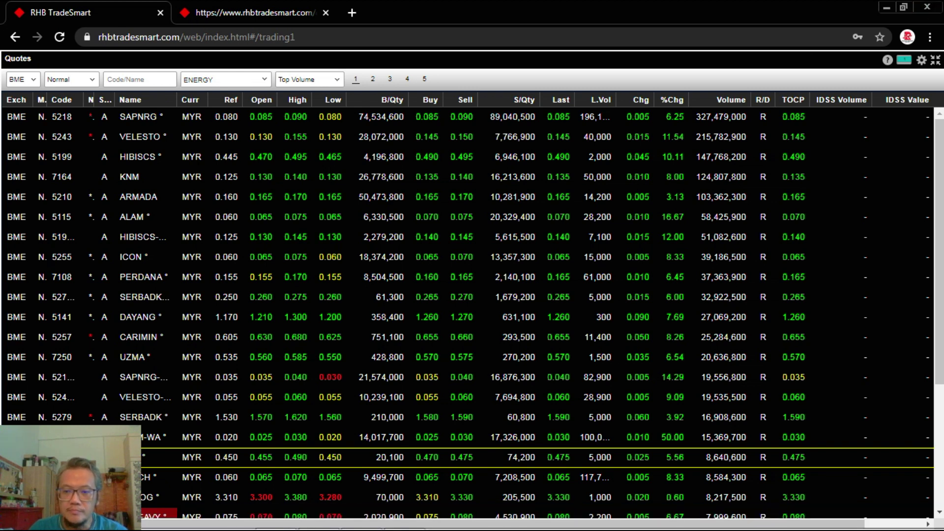
click(751, 519)
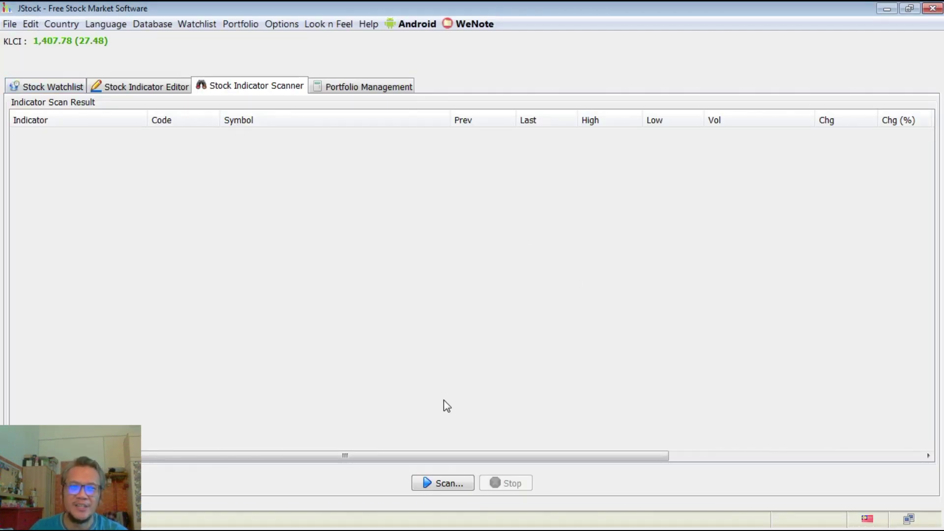
click(445, 483)
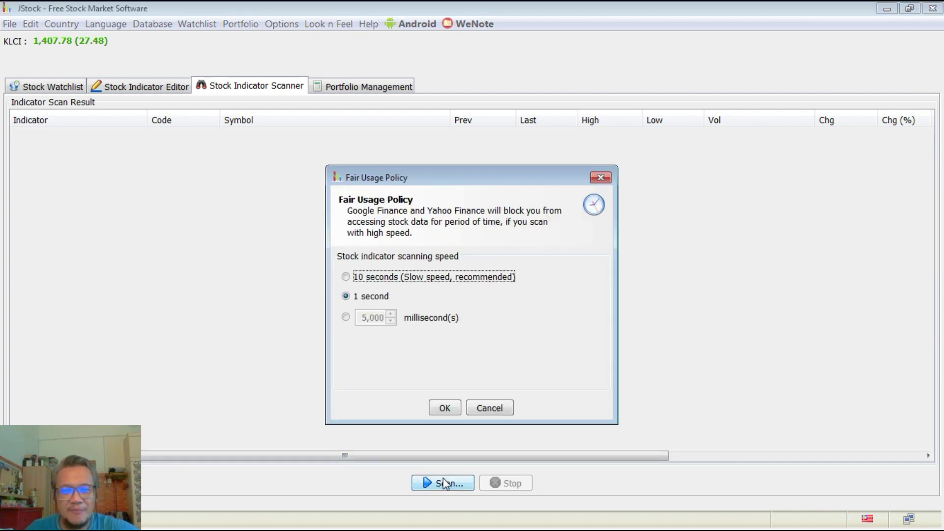
click(450, 409)
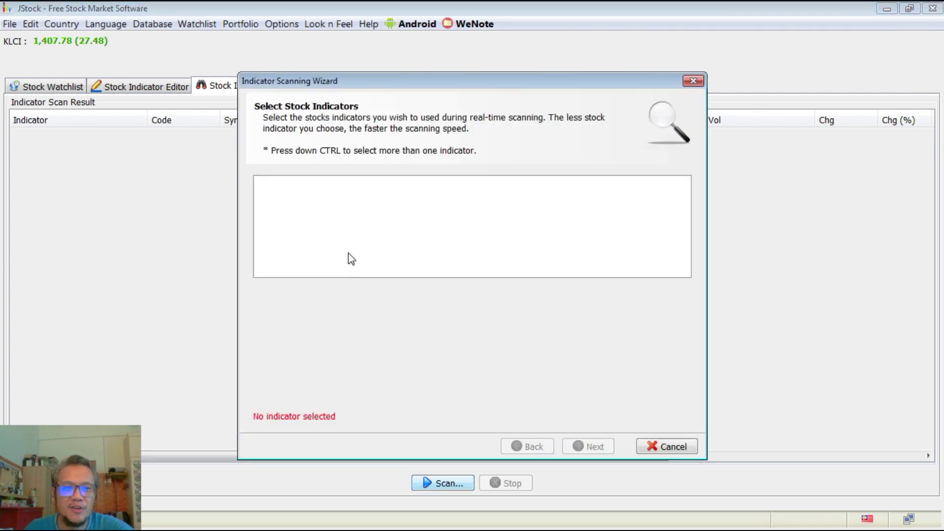
click(301, 197)
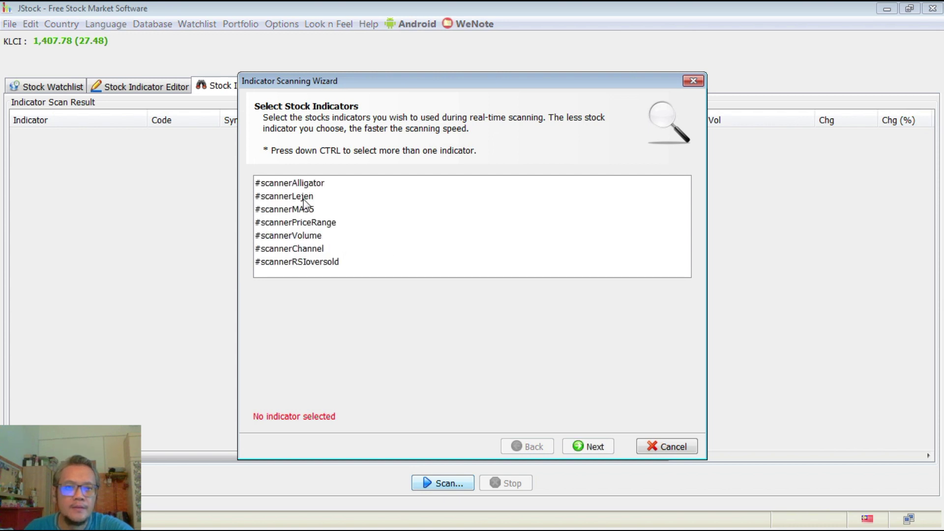
ctrl+click(303, 211)
ctrl+click(311, 224)
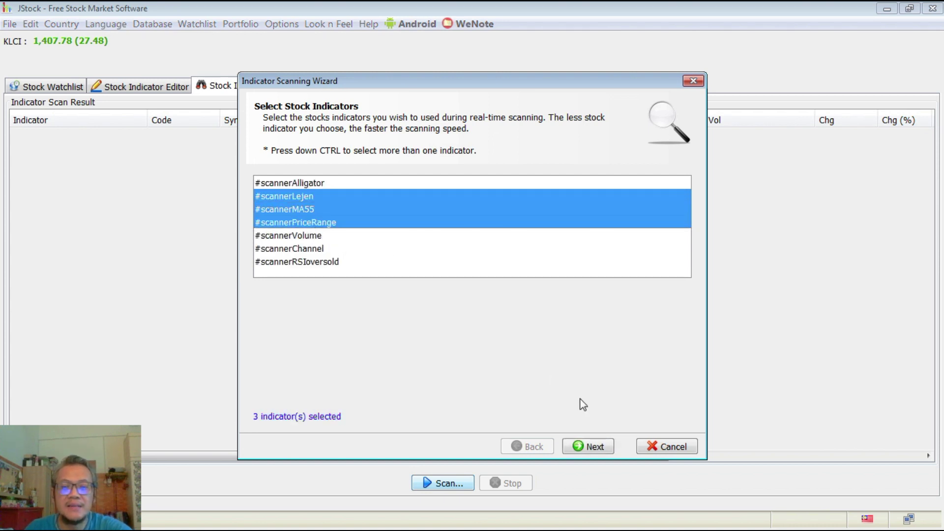
click(593, 447)
click(345, 279)
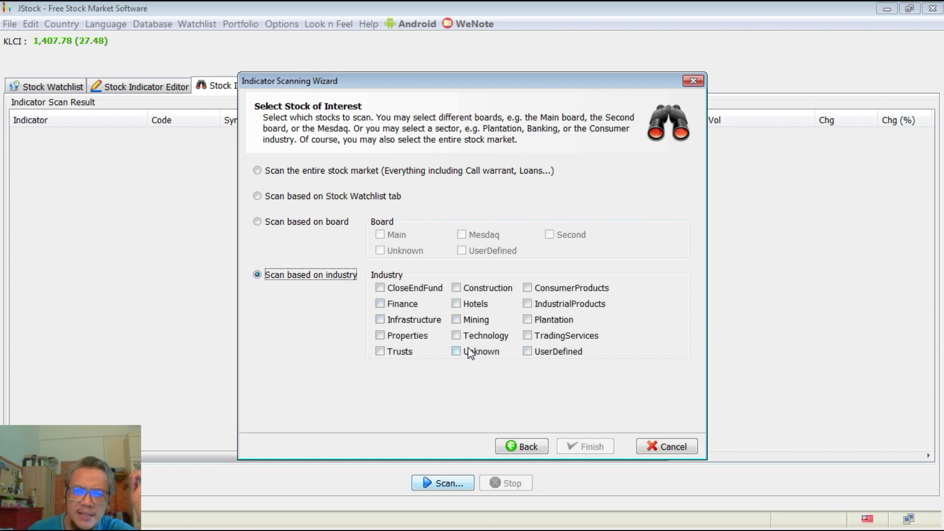
click(693, 81)
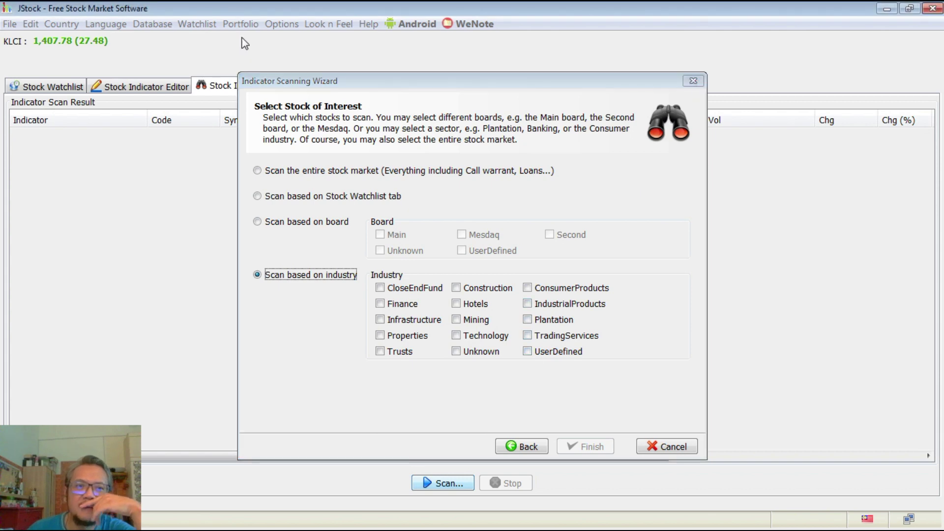
- Open the Stock Database, look through the User Defined stocks down to the last entry, and accept the dialog
click(172, 28)
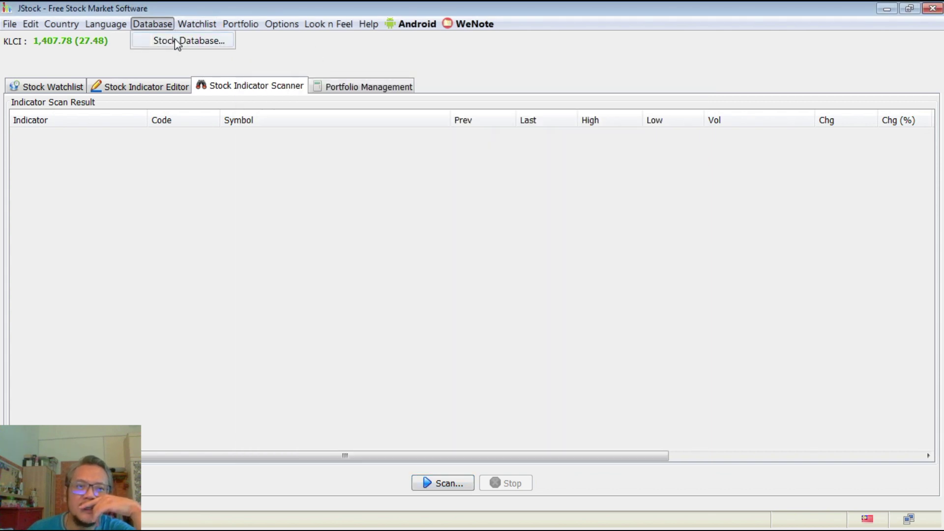
click(175, 40)
scroll(538, 300, down, 10)
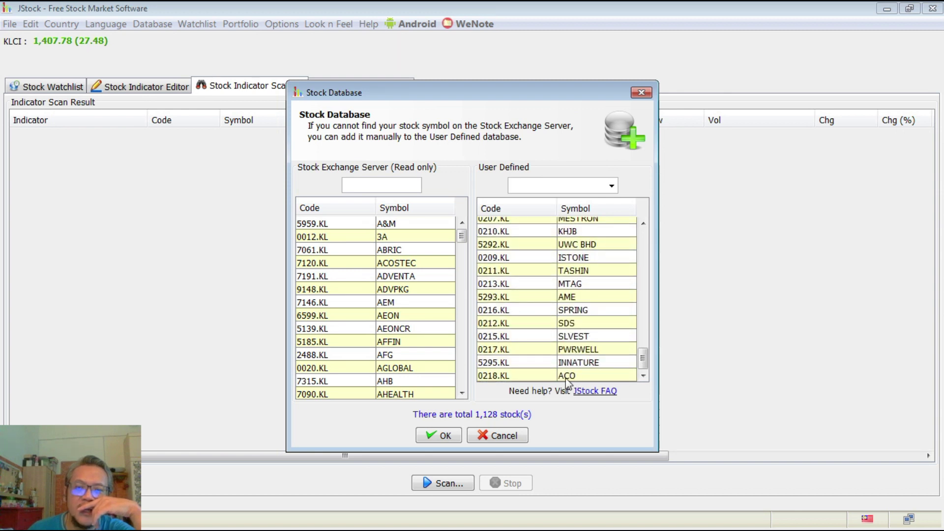
click(453, 434)
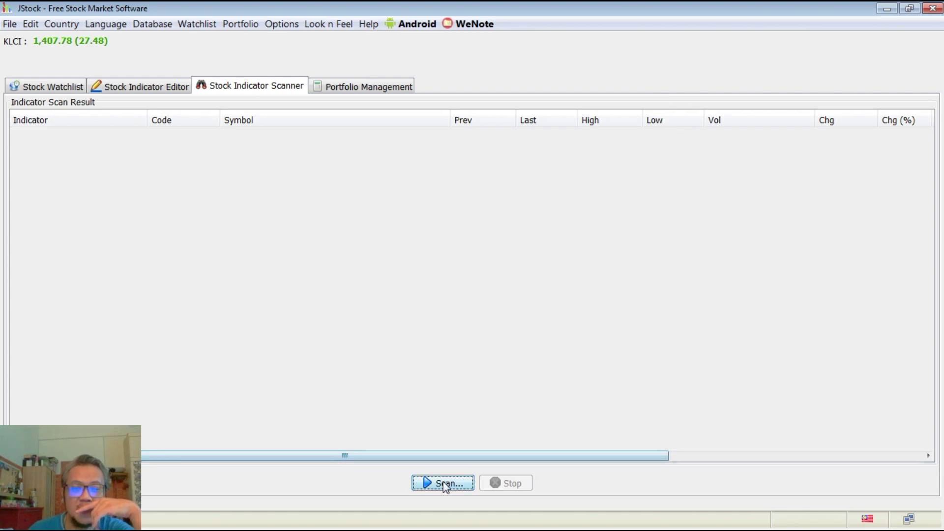
- Start a new indicator scan using the #scannerLejen, #scannerMA55 and #scannerPriceRange indicators
click(444, 482)
click(445, 410)
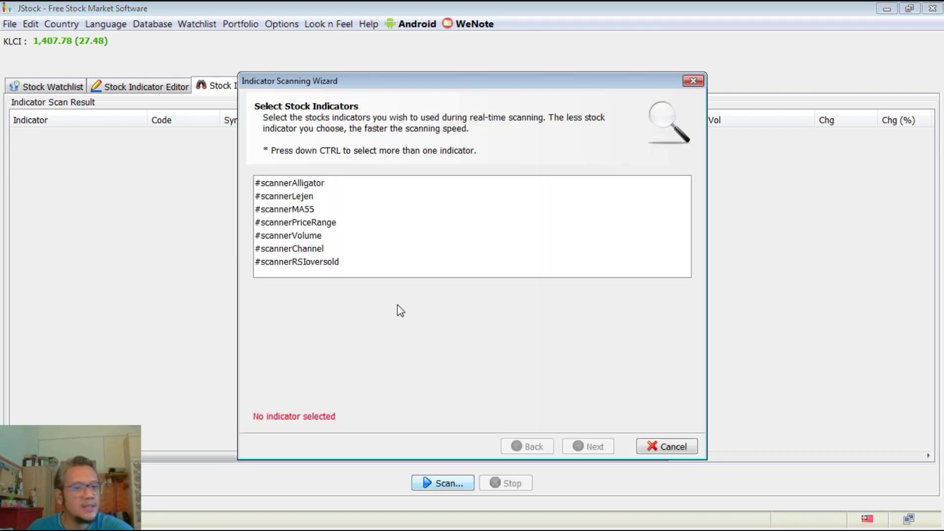
click(310, 197)
ctrl+click(308, 210)
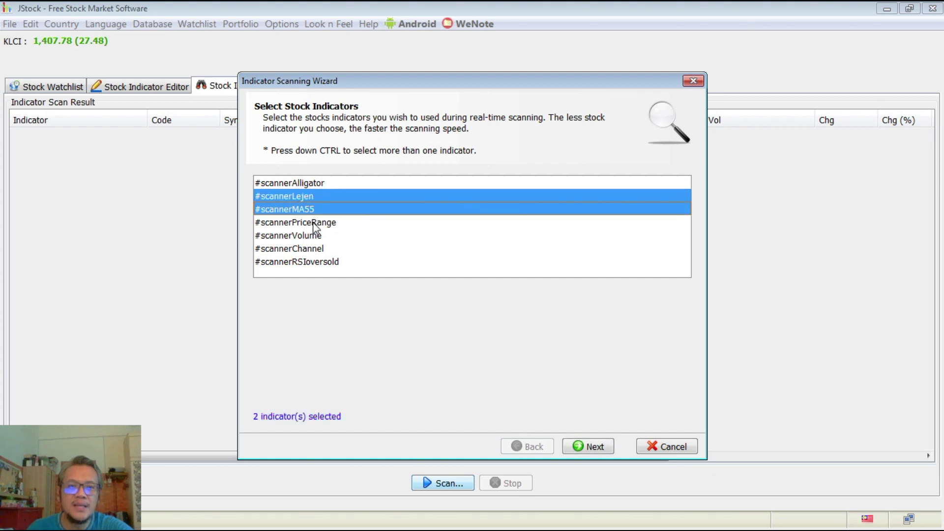
ctrl+click(313, 224)
click(598, 446)
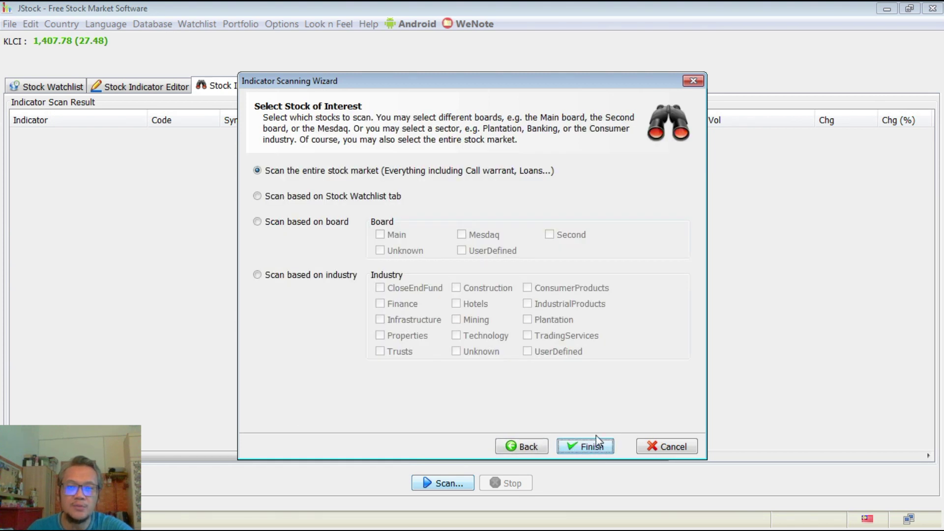
- Limit the scan to the Technology industry and run it
click(322, 280)
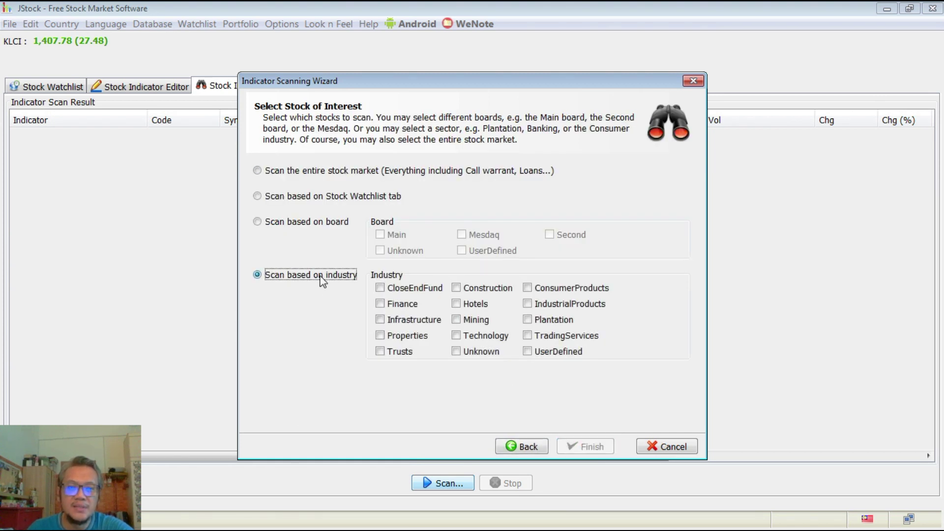
click(480, 340)
click(591, 445)
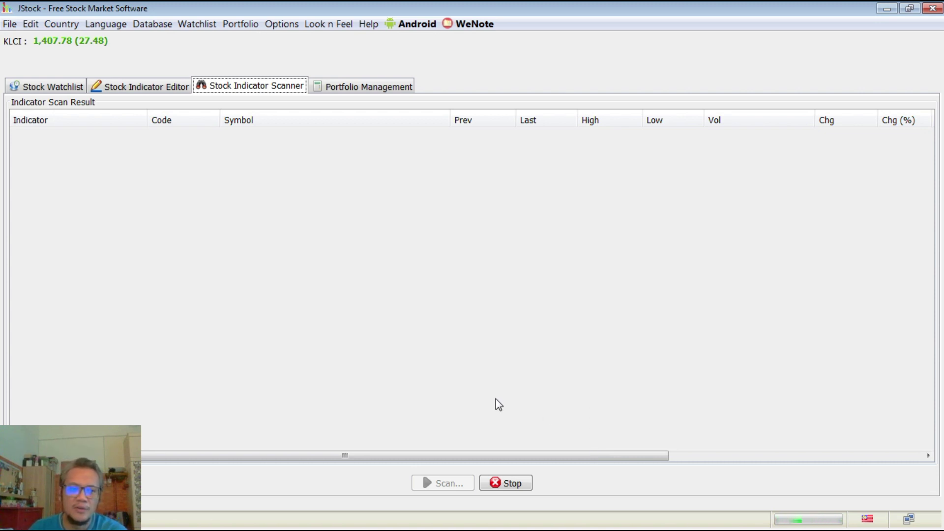
- Switch to the ENERGY quotes in RHB TradeSmart for a brief look and return to the running scan in JStock
mouse_move(415, 521)
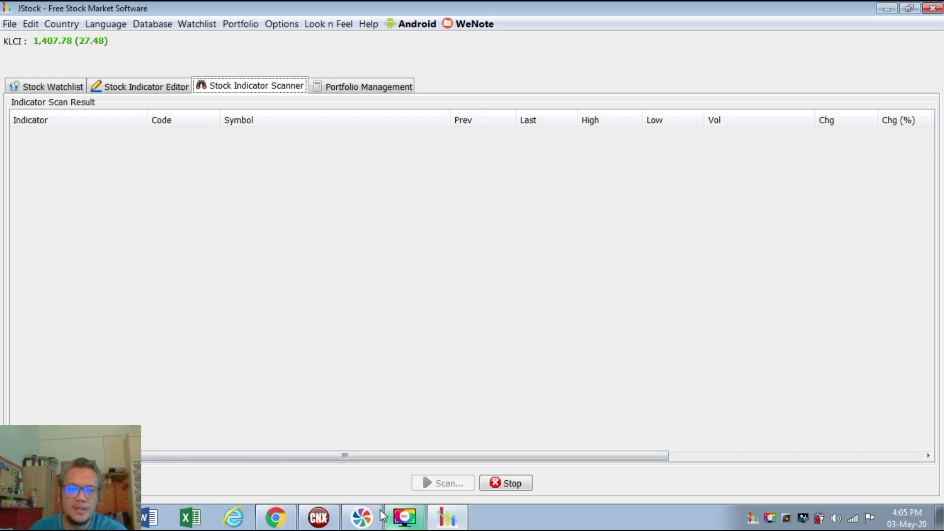
click(283, 518)
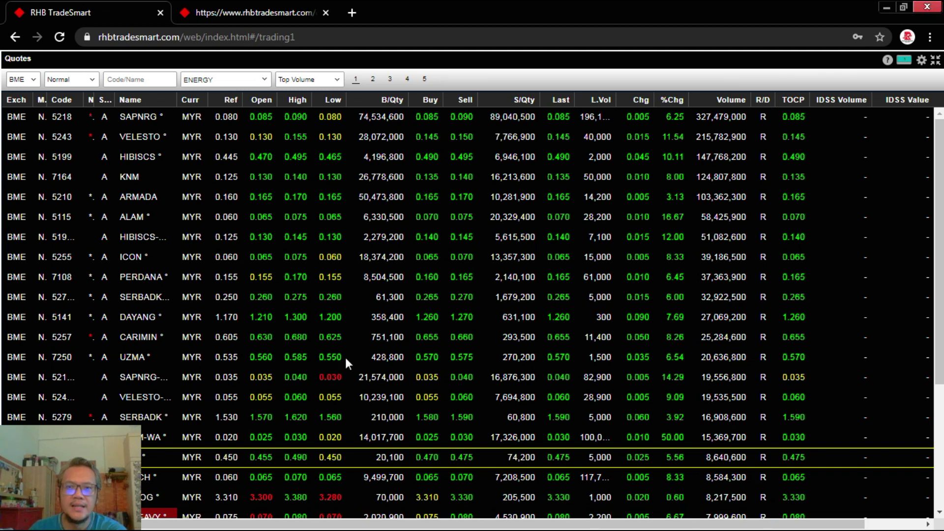
click(913, 16)
click(540, 116)
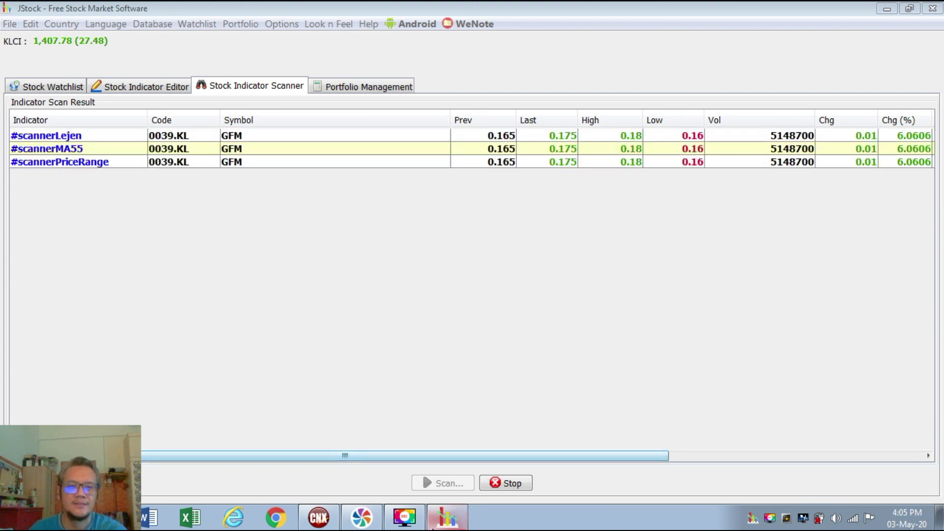
mouse_move(443, 528)
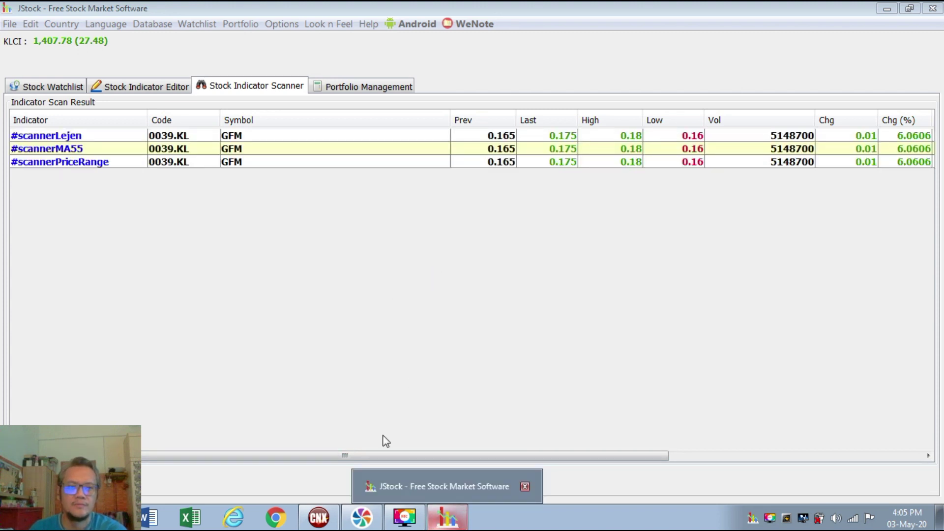
- Examine all columns of the Technology scan results, from the indicator names through to the shares issued
click(319, 518)
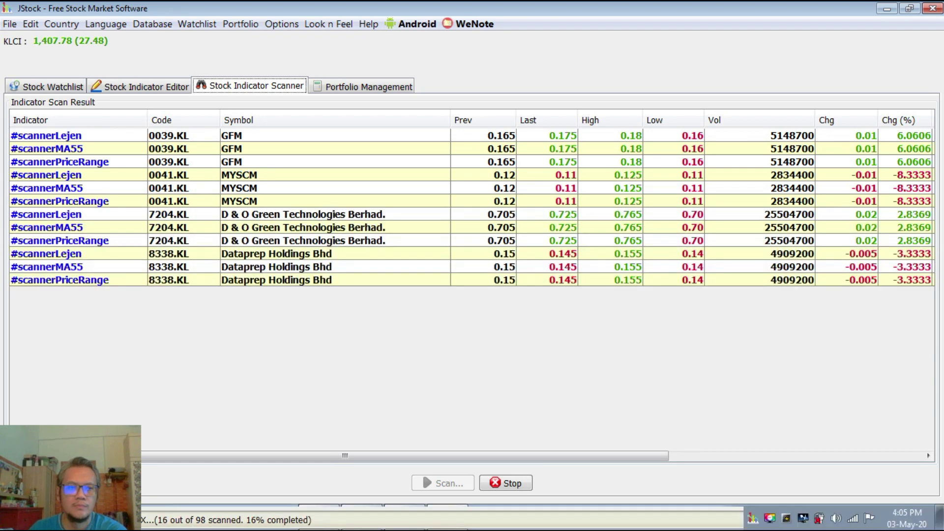
scroll(578, 315, right, 7)
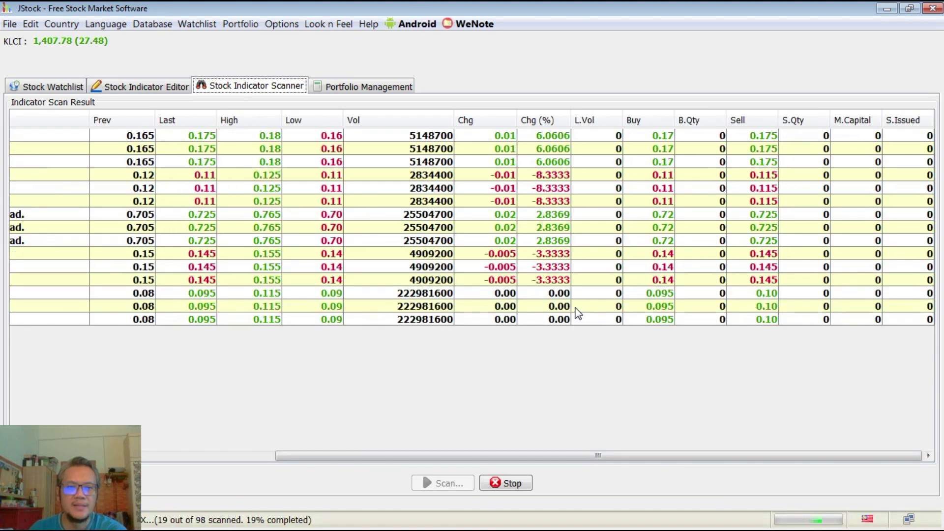
scroll(578, 313, left, 7)
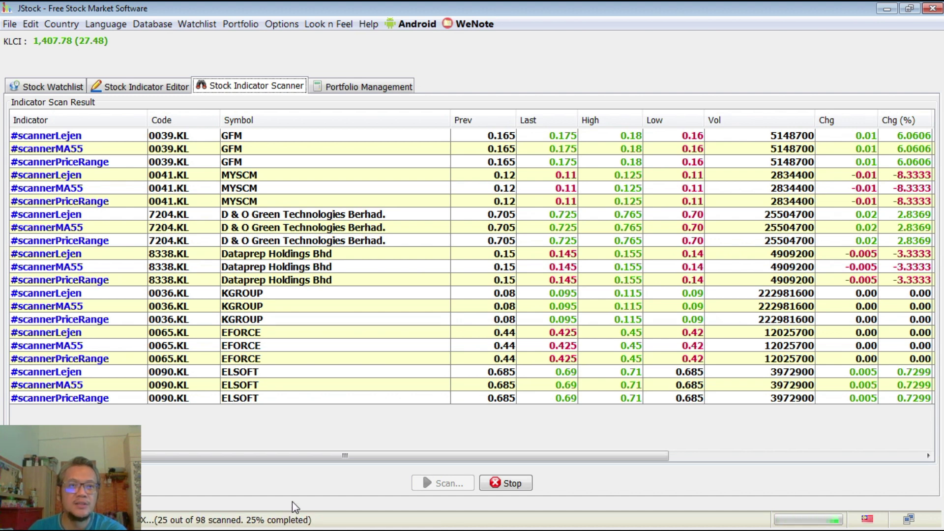
- Create a new stock watchlist named tech_3mei2020 and close the watchlist manager
click(199, 27)
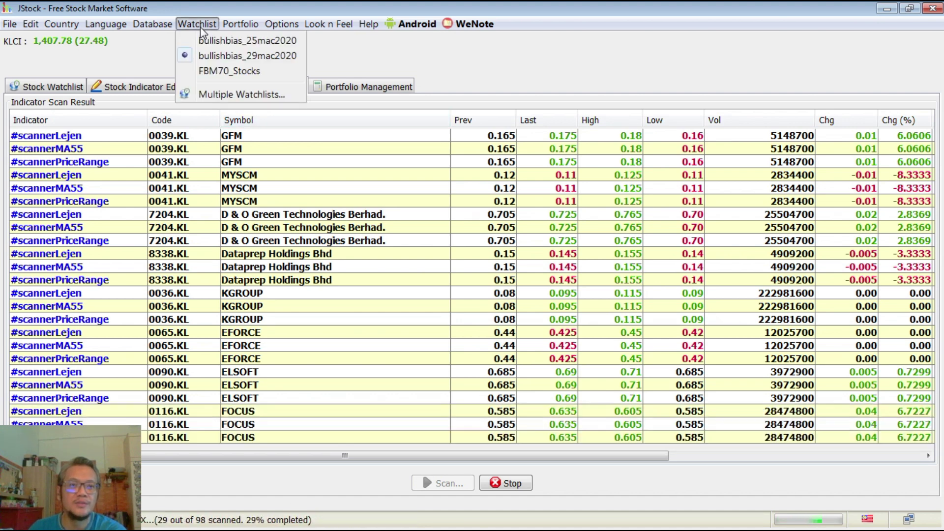
click(239, 94)
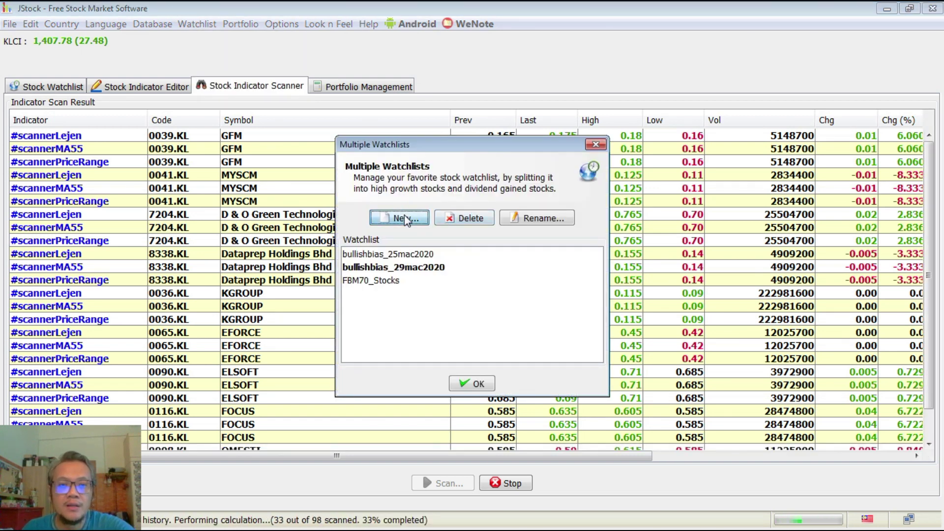
click(404, 218)
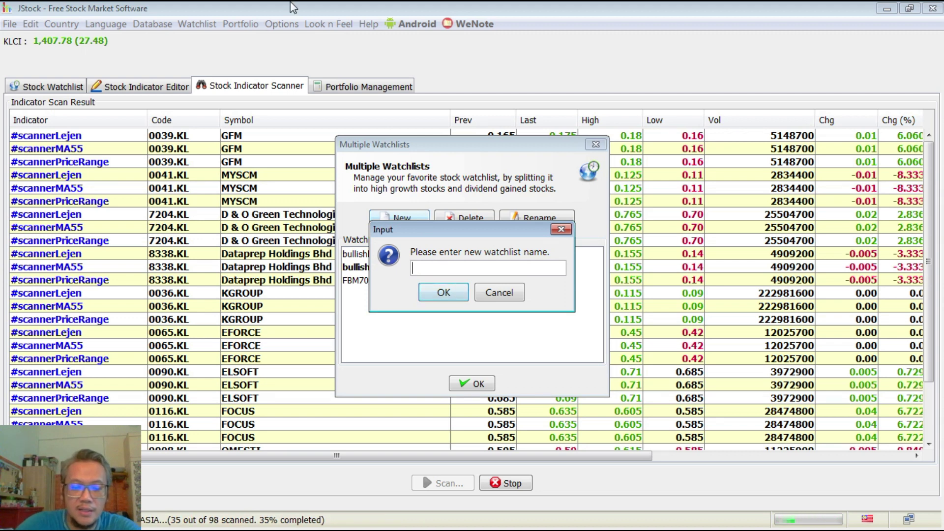
text(tech_3mei2020)
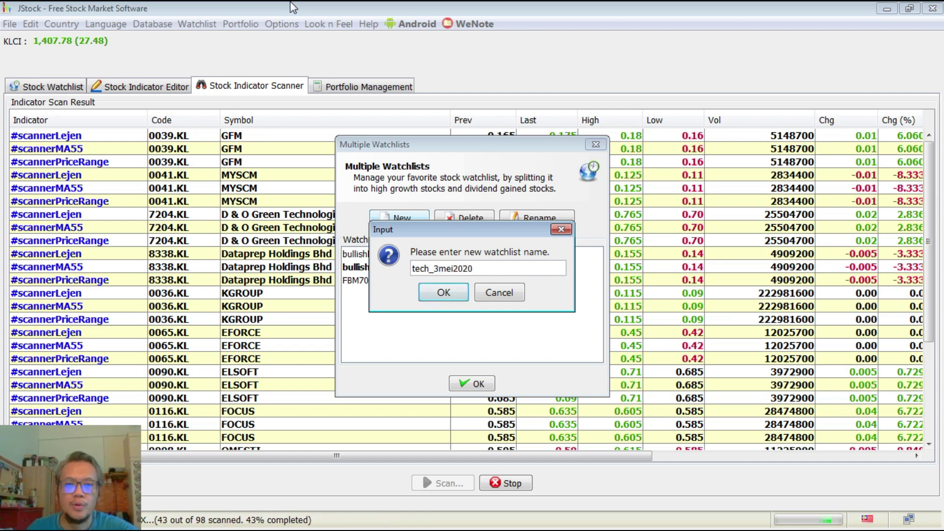
click(450, 286)
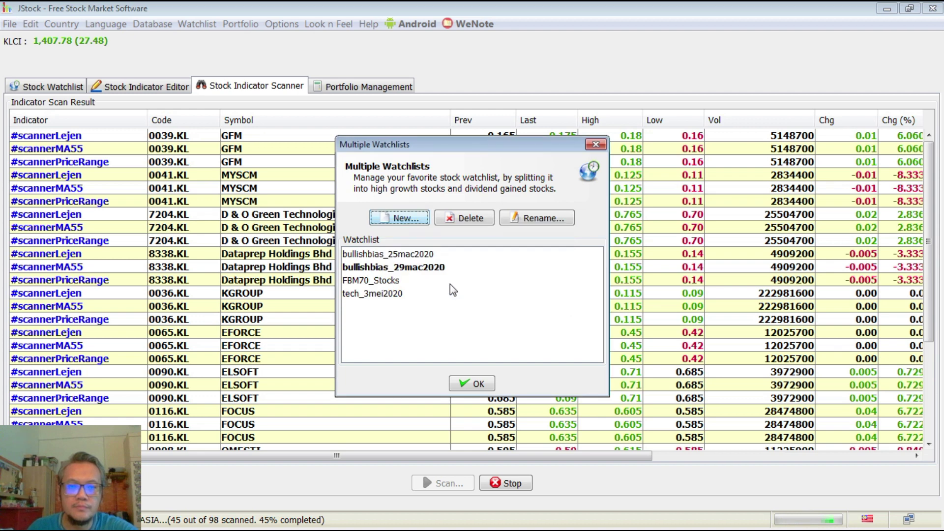
key(Escape)
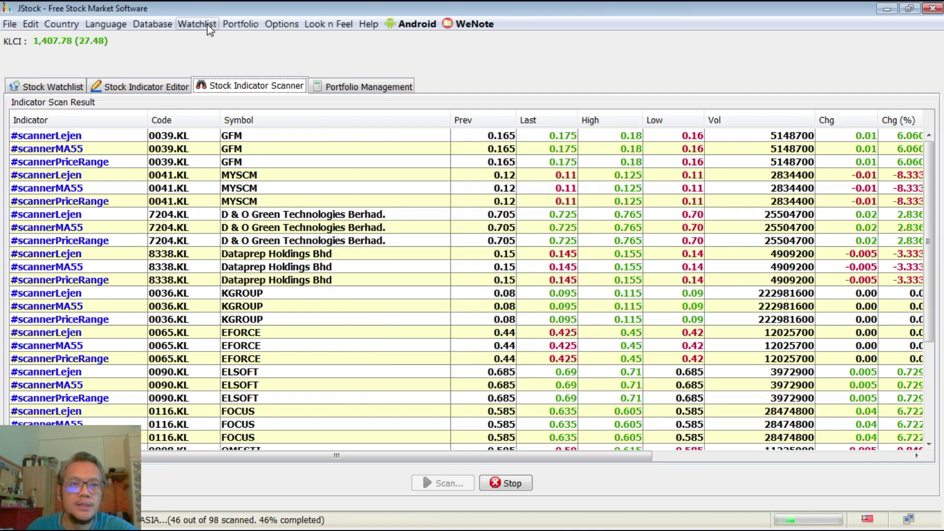
- Make tech_3mei2020 the active watchlist and return to the Stock Indicator Scanner
click(208, 25)
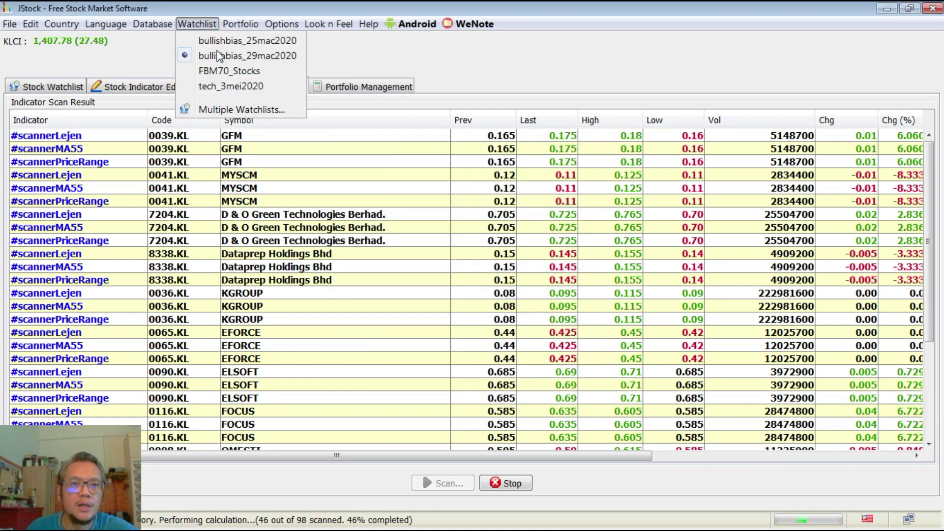
click(234, 88)
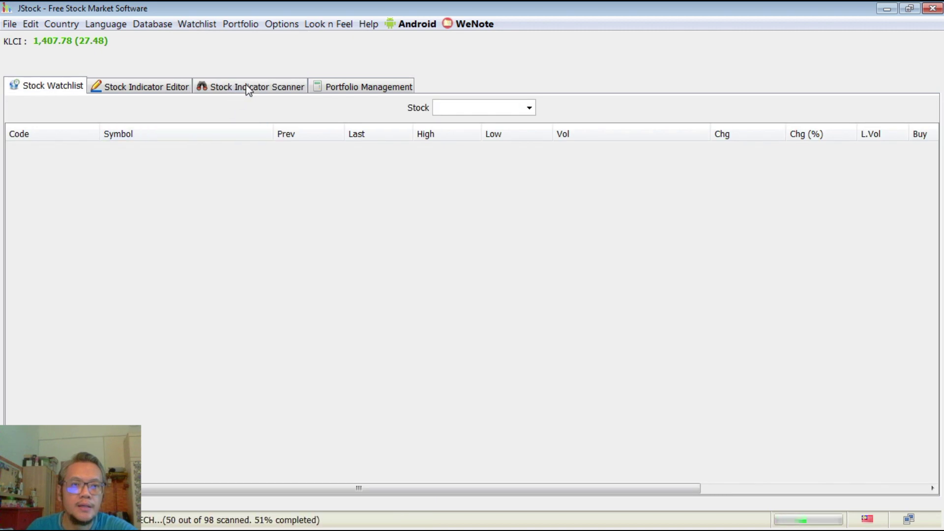
click(248, 89)
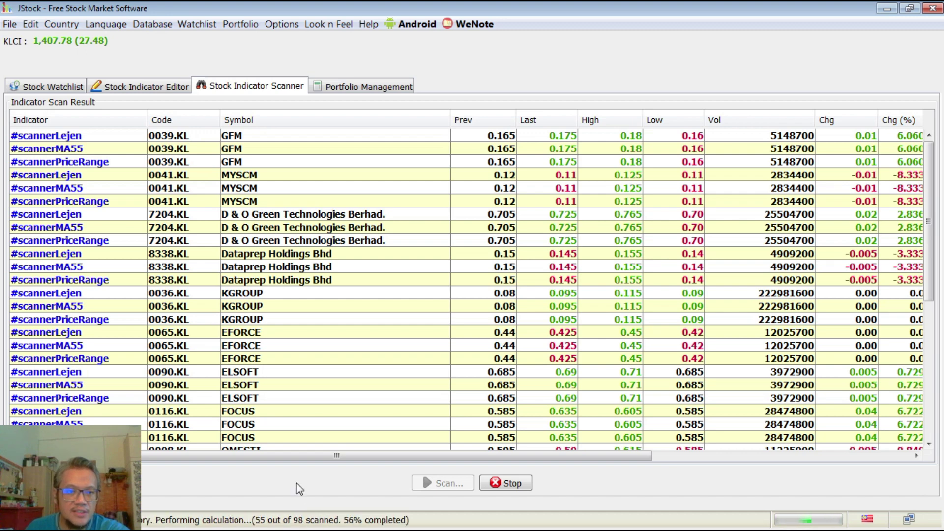
- Look through the list of Technology stocks found by the running indicator scan
scroll(320, 364, down, 6)
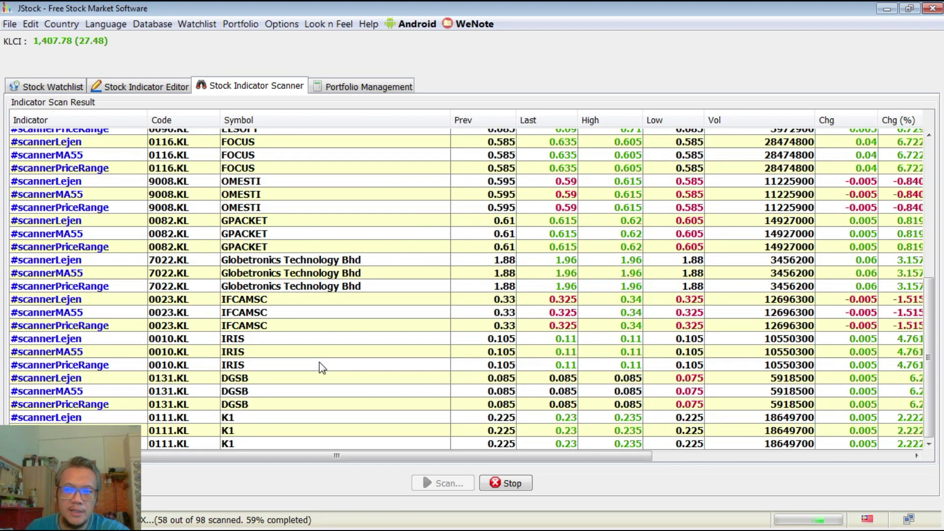
scroll(320, 362, up, 5)
scroll(320, 362, up, 2)
scroll(320, 362, down, 9)
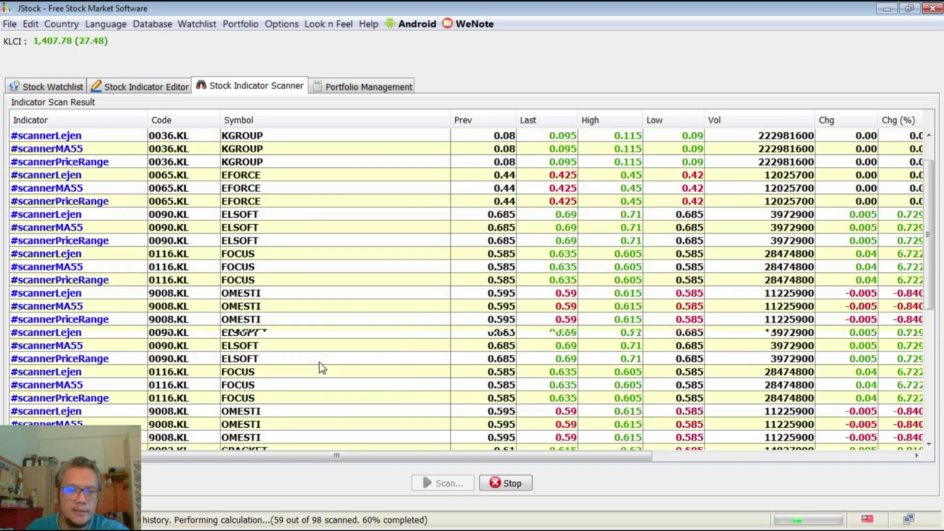